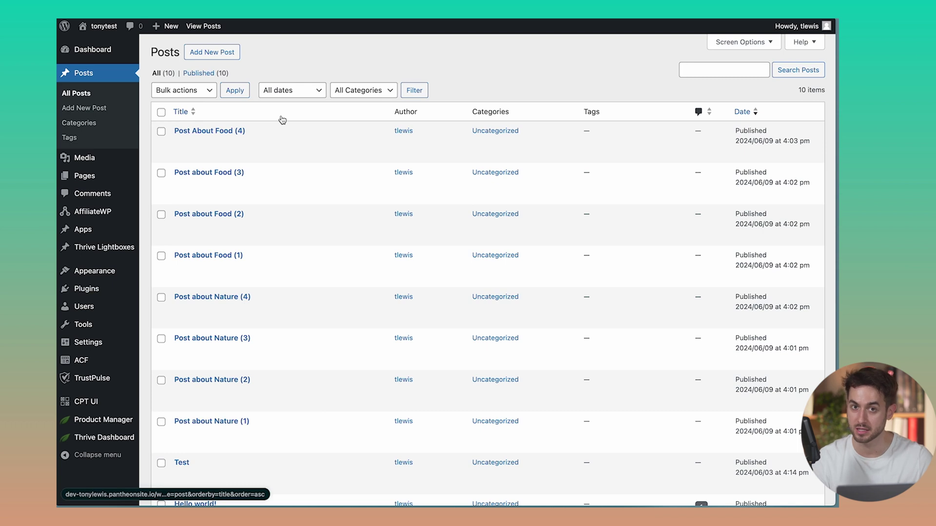
# Sort the posts alphabetically by title and scroll through the list
pyautogui.click(283, 119)
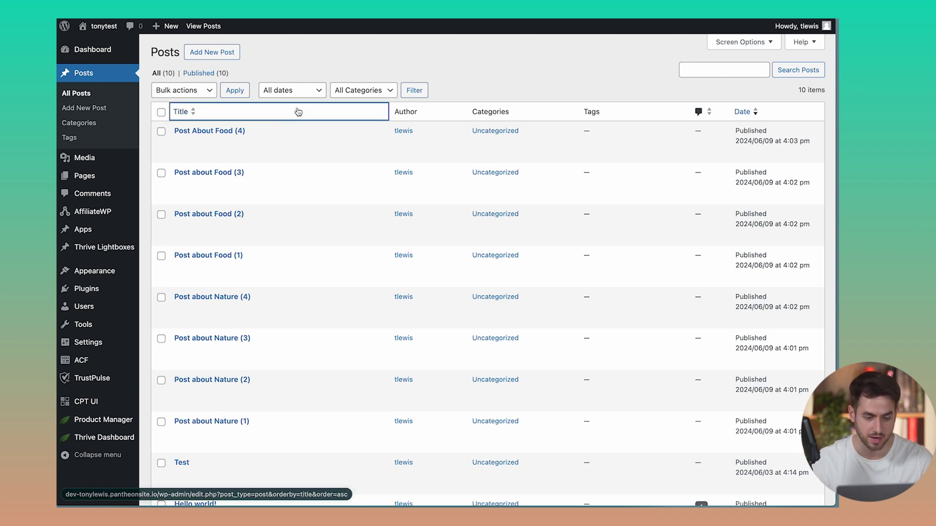
pyautogui.scroll(-3, 303, 171)
pyautogui.scroll(3, 296, 194)
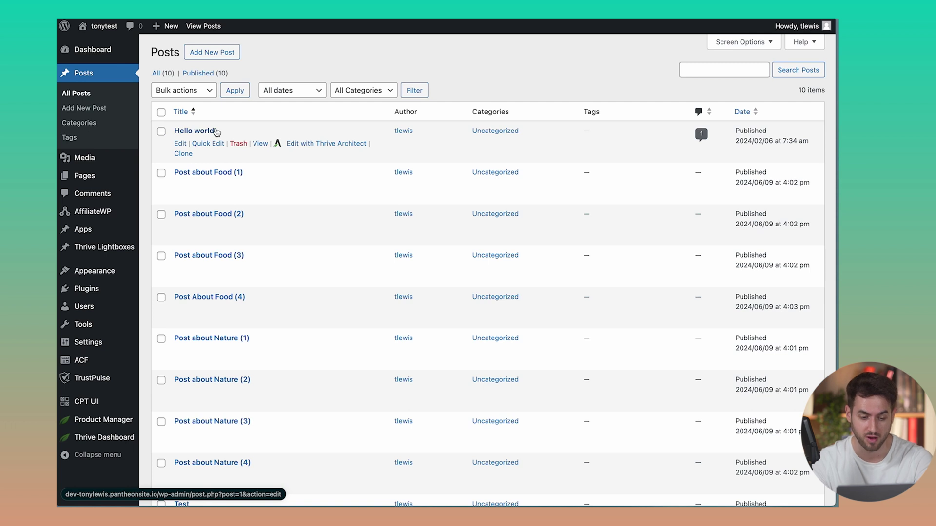
pyautogui.scroll(-2, 219, 130)
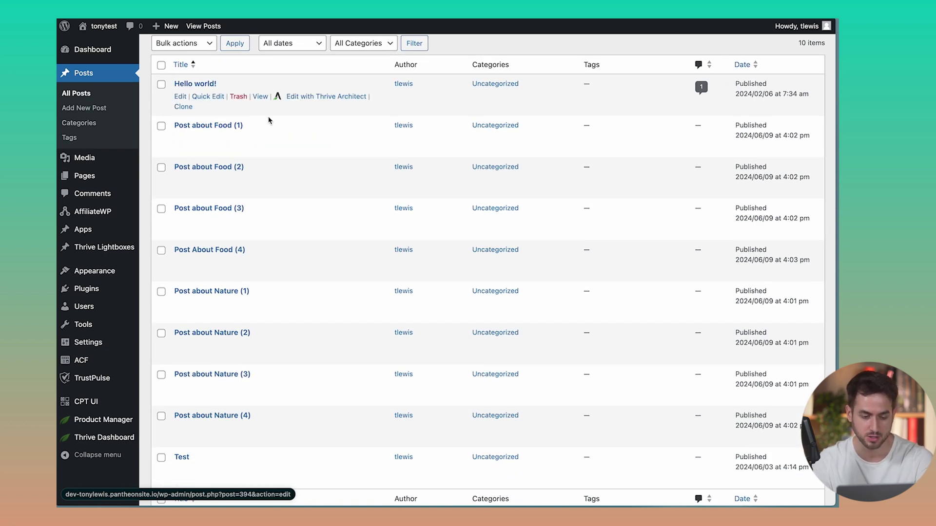
pyautogui.scroll(-3, 259, 181)
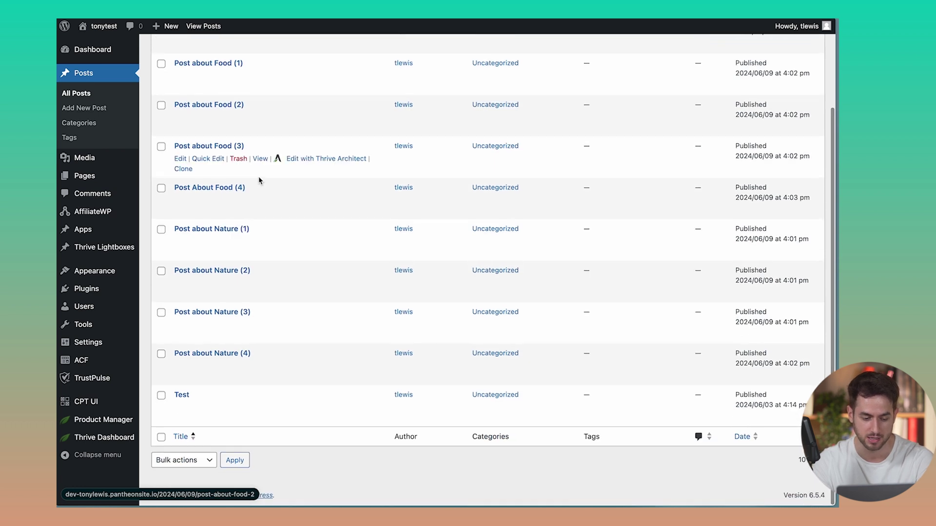
pyautogui.scroll(3, 278, 271)
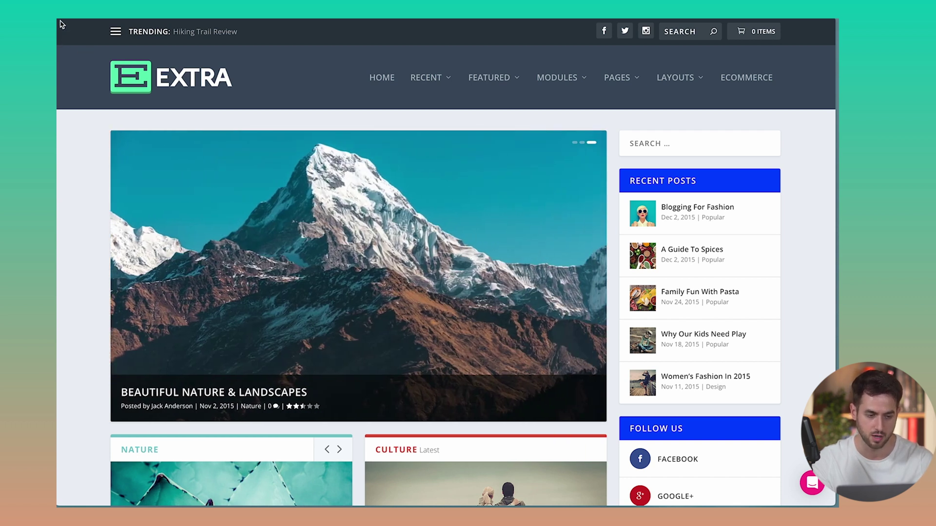
pyautogui.moveTo(59, 25)
pyautogui.mouseDown()
pyautogui.moveTo(58, 107)
pyautogui.moveTo(265, 95)
pyautogui.moveTo(546, 103)
pyautogui.moveTo(778, 96)
pyautogui.moveTo(827, 54)
pyautogui.moveTo(823, 20)
pyautogui.mouseUp()
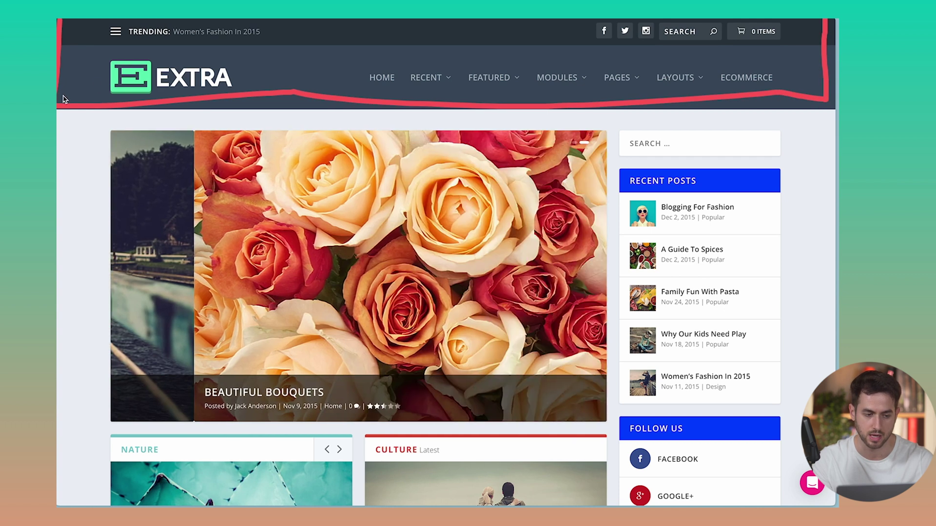
pyautogui.moveTo(66, 100)
pyautogui.mouseDown()
pyautogui.moveTo(80, 111)
pyautogui.moveTo(318, 84)
pyautogui.moveTo(554, 89)
pyautogui.moveTo(767, 33)
pyautogui.moveTo(810, 62)
pyautogui.mouseUp()
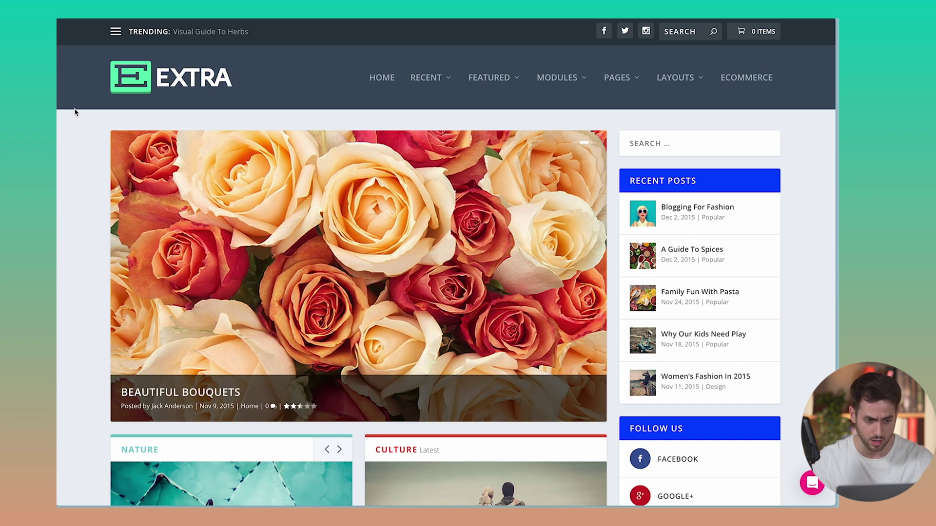
pyautogui.moveTo(58, 117)
pyautogui.mouseDown()
pyautogui.moveTo(507, 316)
pyautogui.moveTo(709, 335)
pyautogui.moveTo(782, 444)
pyautogui.moveTo(160, 487)
pyautogui.moveTo(280, 239)
pyautogui.moveTo(453, 222)
pyautogui.mouseUp()
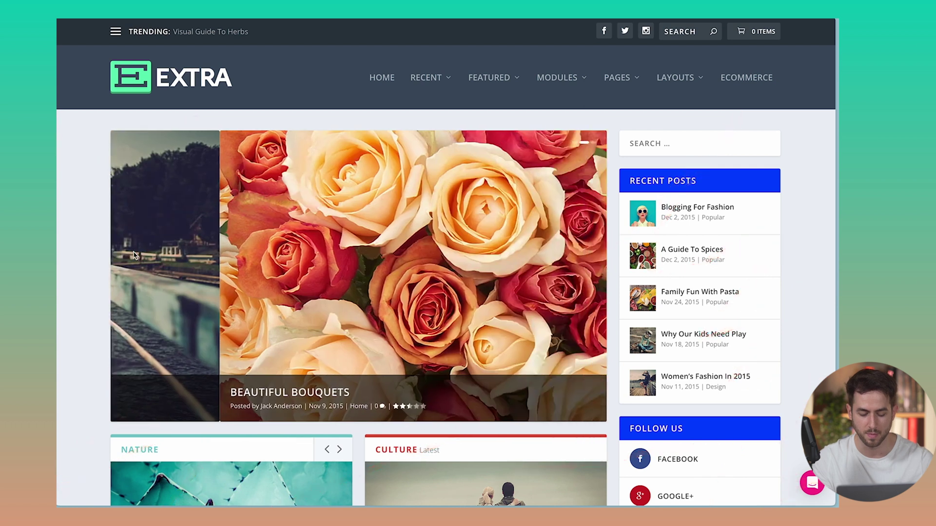
pyautogui.scroll(-4, 133, 254)
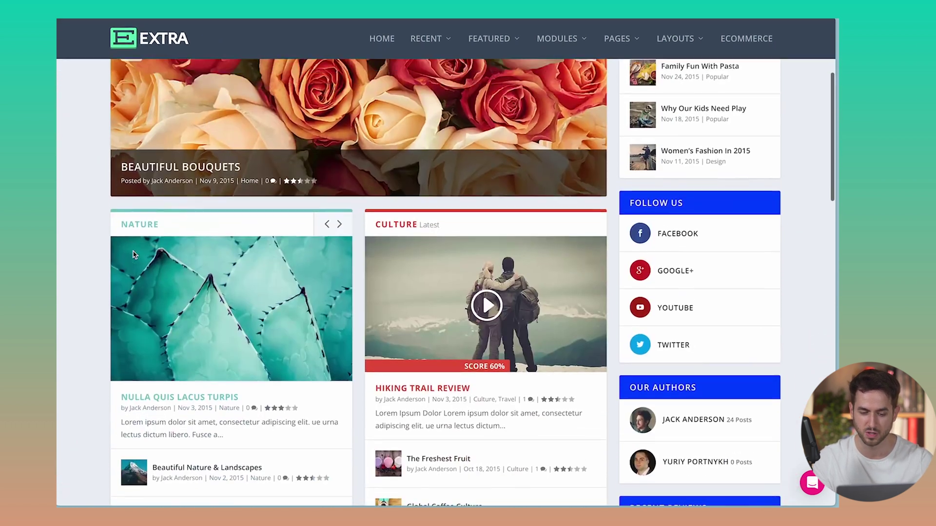
pyautogui.scroll(3, 133, 254)
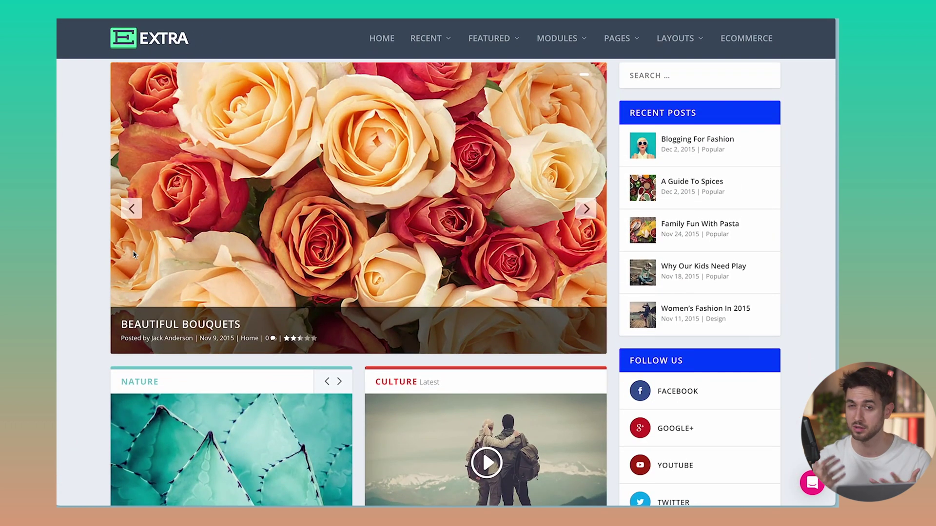
pyautogui.scroll(2, 132, 251)
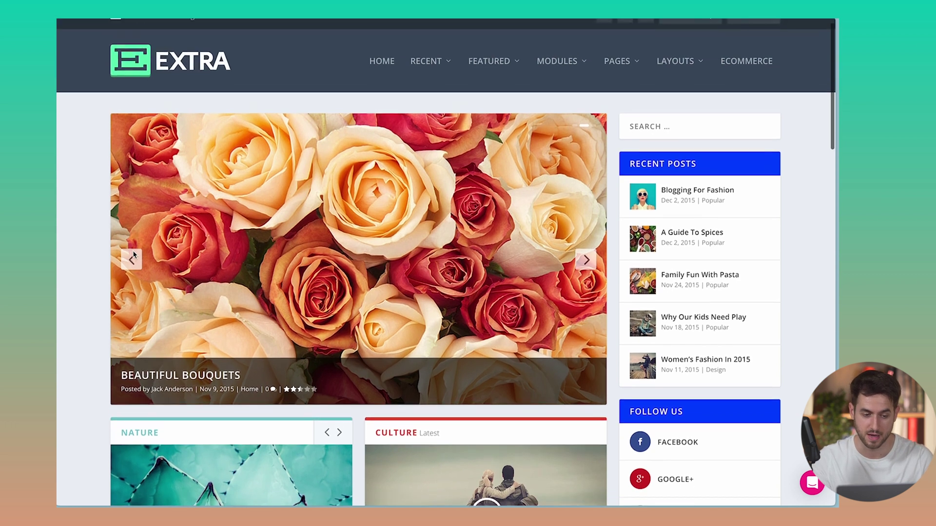
pyautogui.scroll(-3, 83, 219)
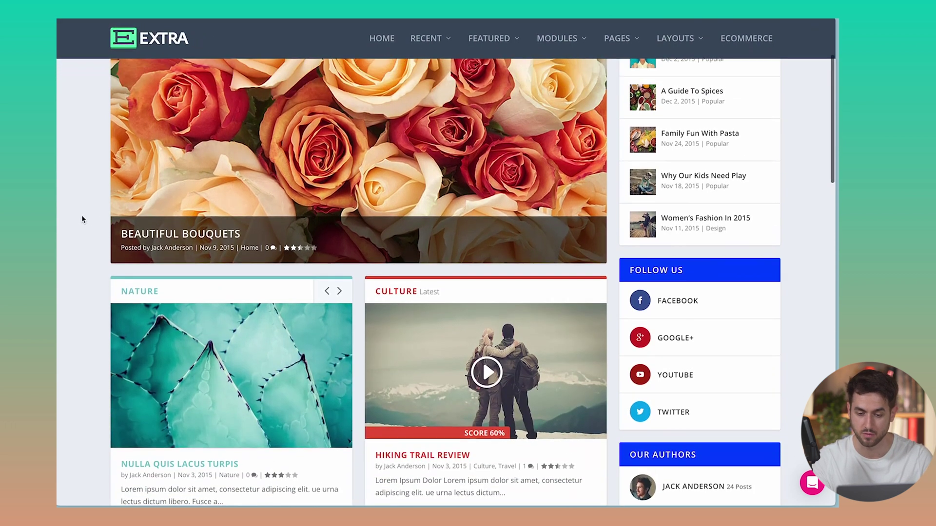
pyautogui.scroll(2, 83, 219)
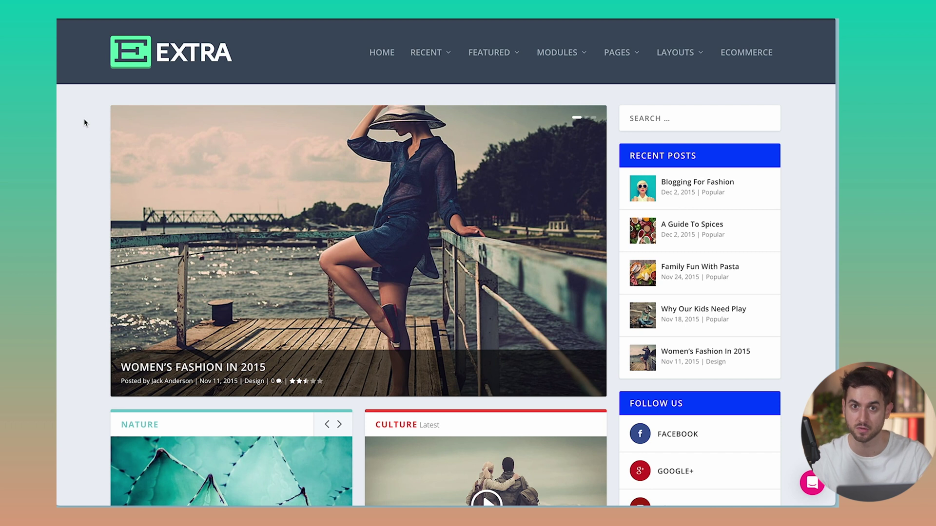
pyautogui.moveTo(105, 100)
pyautogui.mouseDown()
pyautogui.moveTo(553, 112)
pyautogui.moveTo(613, 246)
pyautogui.moveTo(615, 397)
pyautogui.moveTo(126, 415)
pyautogui.moveTo(91, 272)
pyautogui.moveTo(108, 92)
pyautogui.mouseUp()
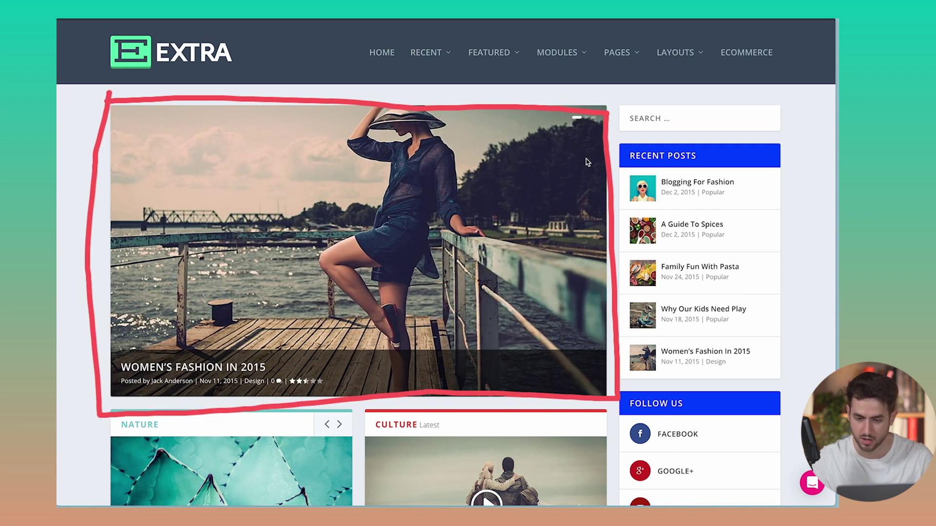
pyautogui.moveTo(622, 141)
pyautogui.mouseDown()
pyautogui.moveTo(743, 145)
pyautogui.moveTo(792, 102)
pyautogui.moveTo(613, 101)
pyautogui.mouseUp()
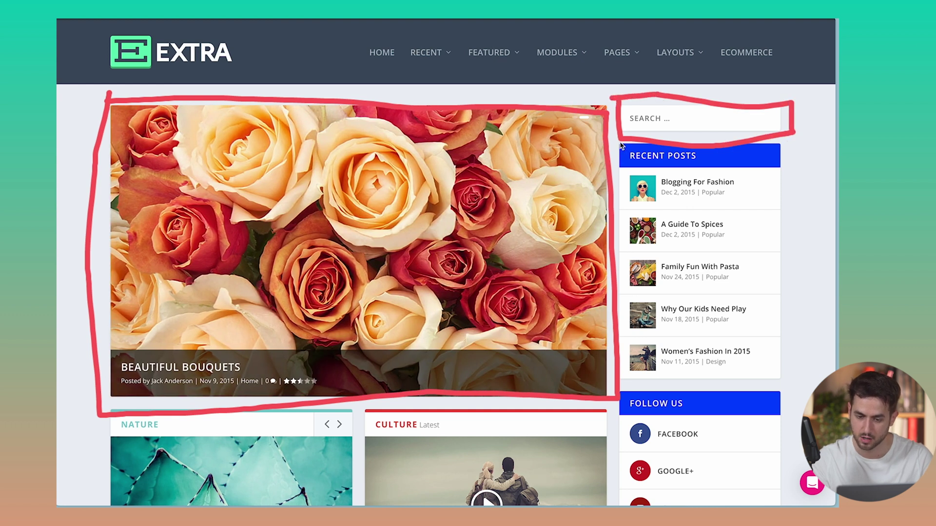
pyautogui.moveTo(621, 145)
pyautogui.mouseDown()
pyautogui.moveTo(626, 389)
pyautogui.moveTo(766, 387)
pyautogui.moveTo(837, 121)
pyautogui.mouseUp()
pyautogui.moveTo(612, 412); pyautogui.dragTo(611, 495)
pyautogui.moveTo(609, 398)
pyautogui.mouseDown()
pyautogui.moveTo(774, 391)
pyautogui.moveTo(776, 481)
pyautogui.mouseUp()
pyautogui.press('Escape')
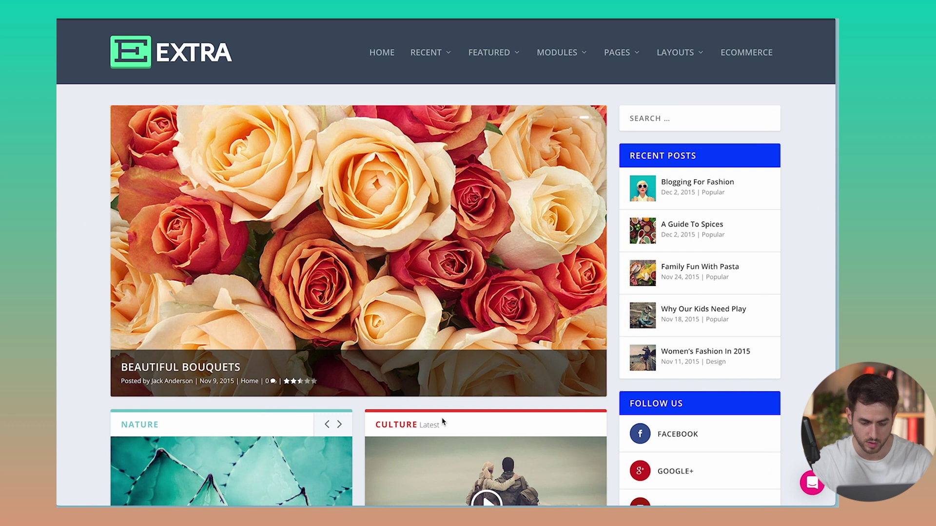
# Outline the Nature and Culture post cards on the Extra demo homepage for review
pyautogui.scroll(-8, 443, 422)
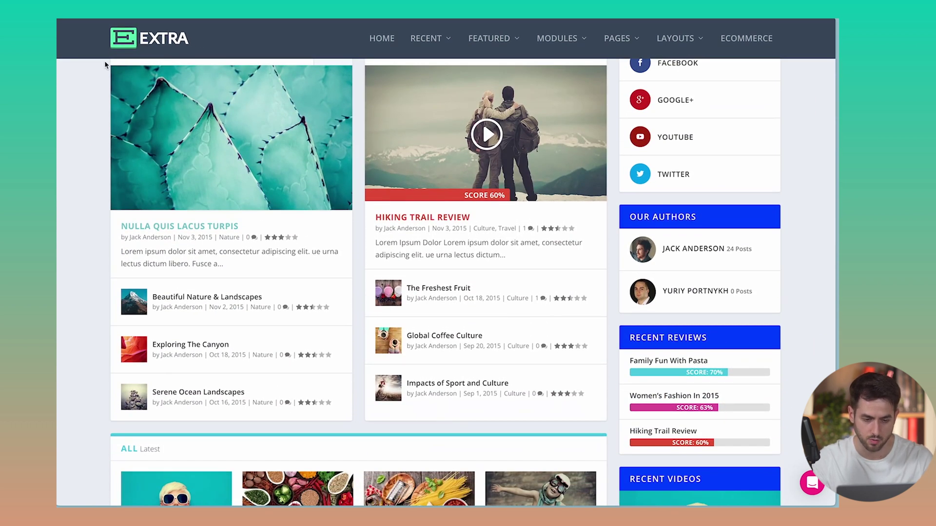
pyautogui.moveTo(105, 62)
pyautogui.mouseDown()
pyautogui.moveTo(334, 56)
pyautogui.moveTo(354, 395)
pyautogui.mouseUp()
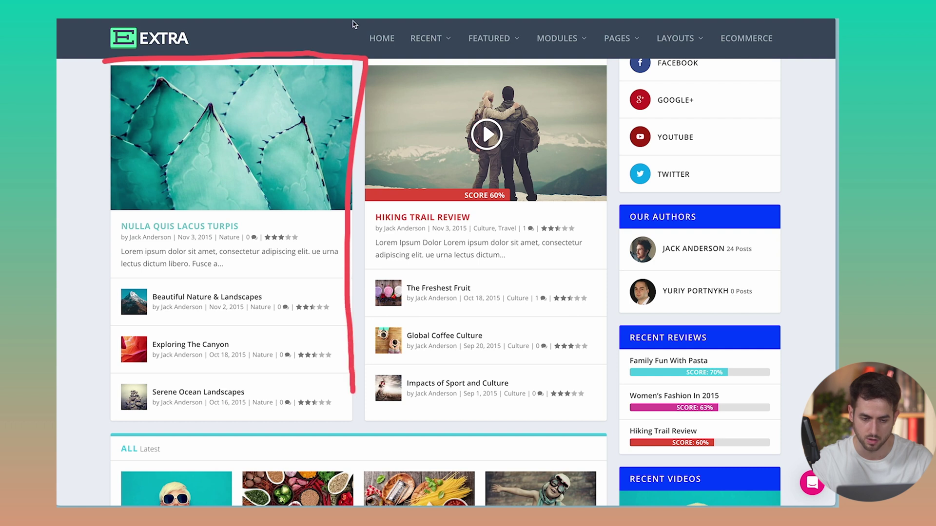
pyautogui.moveTo(366, 63)
pyautogui.mouseDown()
pyautogui.moveTo(590, 62)
pyautogui.moveTo(609, 335)
pyautogui.mouseUp()
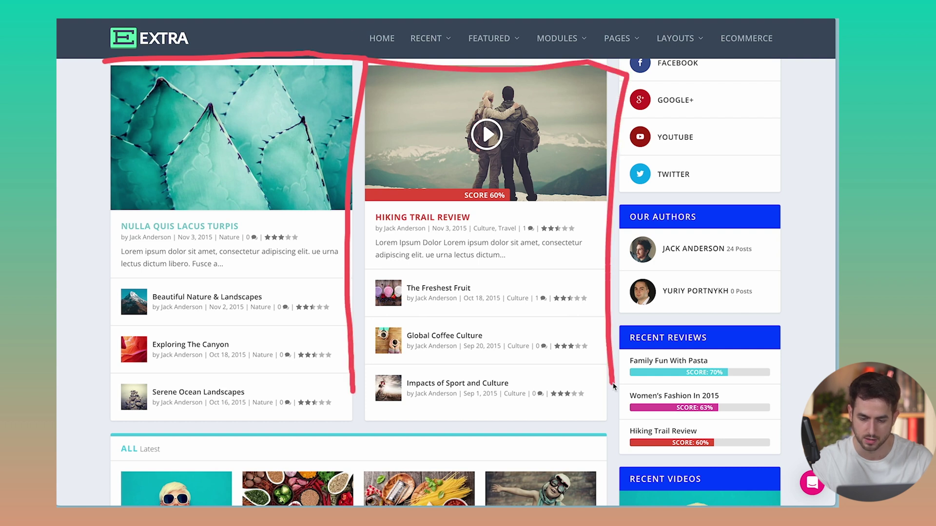
pyautogui.moveTo(613, 386); pyautogui.dragTo(429, 416)
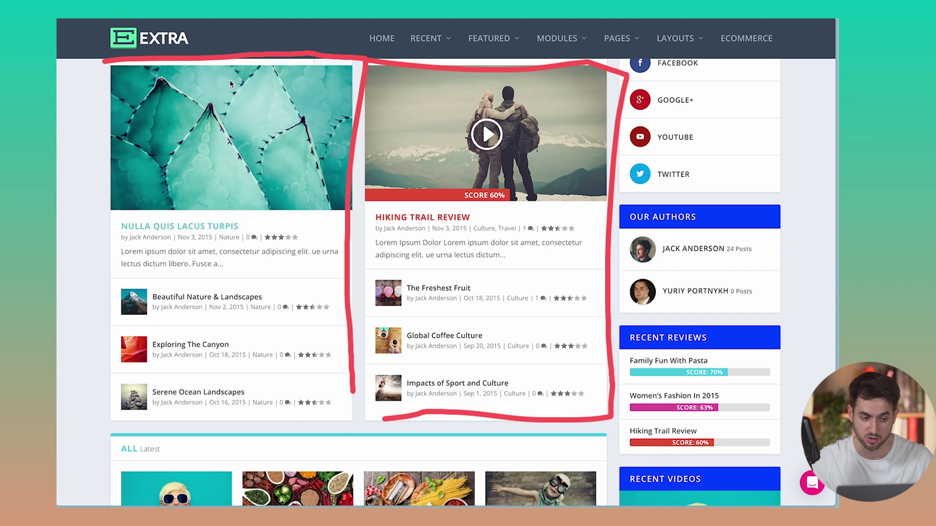
pyautogui.moveTo(102, 67)
pyautogui.mouseDown()
pyautogui.moveTo(118, 434)
pyautogui.moveTo(388, 425)
pyautogui.mouseUp()
pyautogui.moveTo(174, 76)
pyautogui.mouseDown()
pyautogui.moveTo(225, 213)
pyautogui.moveTo(225, 375)
pyautogui.moveTo(304, 352)
pyautogui.mouseUp()
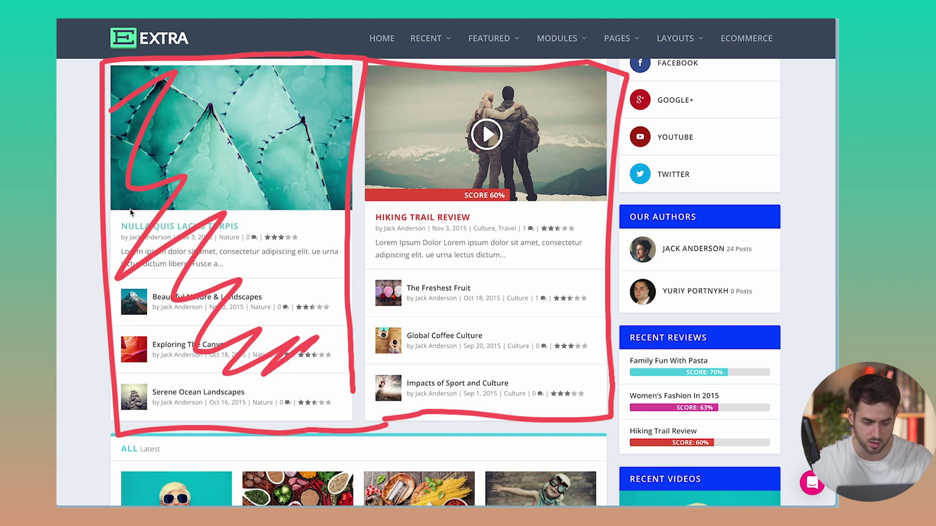
pyautogui.scroll(3, 130, 212)
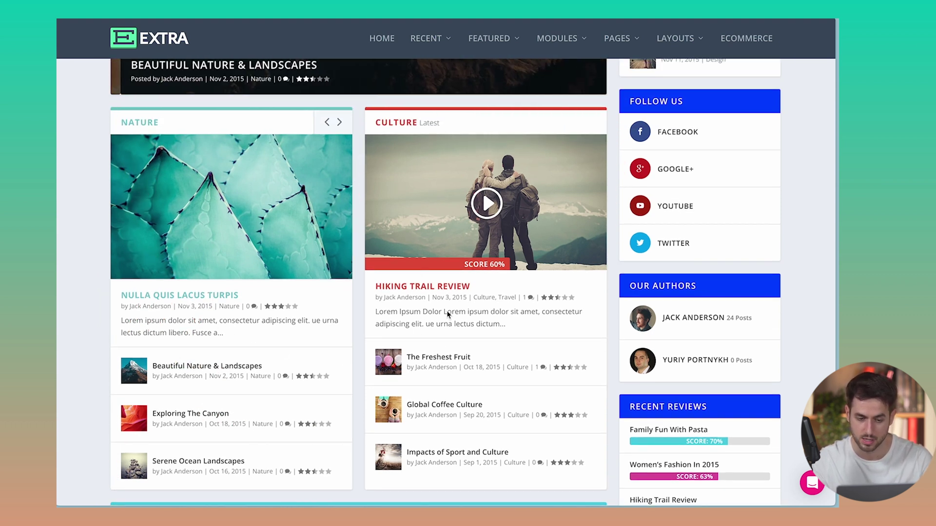
pyautogui.scroll(-8, 245, 174)
pyautogui.scroll(15, 244, 174)
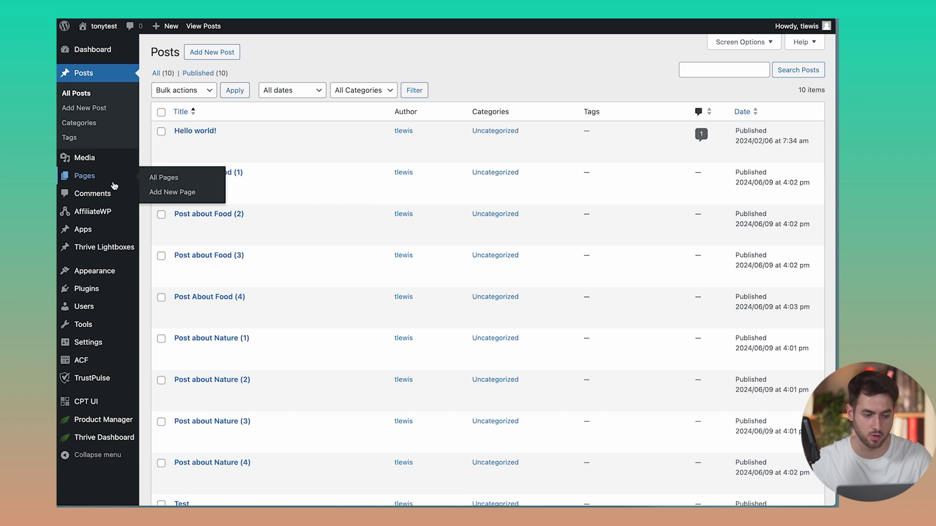
# Add a new page titled 'Magazine'
pyautogui.click(114, 186)
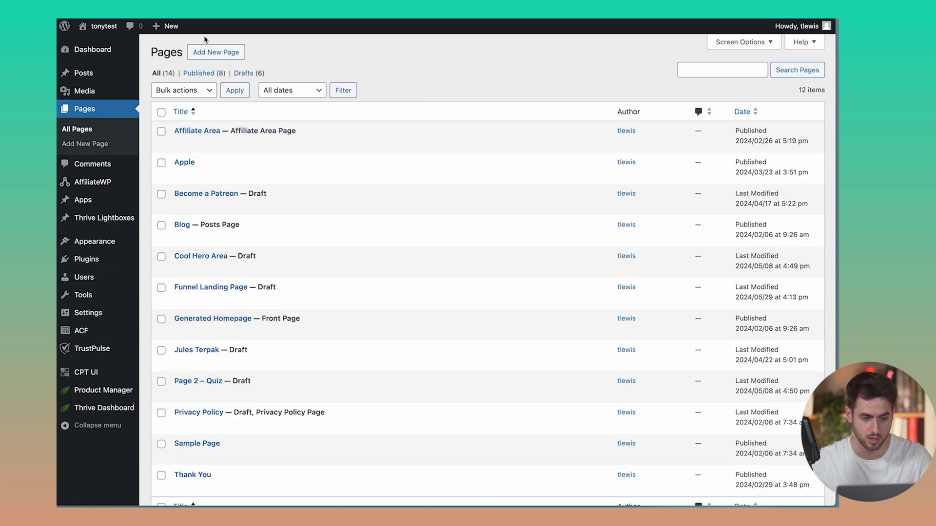
pyautogui.click(203, 52)
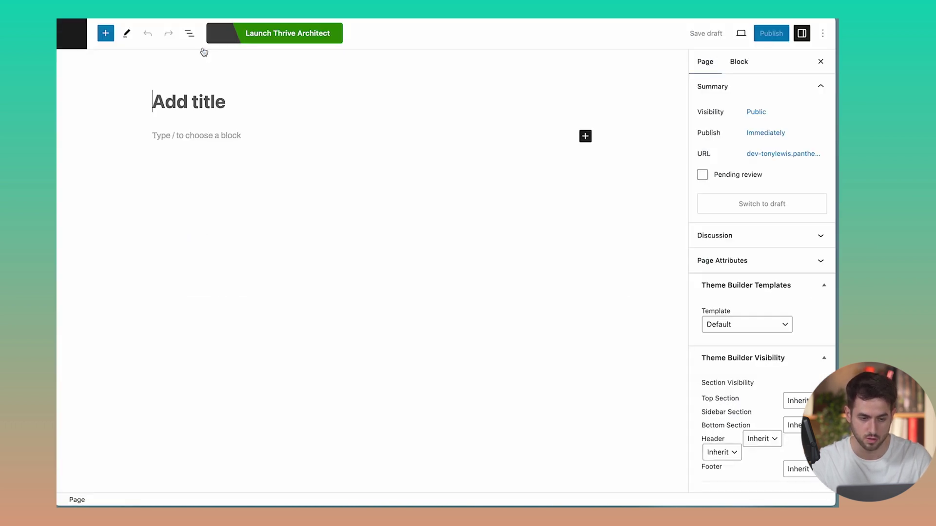
pyautogui.write('Magazine')
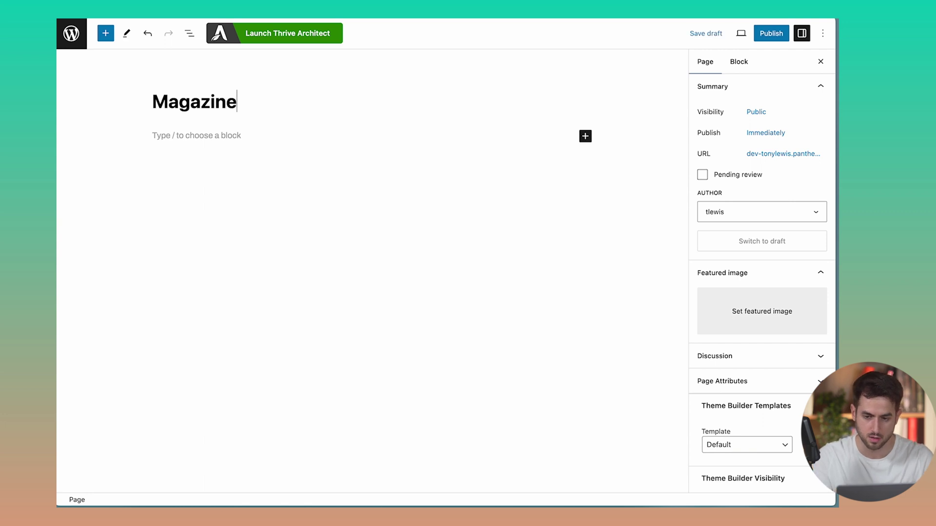
# Publish the page and open it in Thrive Architect as a Blank Page with Header and Footer
pyautogui.click(772, 35)
pyautogui.press('Escape')
pyautogui.click(764, 36)
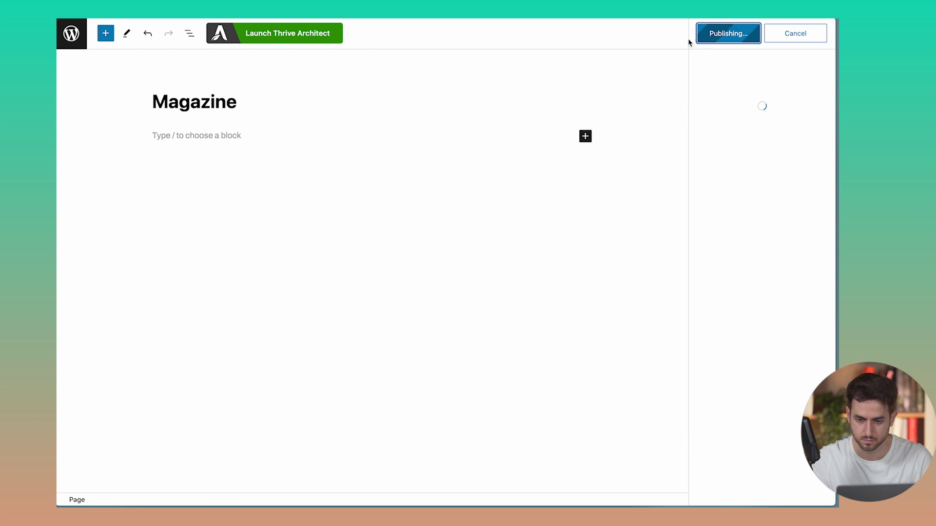
pyautogui.click(256, 35)
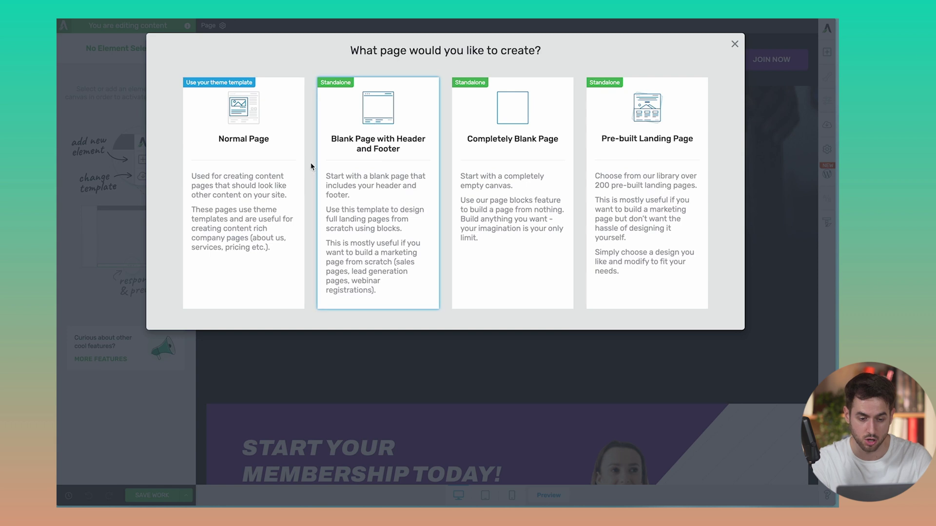
pyautogui.click(376, 176)
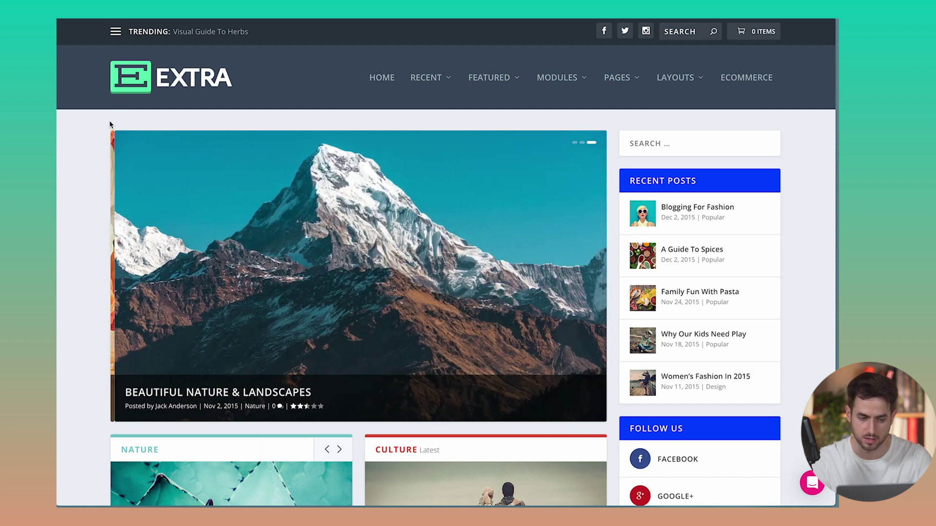
pyautogui.moveTo(108, 120)
pyautogui.mouseDown()
pyautogui.moveTo(532, 98)
pyautogui.moveTo(640, 117)
pyautogui.mouseUp()
pyautogui.moveTo(626, 166); pyautogui.dragTo(628, 487)
pyautogui.moveTo(103, 118); pyautogui.dragTo(110, 507)
pyautogui.moveTo(599, 117)
pyautogui.mouseDown()
pyautogui.moveTo(825, 128)
pyautogui.moveTo(815, 341)
pyautogui.moveTo(824, 507)
pyautogui.mouseUp()
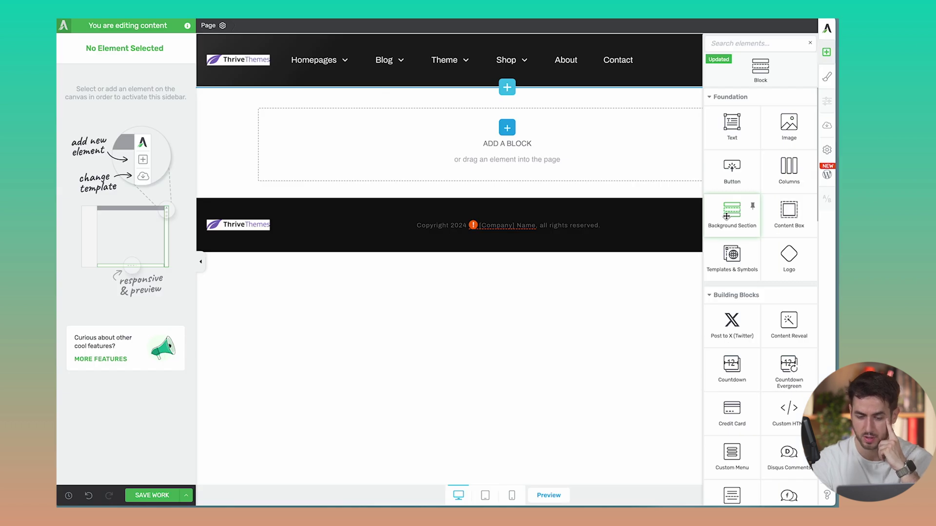
# Add a middle-aligned background section holding a content box with 2/3 | 1/3 columns
pyautogui.moveTo(726, 216); pyautogui.dragTo(543, 145)
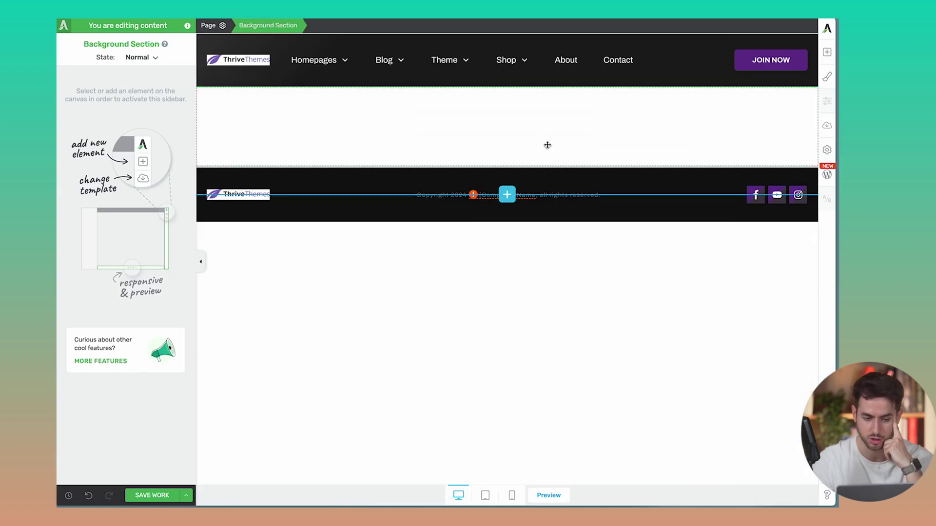
pyautogui.click(158, 213)
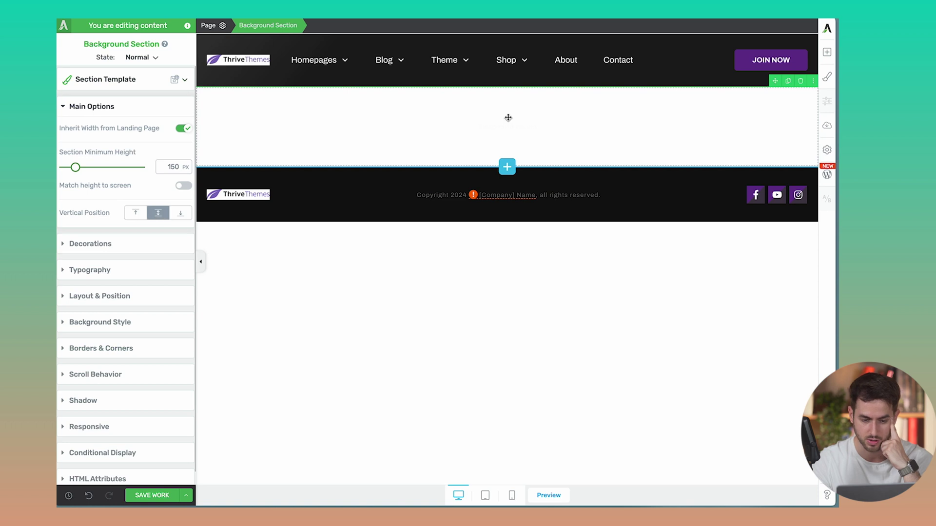
pyautogui.click(827, 51)
pyautogui.moveTo(788, 212); pyautogui.dragTo(507, 122)
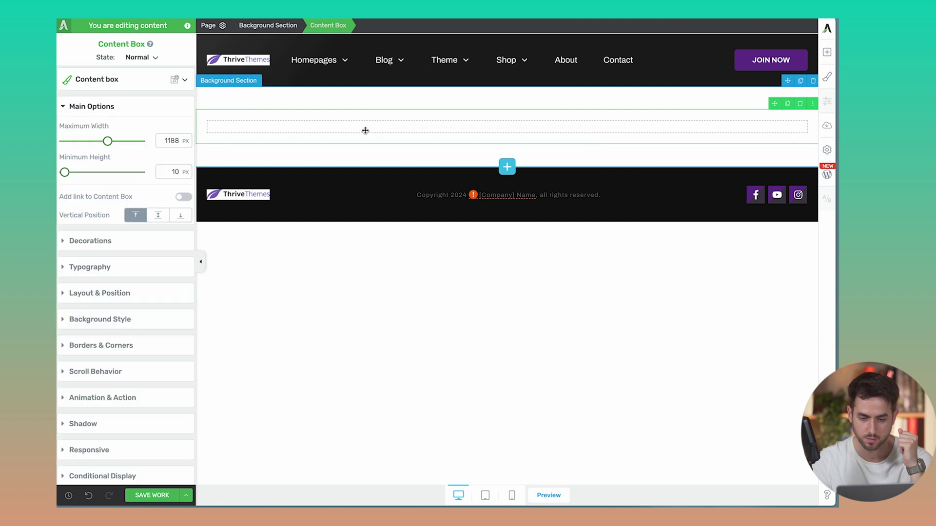
pyautogui.click(826, 52)
pyautogui.moveTo(790, 165); pyautogui.dragTo(644, 146)
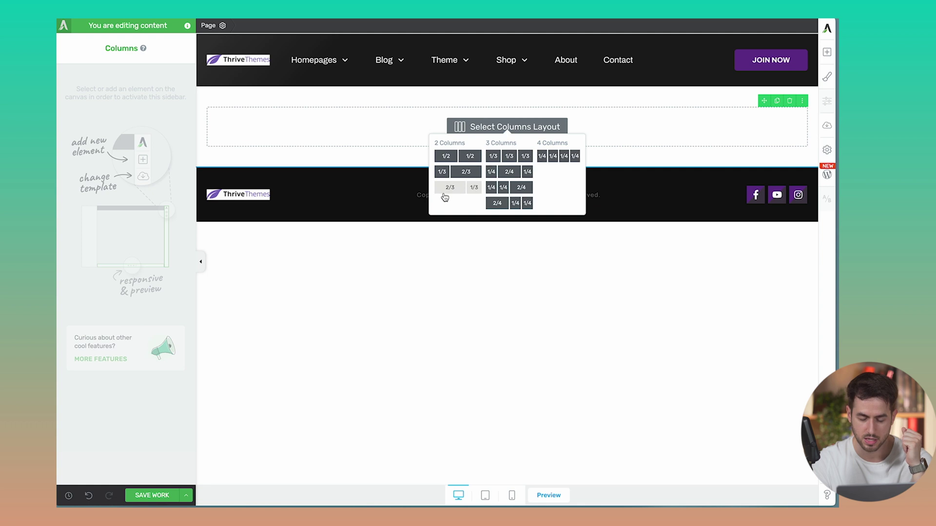
pyautogui.click(444, 197)
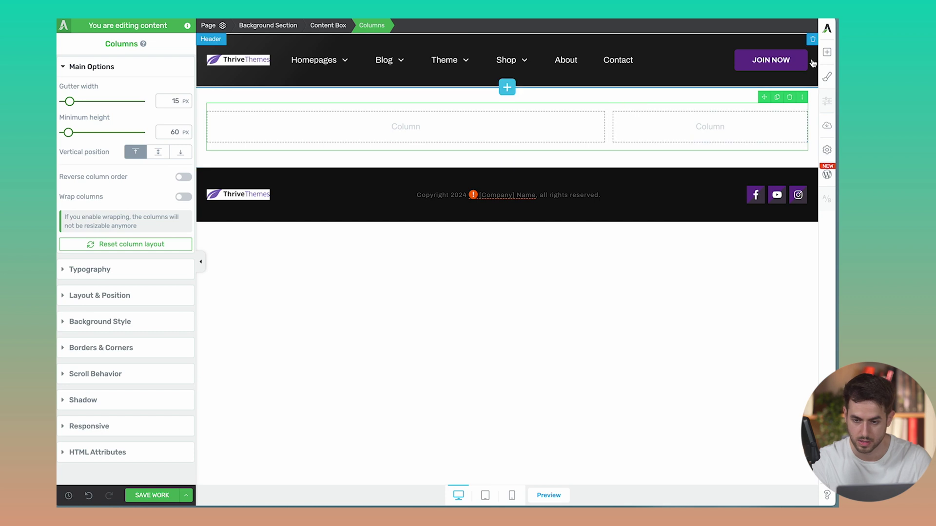
# Insert a Default Post List into the left column as a carousel with 1 column
pyautogui.click(826, 52)
pyautogui.write('post')
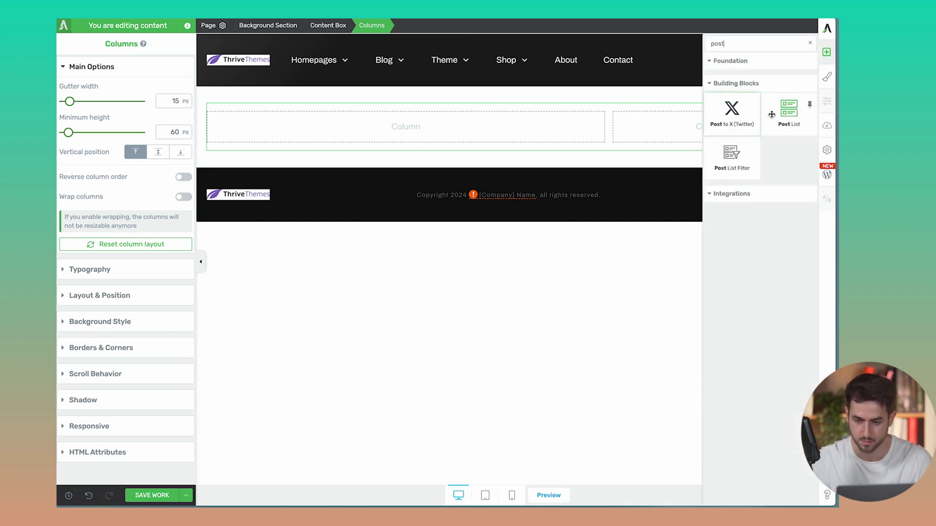
pyautogui.moveTo(788, 110); pyautogui.dragTo(487, 141)
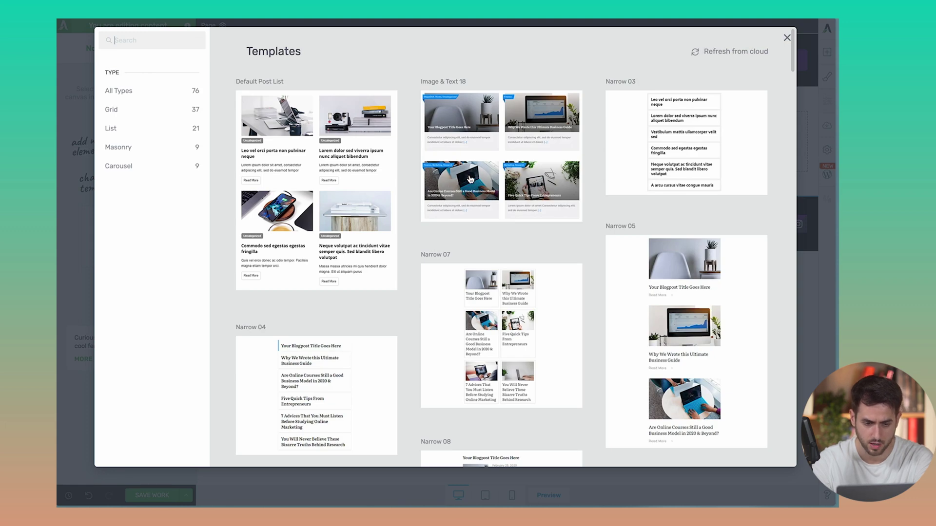
pyautogui.click(383, 206)
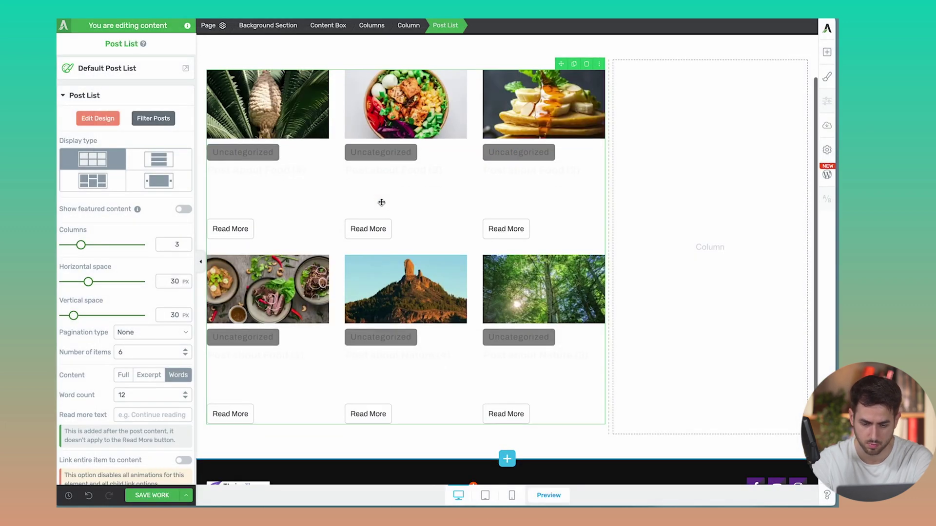
pyautogui.click(188, 176)
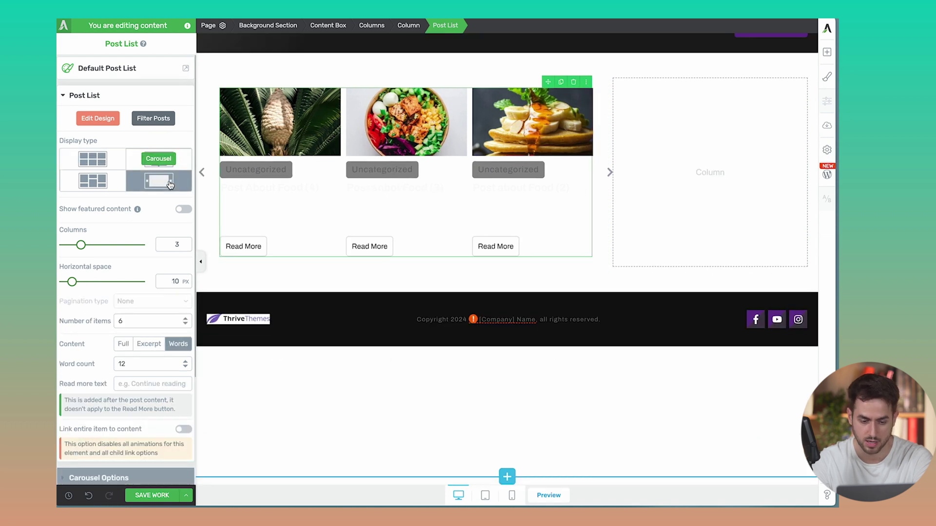
pyautogui.doubleClick(177, 244)
pyautogui.write('1')
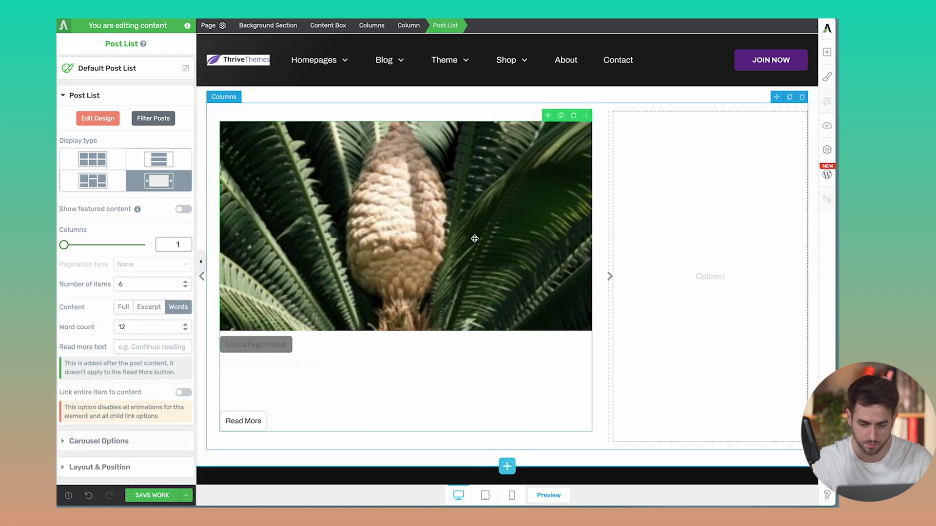
# Give the post card a Large featured image and a dark accent title colour
pyautogui.click(98, 118)
pyautogui.click(358, 145)
pyautogui.click(129, 229)
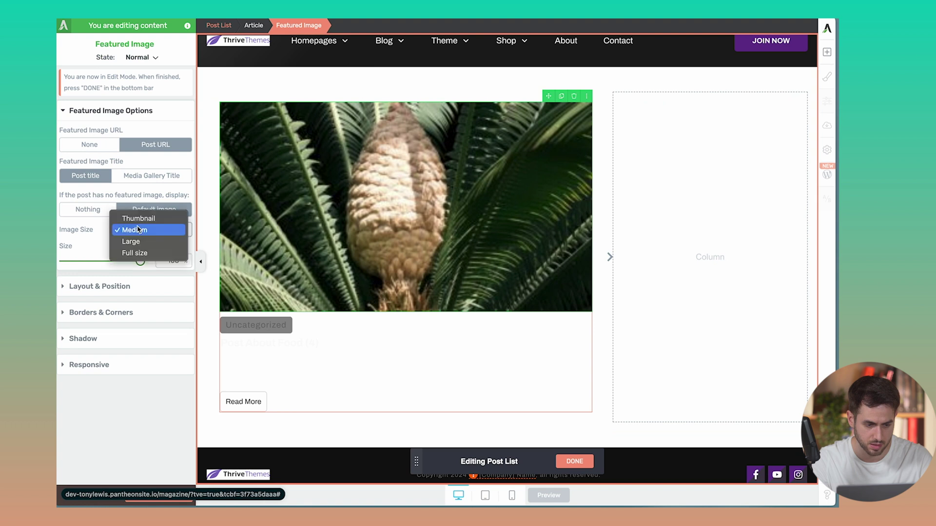
pyautogui.click(135, 240)
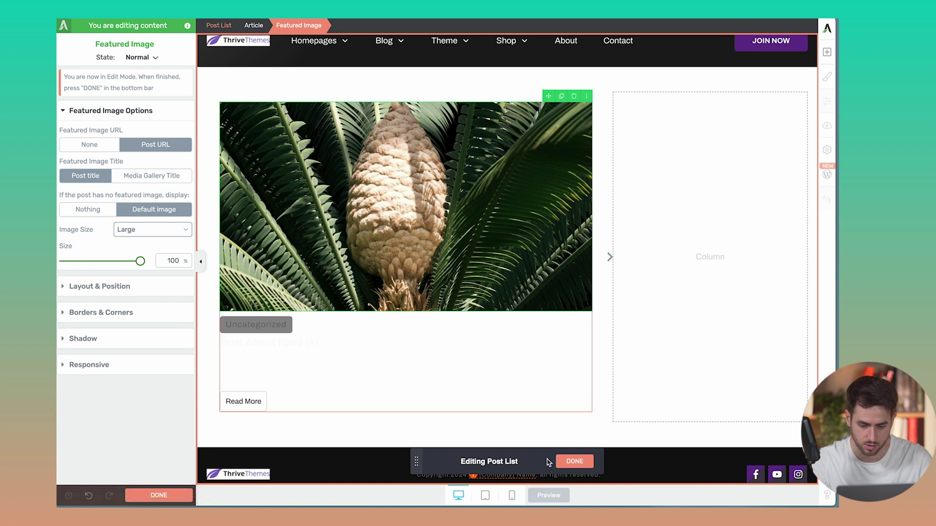
pyautogui.click(283, 345)
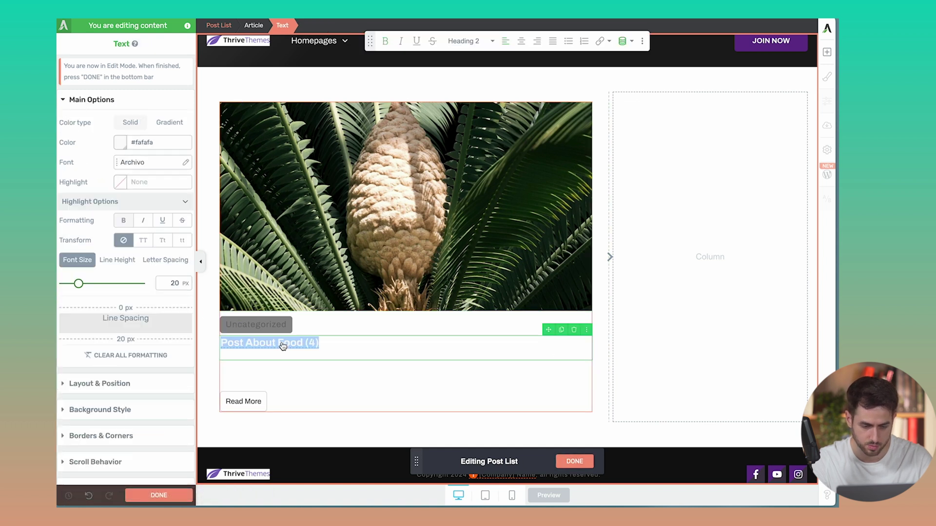
pyautogui.click(121, 142)
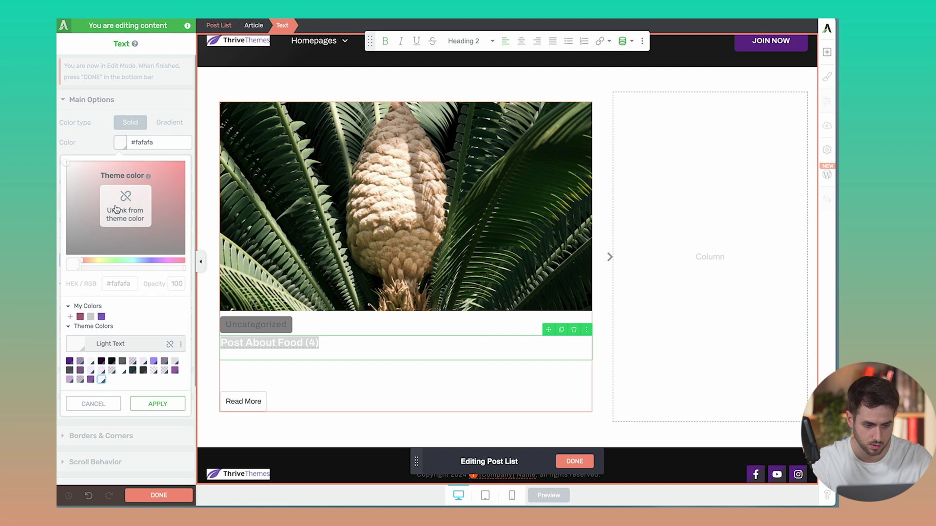
pyautogui.click(101, 361)
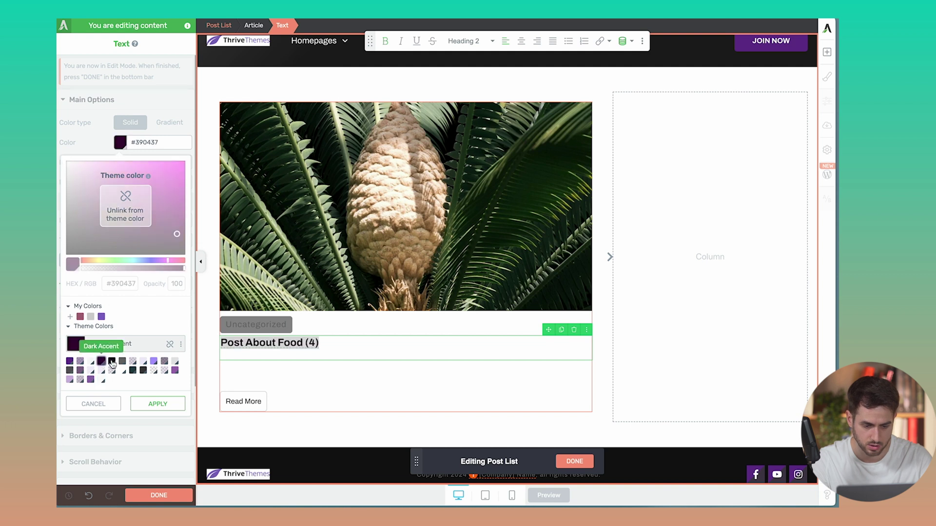
# Make the Uncategorized category tag text light and finish the card design
pyautogui.click(306, 371)
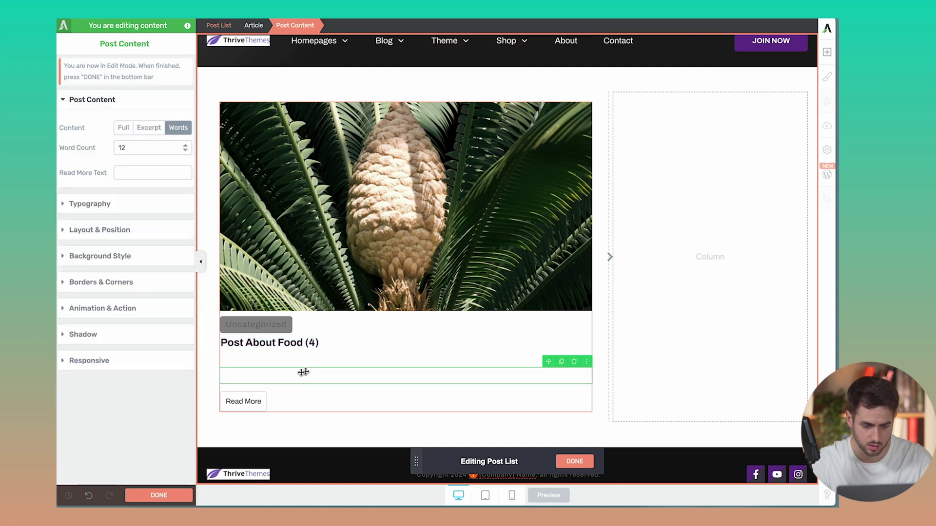
pyautogui.doubleClick(272, 325)
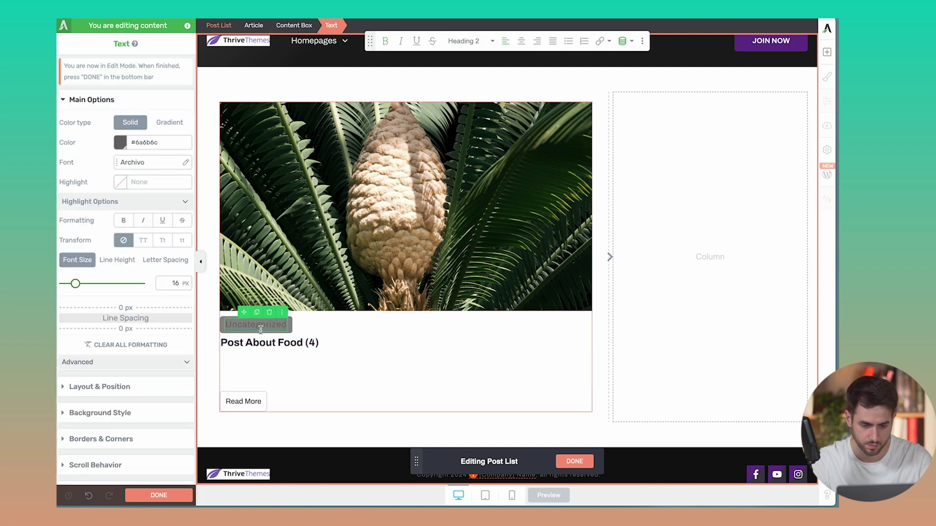
pyautogui.click(120, 143)
pyautogui.click(123, 371)
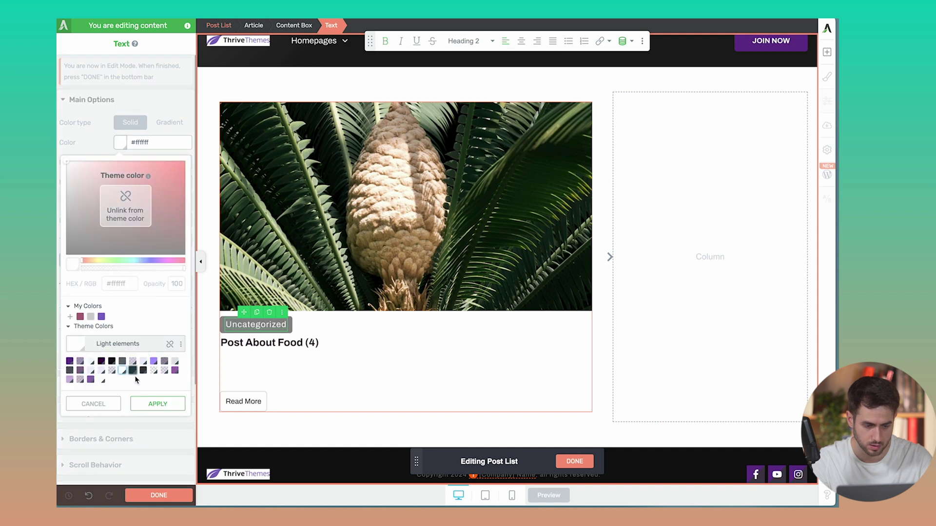
pyautogui.click(157, 403)
pyautogui.click(395, 344)
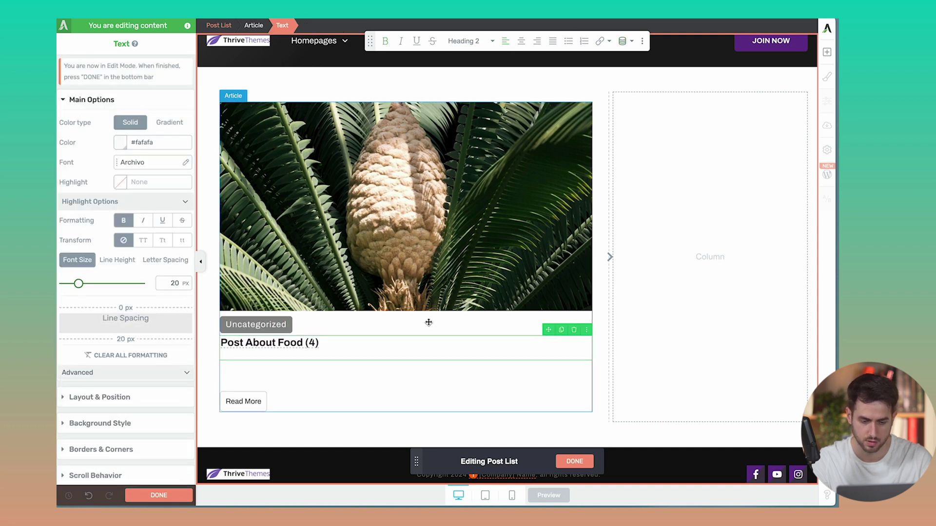
pyautogui.scroll(-1, 428, 323)
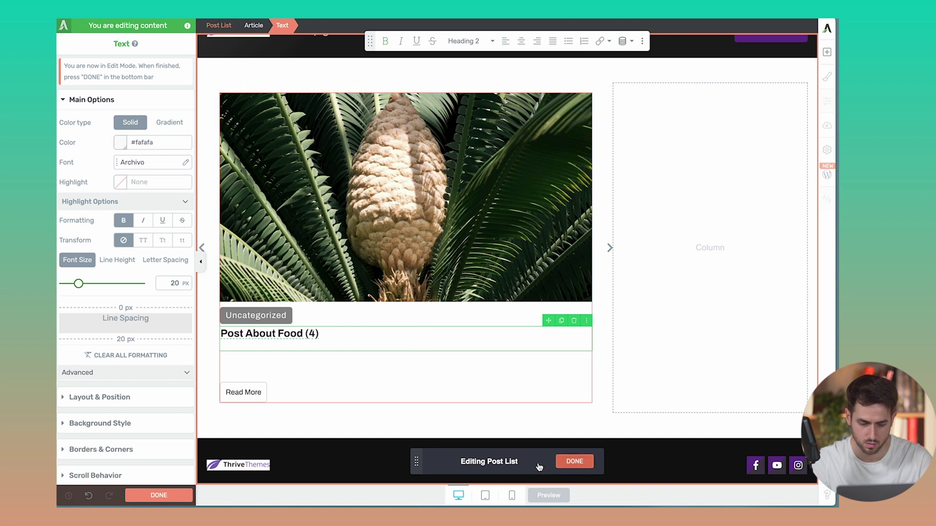
pyautogui.click(575, 460)
pyautogui.click(162, 495)
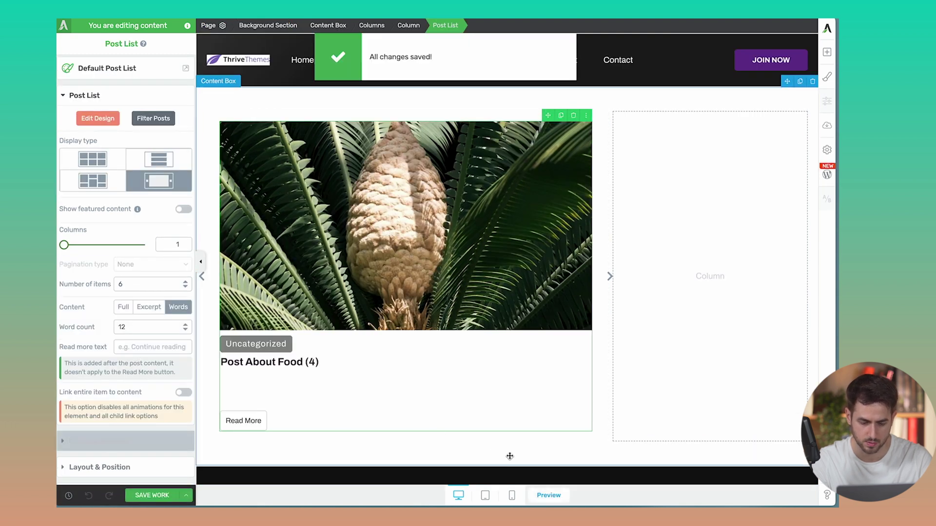
pyautogui.click(543, 495)
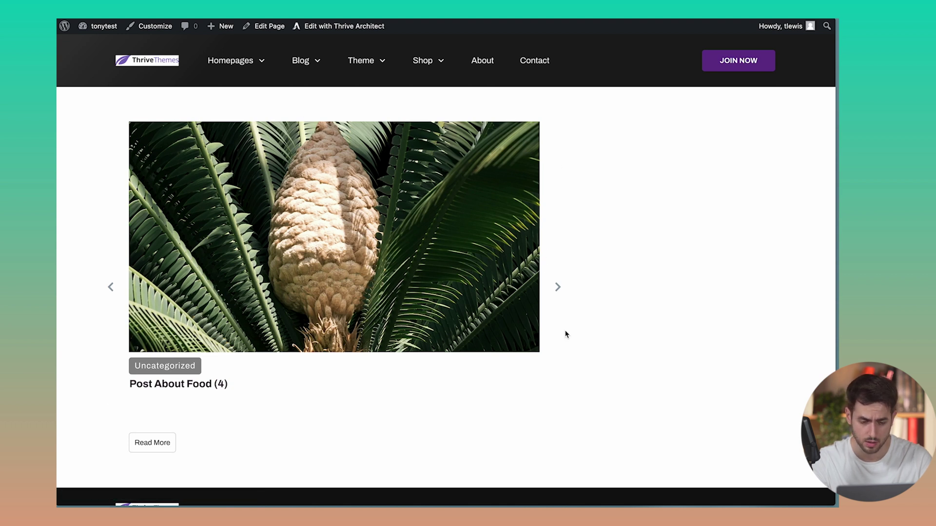
pyautogui.click(558, 288)
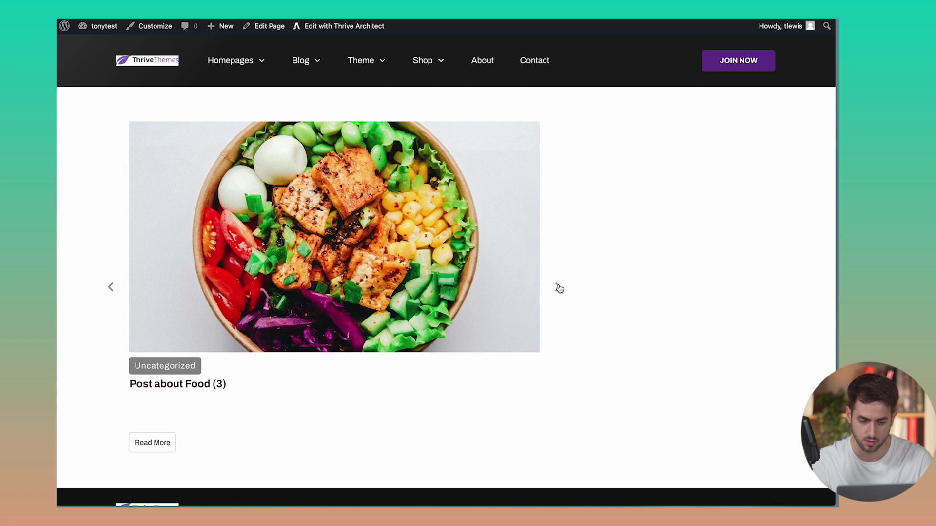
pyautogui.click(559, 288)
pyautogui.click(559, 288)
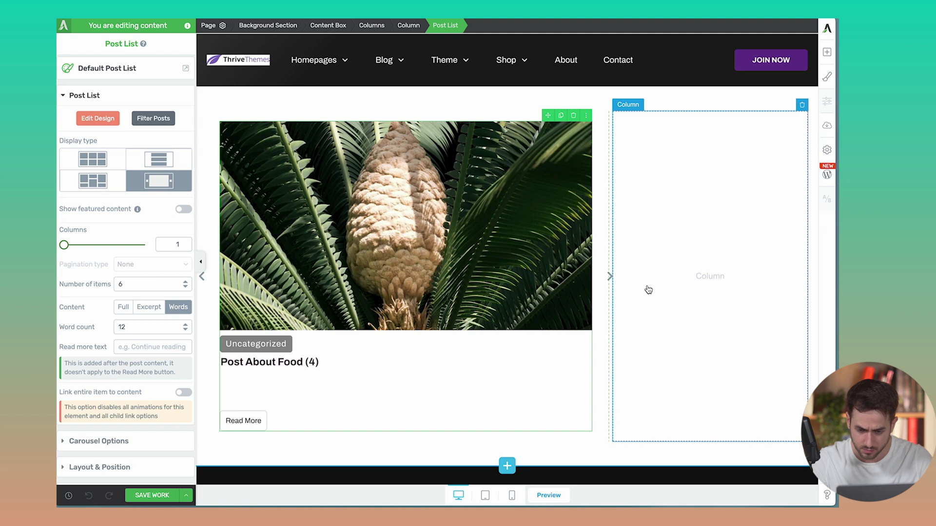
# Add a two-column 1/2 | 1/2 row below the carousel
pyautogui.scroll(-2, 619, 304)
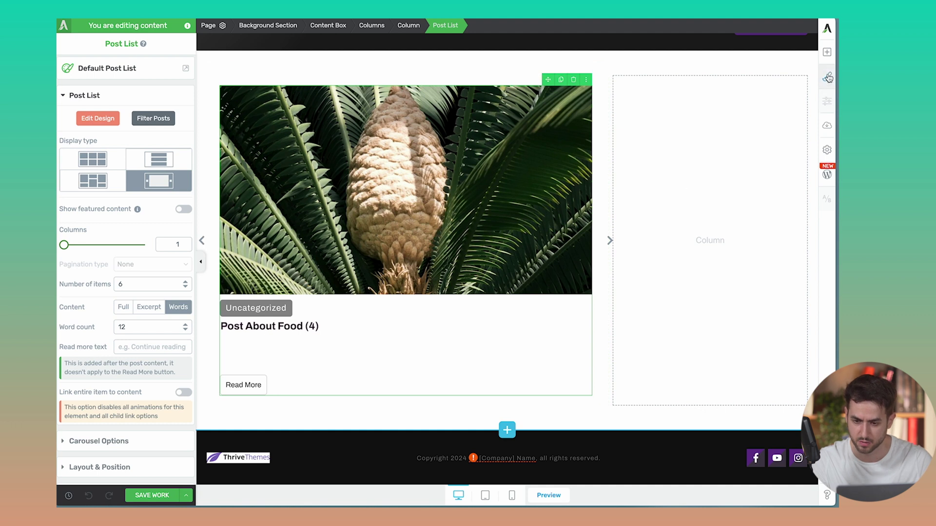
pyautogui.click(826, 52)
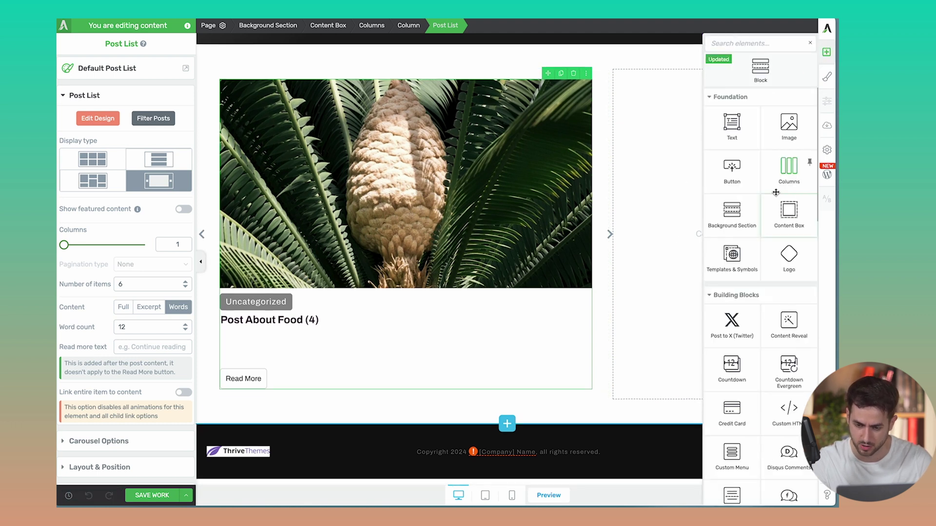
pyautogui.moveTo(775, 190); pyautogui.dragTo(424, 341)
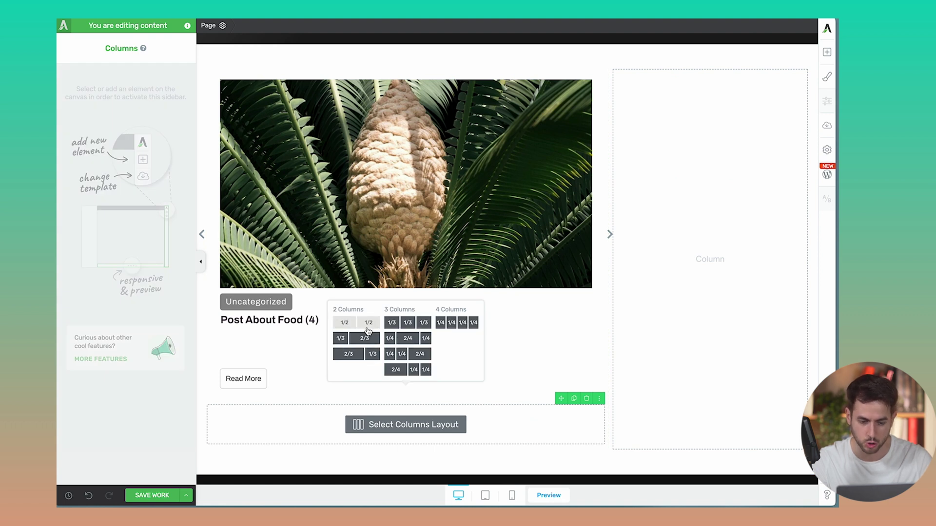
pyautogui.click(368, 330)
# Place a Default Post List template in the left column
pyautogui.scroll(-2, 366, 328)
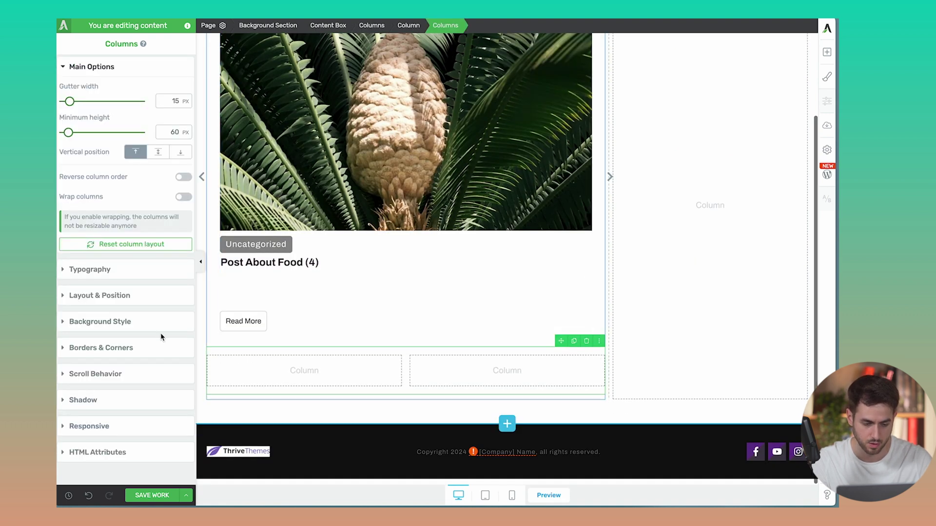
pyautogui.click(830, 51)
pyautogui.write('pos')
pyautogui.moveTo(794, 122); pyautogui.dragTo(392, 392)
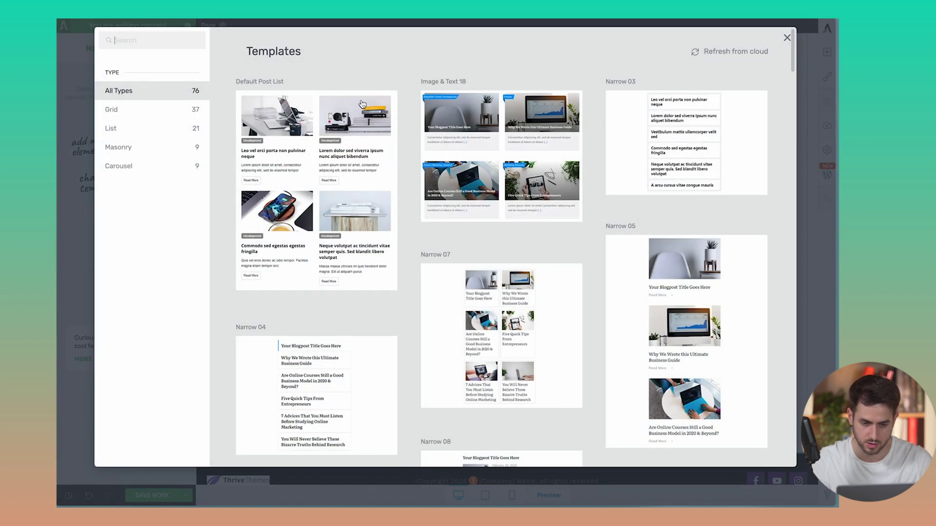
pyautogui.click(335, 175)
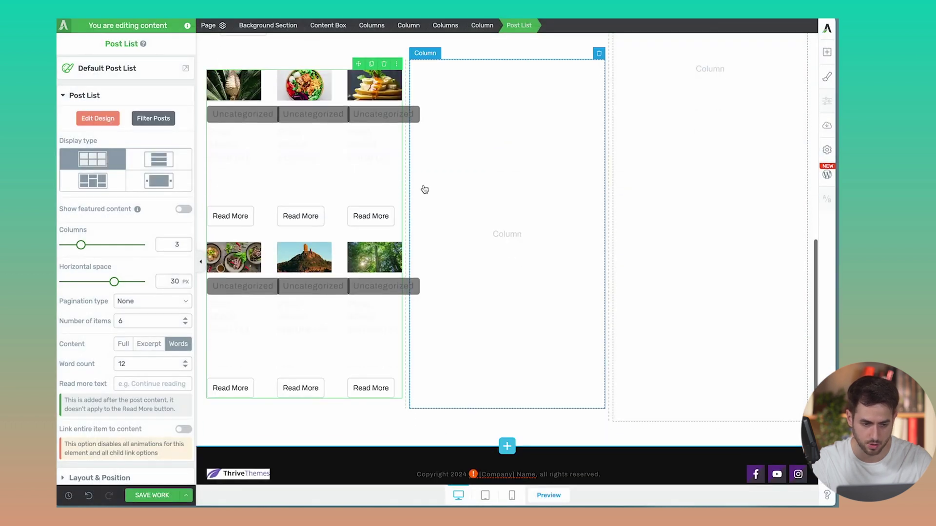
# Set the post list to 1 column and add a Categories filter rule
pyautogui.write('1')
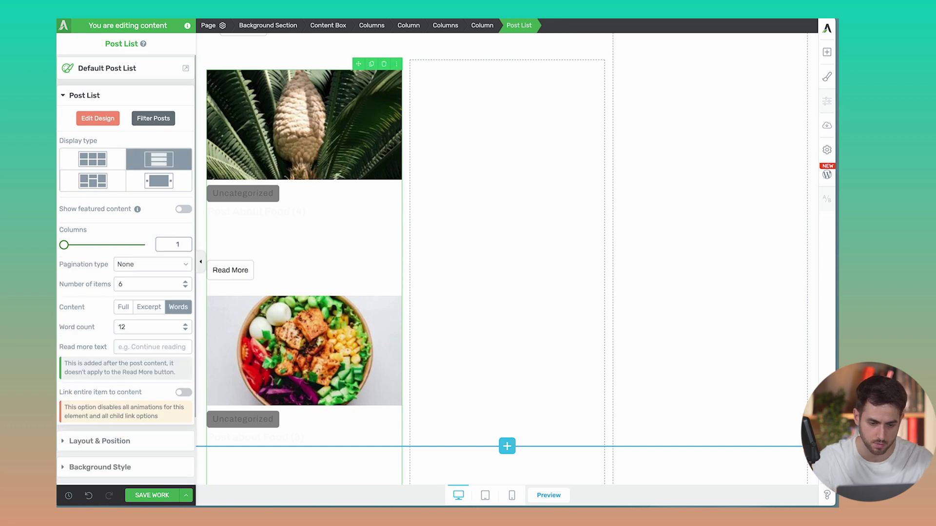
pyautogui.scroll(1, 358, 195)
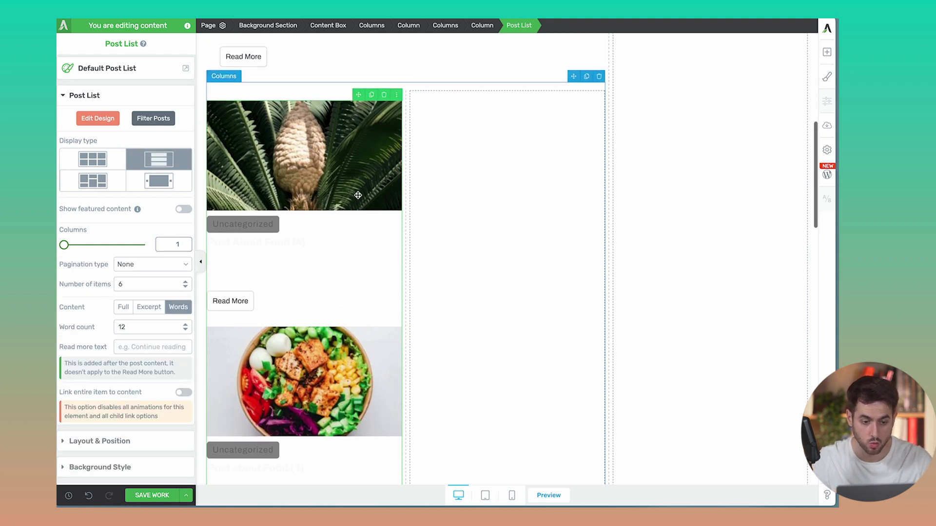
pyautogui.click(146, 119)
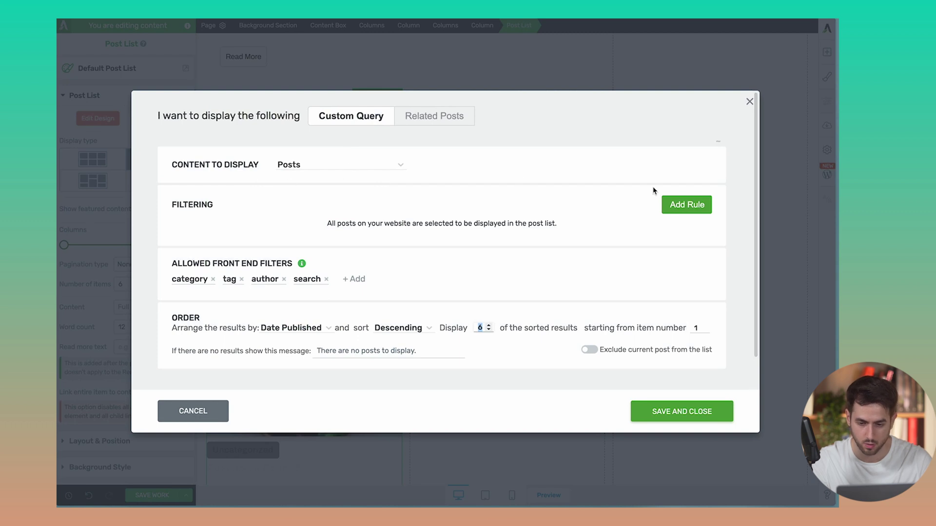
pyautogui.click(694, 213)
pyautogui.click(346, 235)
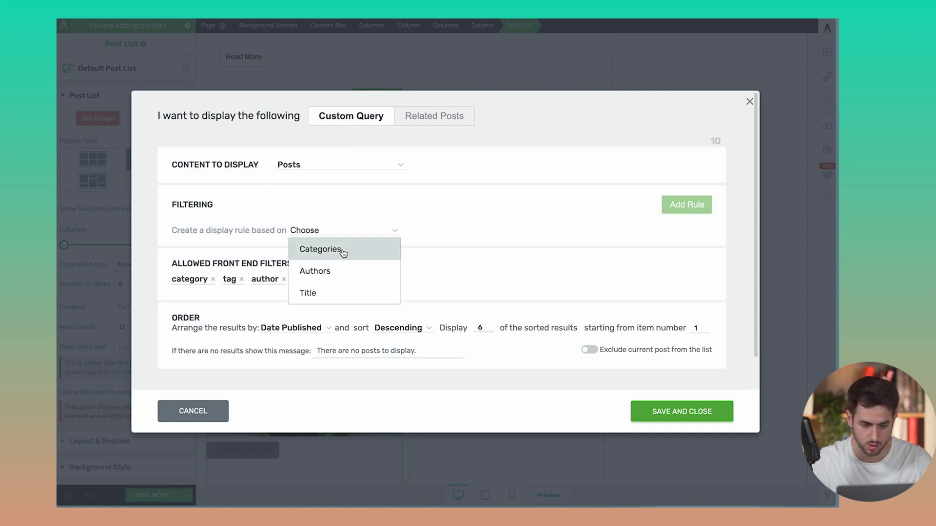
pyautogui.click(344, 250)
pyautogui.click(461, 226)
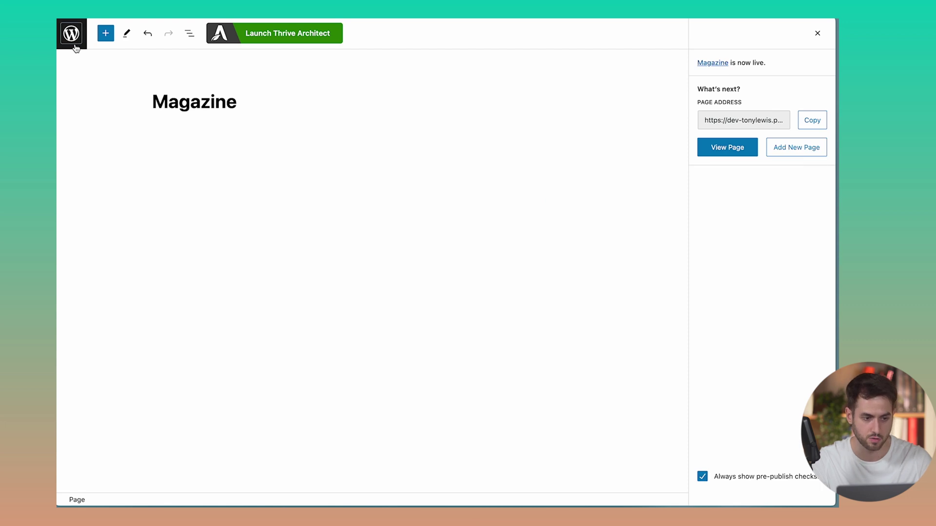
# Open Post About Food (4) in the full post editor
pyautogui.click(73, 44)
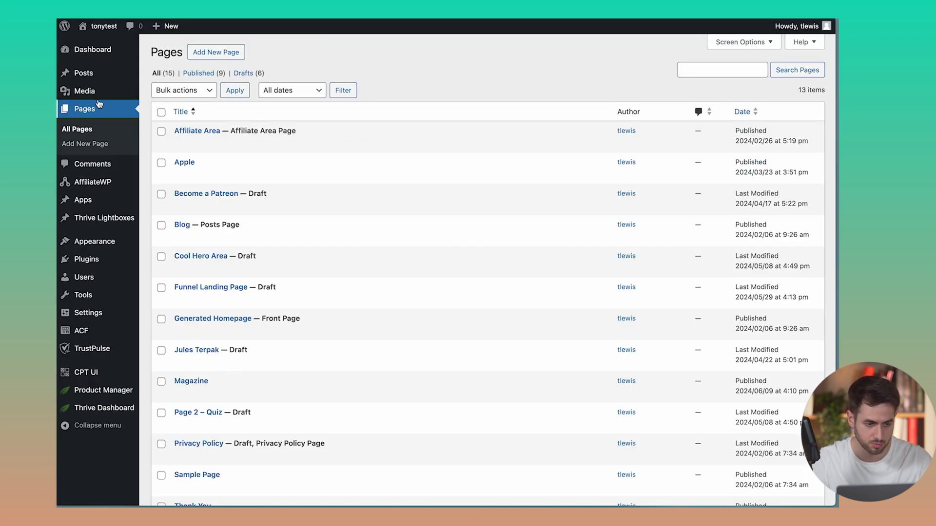
pyautogui.click(84, 72)
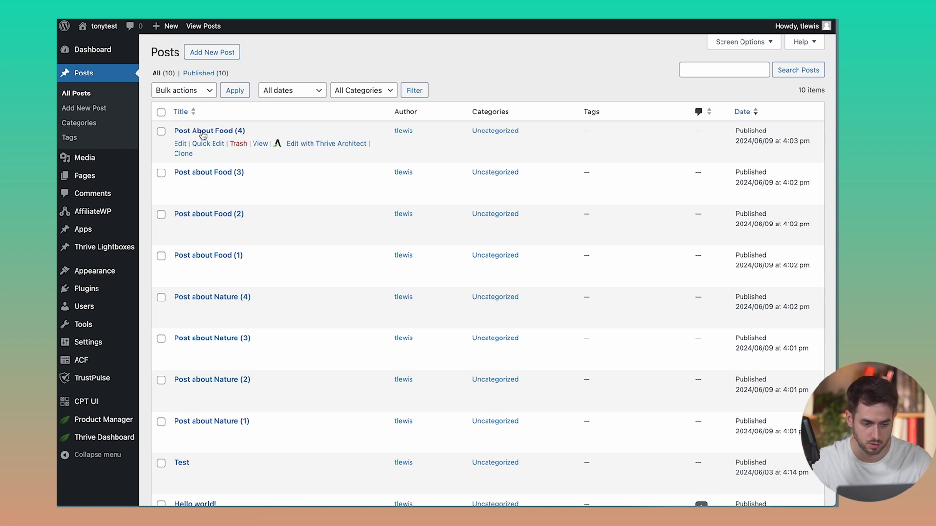
pyautogui.click(210, 144)
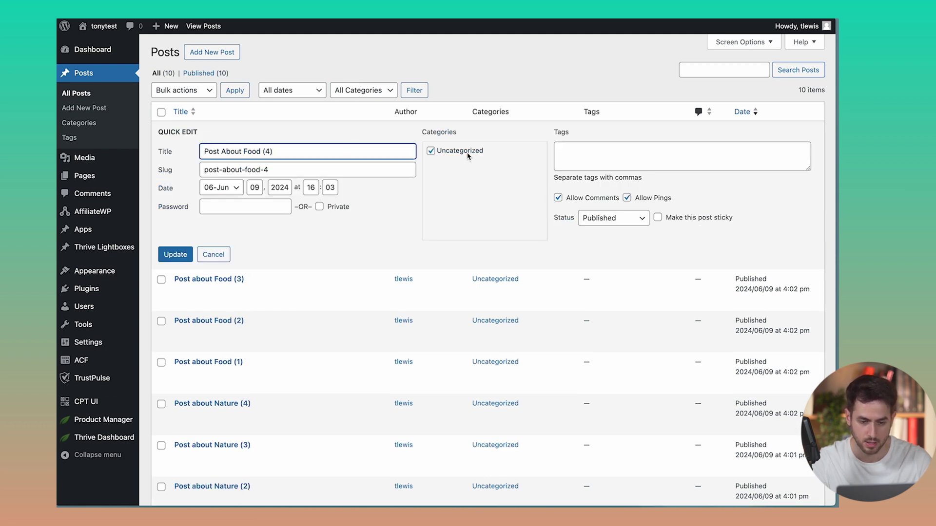
pyautogui.click(214, 254)
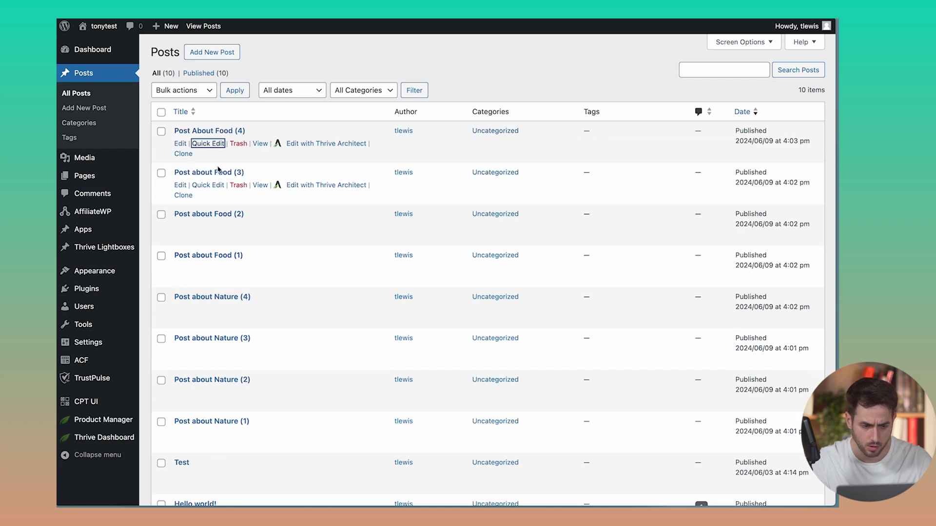
pyautogui.click(180, 143)
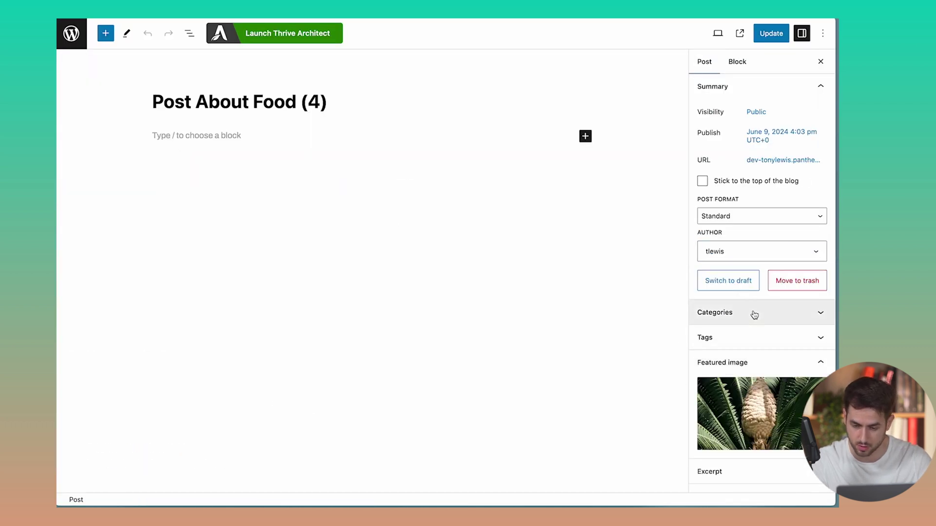
# Create a Food category for the post, remove Uncategorized, and update it
pyautogui.click(754, 314)
pyautogui.click(749, 355)
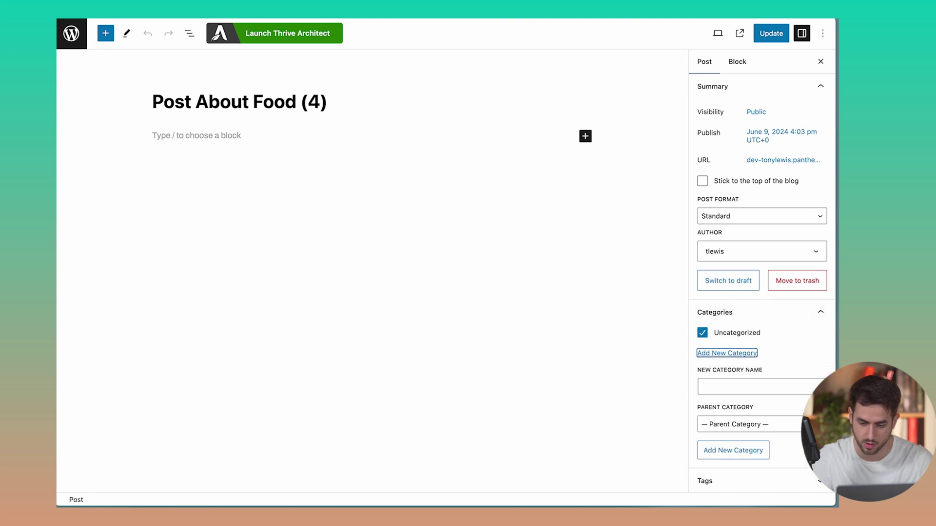
pyautogui.click(716, 389)
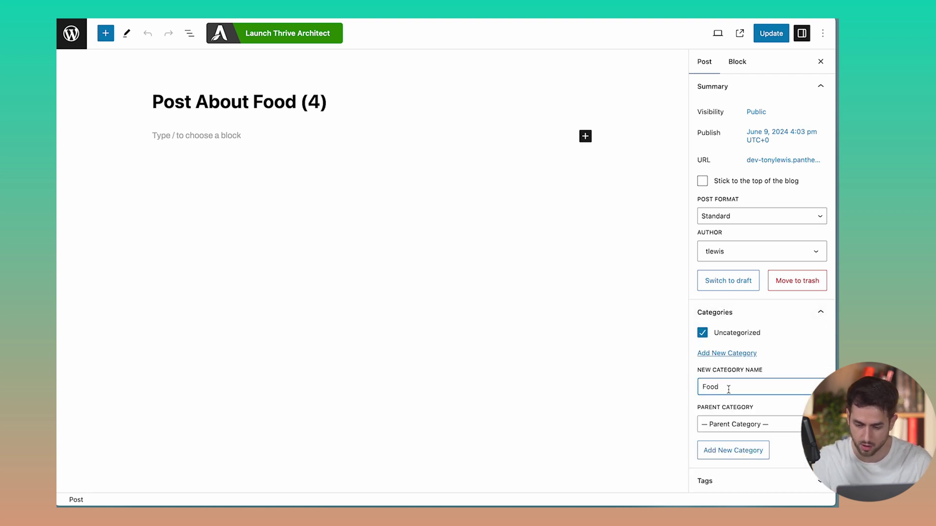
pyautogui.scroll(-1, 779, 392)
pyautogui.click(734, 411)
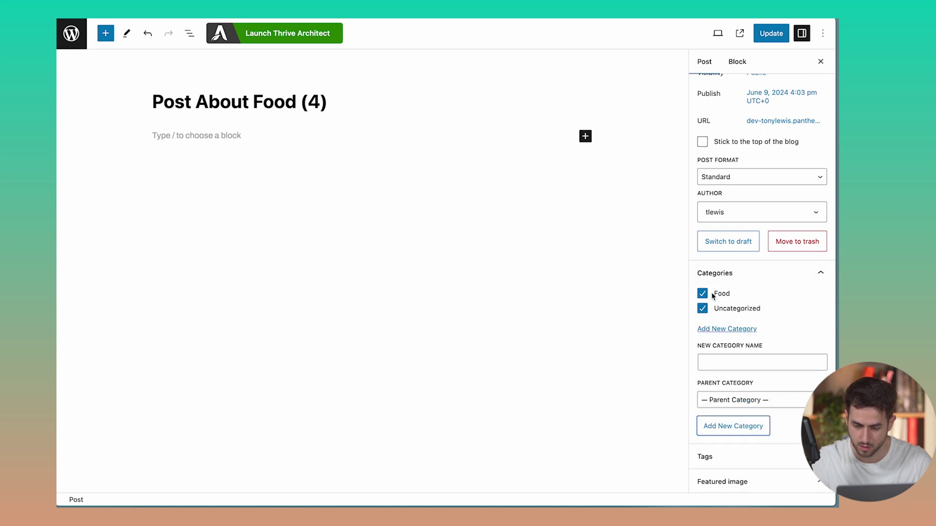
pyautogui.click(702, 308)
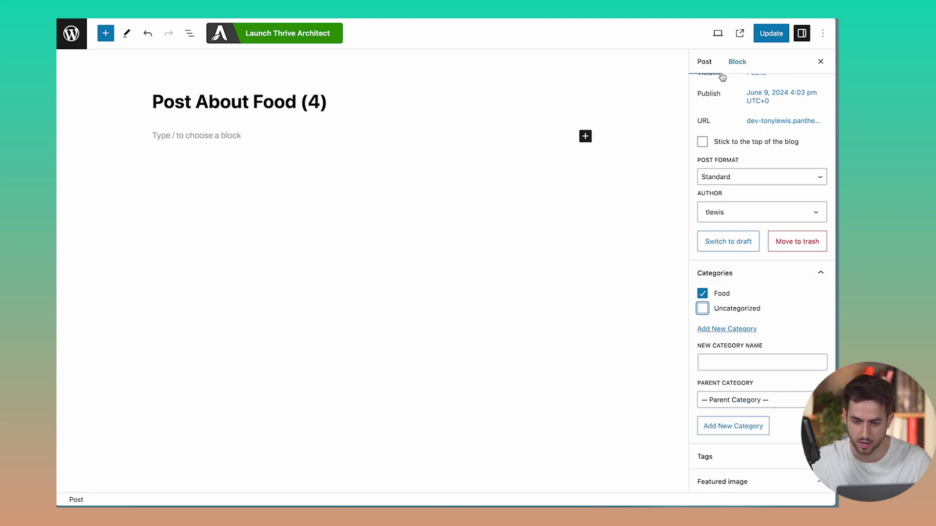
pyautogui.click(767, 28)
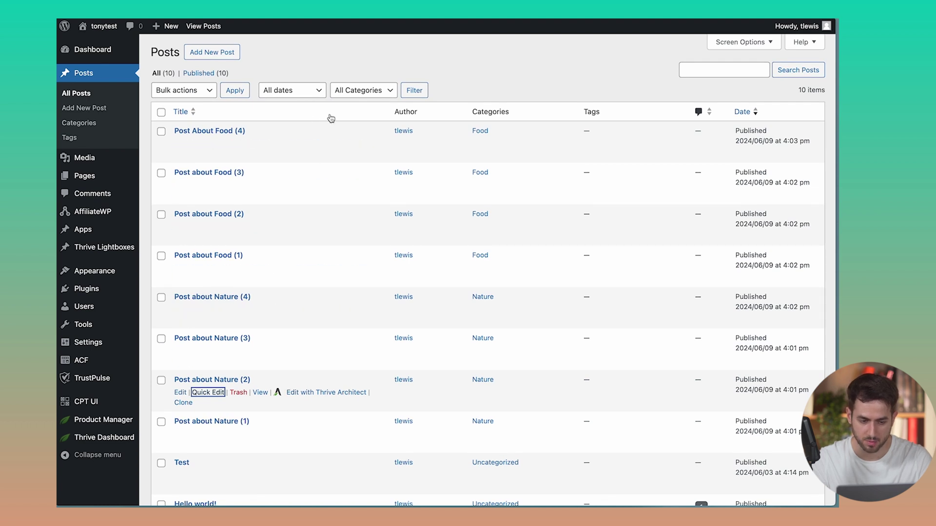
# Tag Post about Food (3) as featured via Quick Edit
pyautogui.moveTo(360, 145)
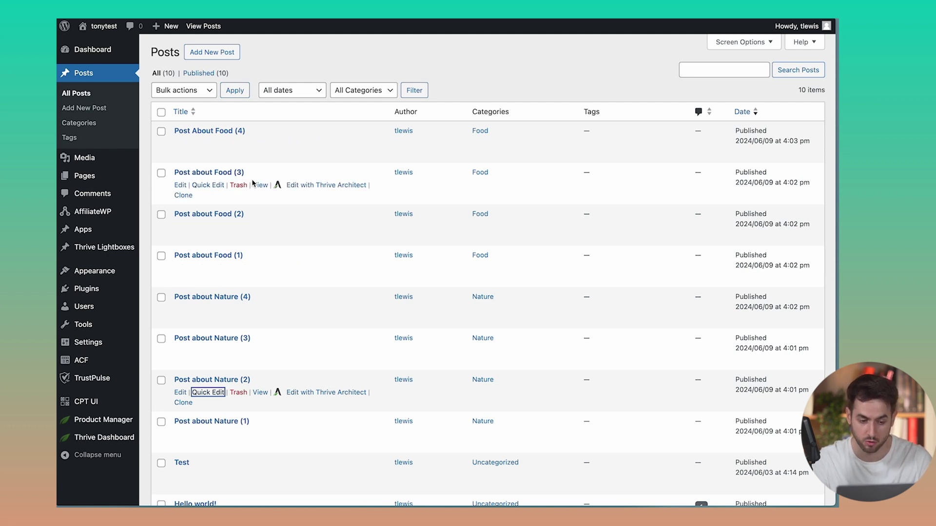
pyautogui.click(209, 185)
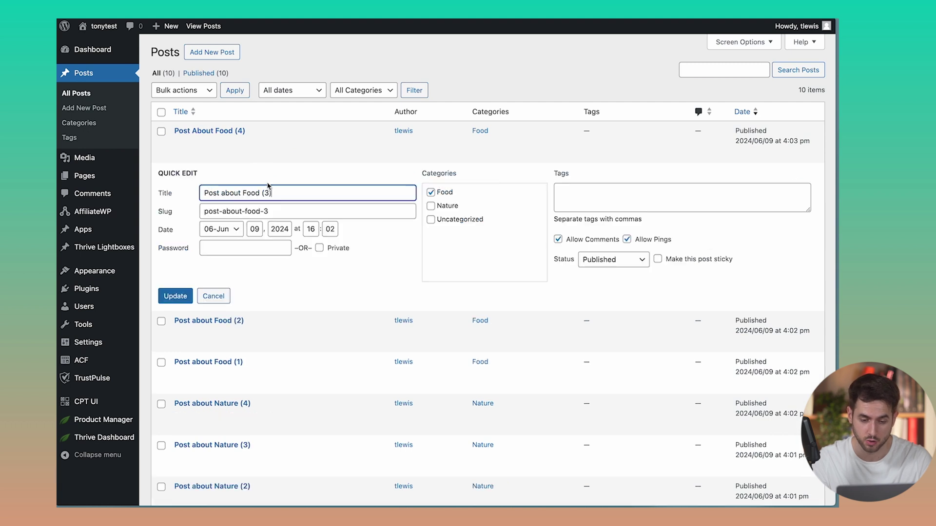
pyautogui.click(595, 196)
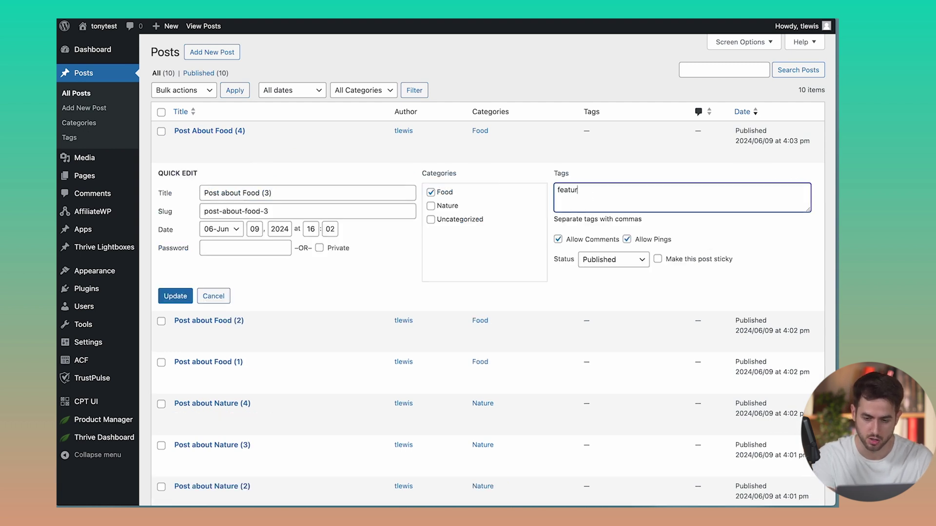
pyautogui.click(175, 296)
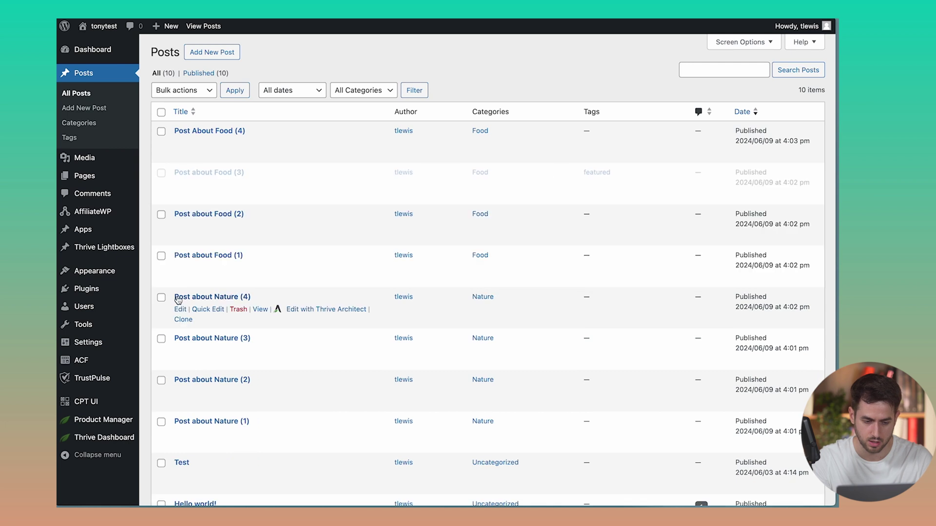
# Add the featured tag to Post about Nature (4)
pyautogui.scroll(-2, 301, 292)
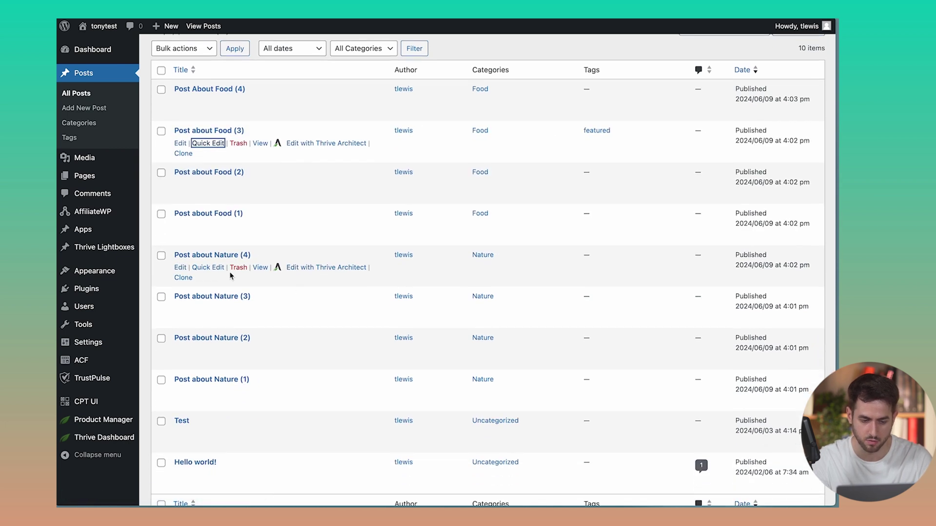
pyautogui.click(209, 268)
pyautogui.click(625, 279)
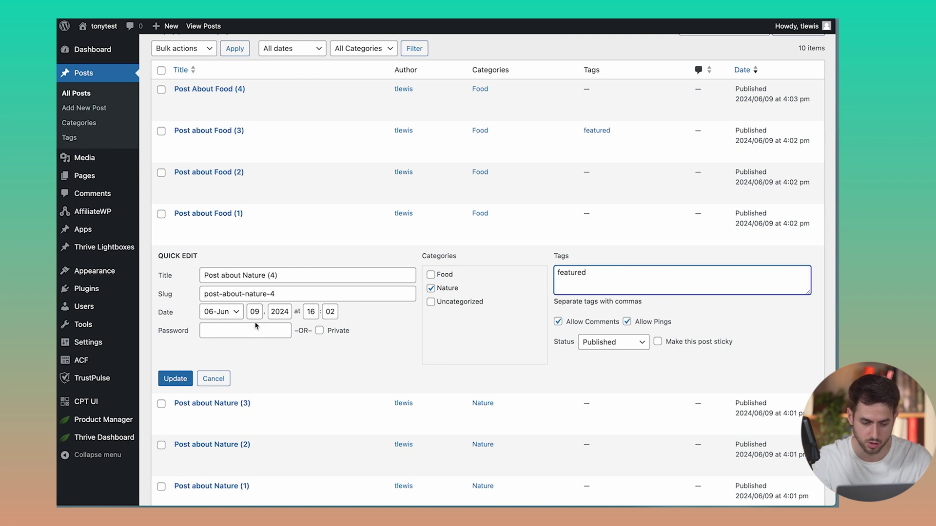
pyautogui.write('featured')
pyautogui.press('Down')
pyautogui.press('Return')
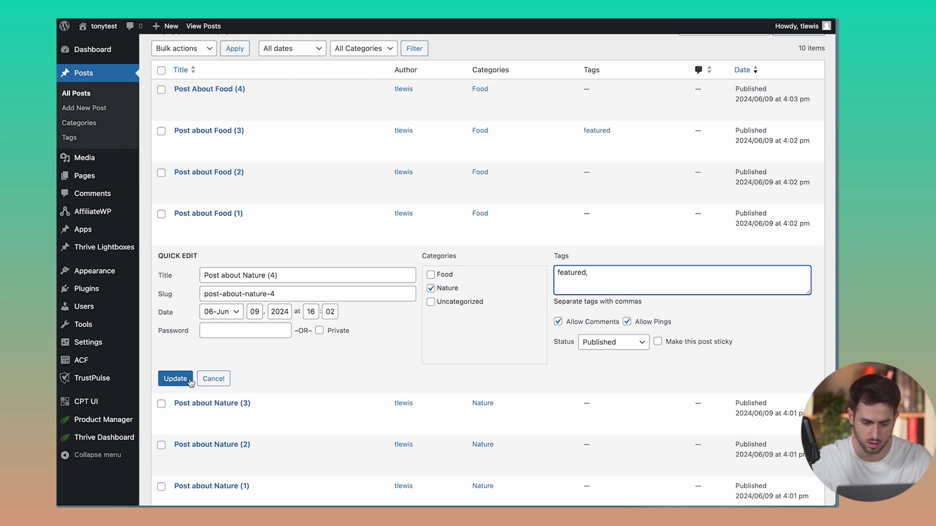
pyautogui.click(183, 383)
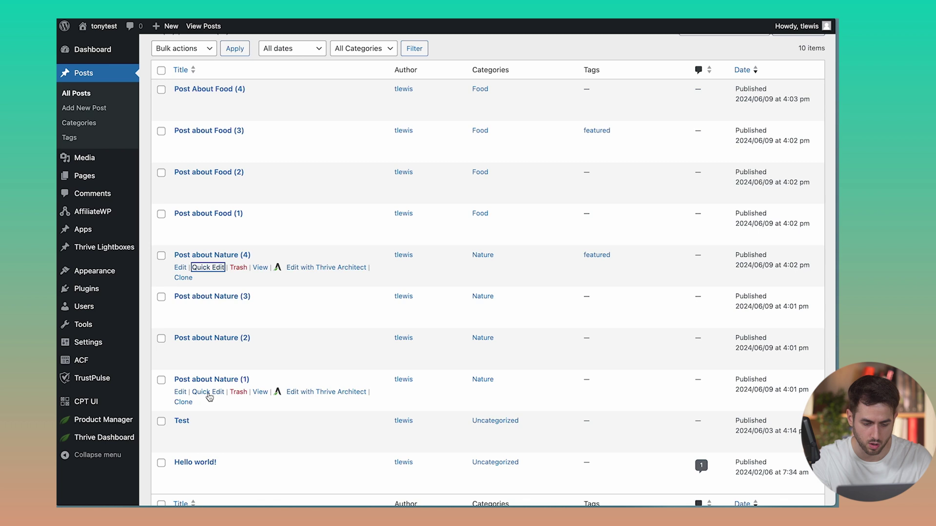
# Add the featured tag to Post about Nature (1)
pyautogui.click(209, 392)
pyautogui.click(604, 400)
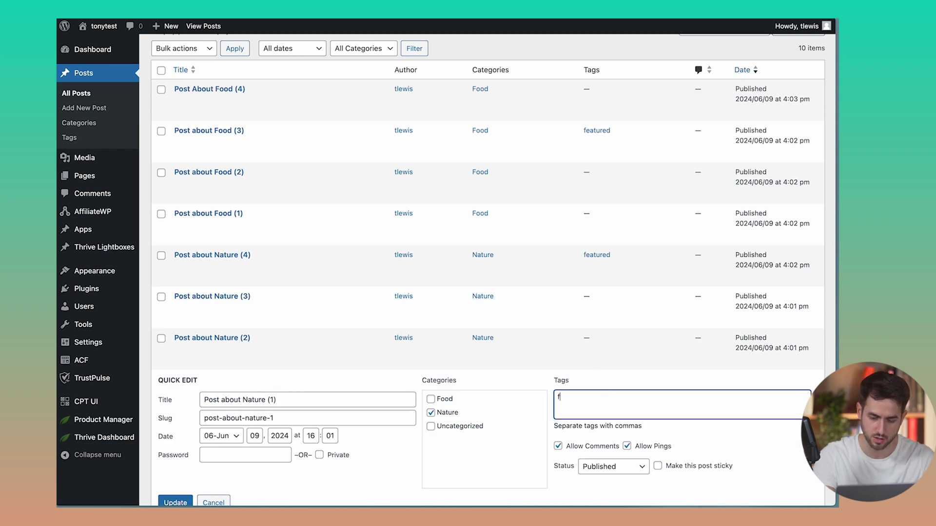
pyautogui.write('featured,')
pyautogui.scroll(-3, 574, 268)
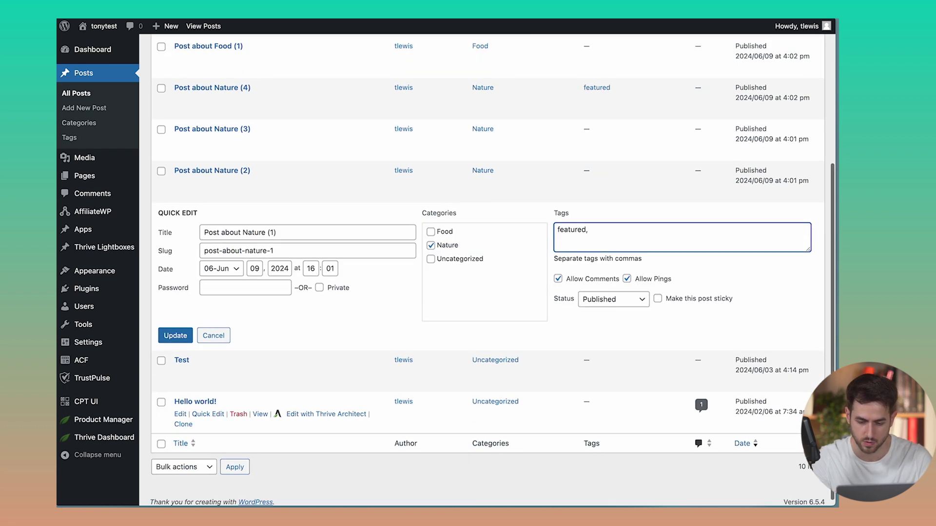
pyautogui.click(174, 335)
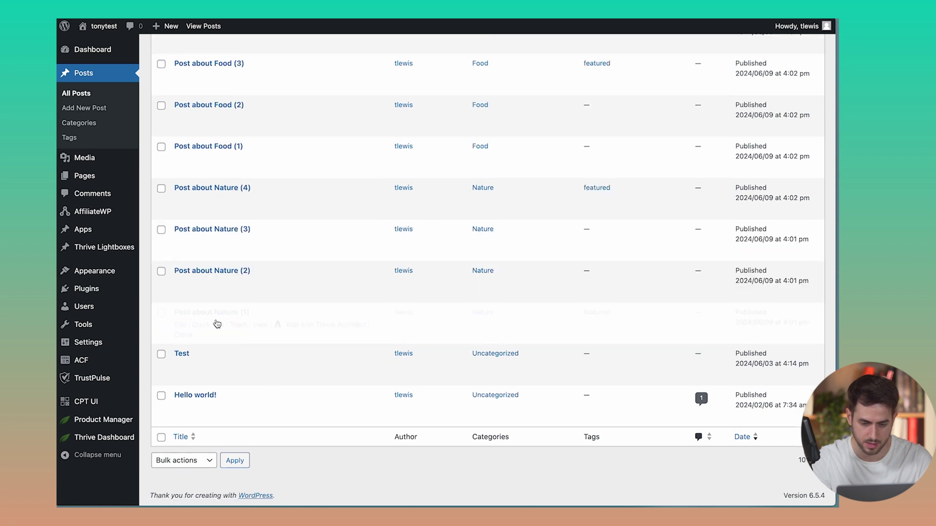
pyautogui.scroll(5, 351, 244)
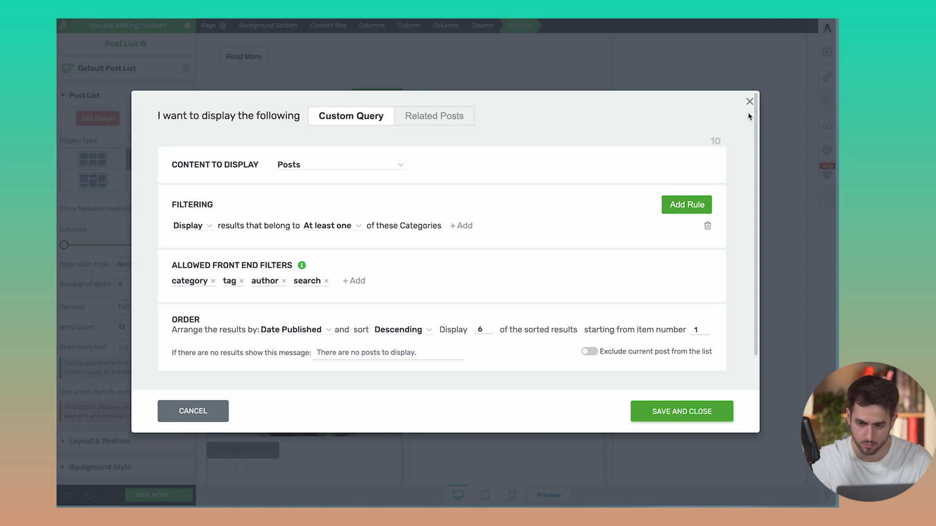
# Save and close the Custom Query dialog, then save the page work so far
pyautogui.click(688, 414)
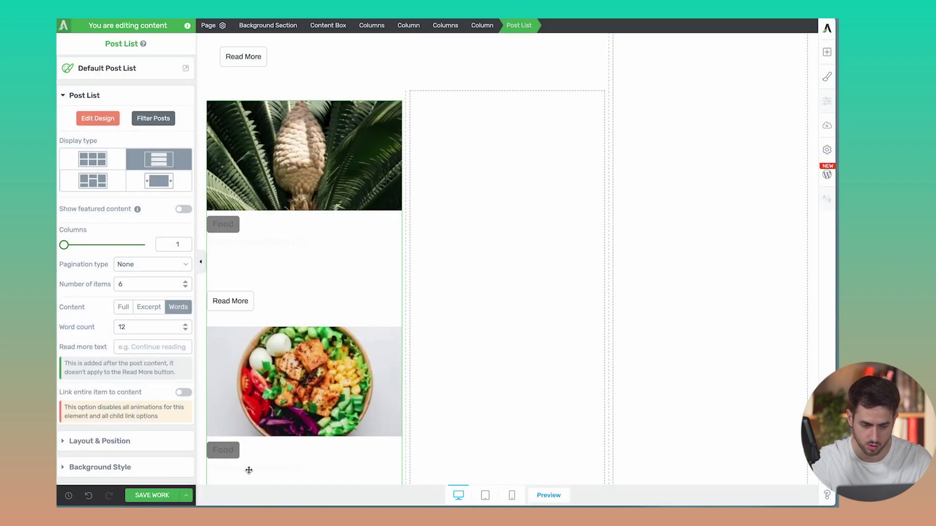
pyautogui.click(140, 498)
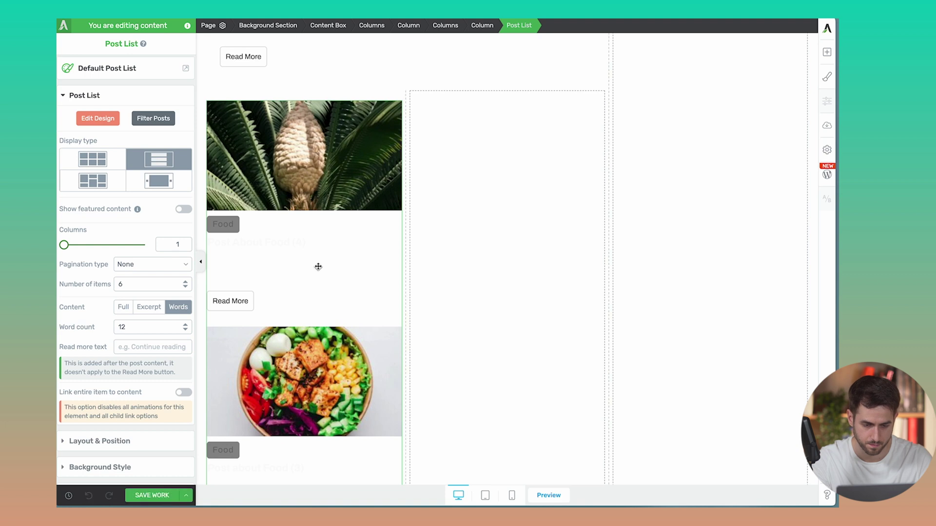
pyautogui.click(346, 208)
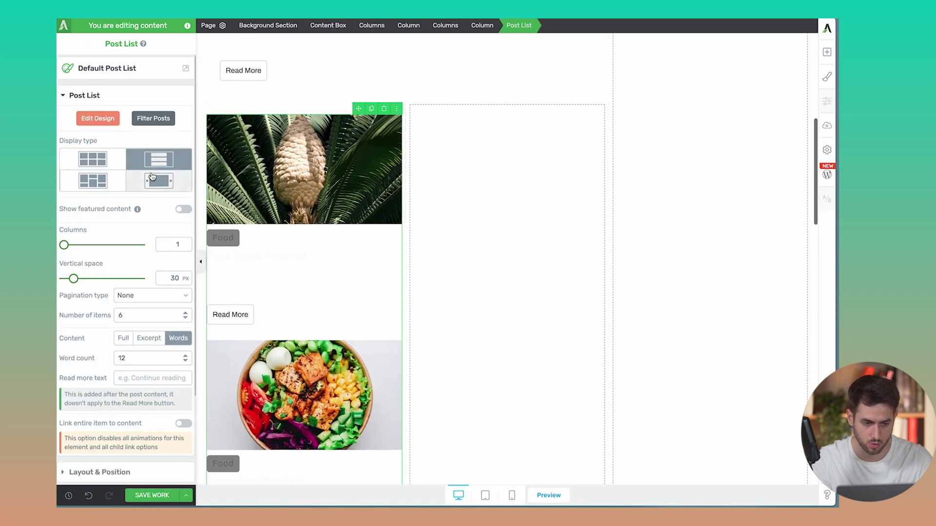
# Add a Categories rule so the left post list shows only Nature posts
pyautogui.click(153, 119)
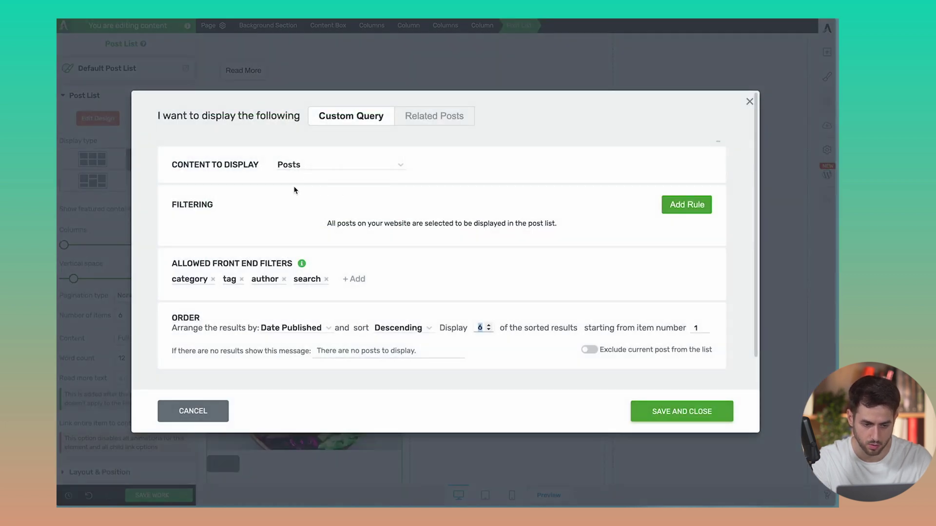
pyautogui.click(673, 204)
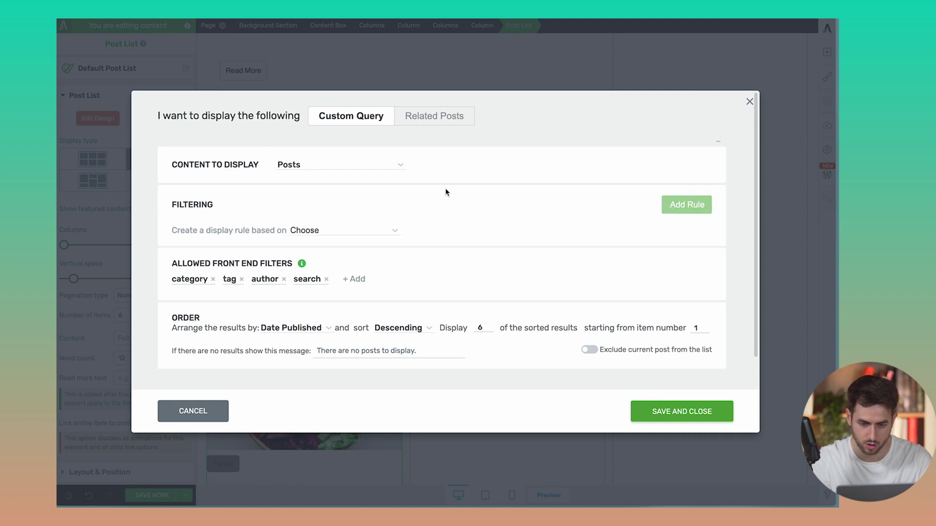
pyautogui.click(344, 231)
pyautogui.click(338, 250)
pyautogui.click(471, 223)
pyautogui.click(512, 273)
pyautogui.click(685, 420)
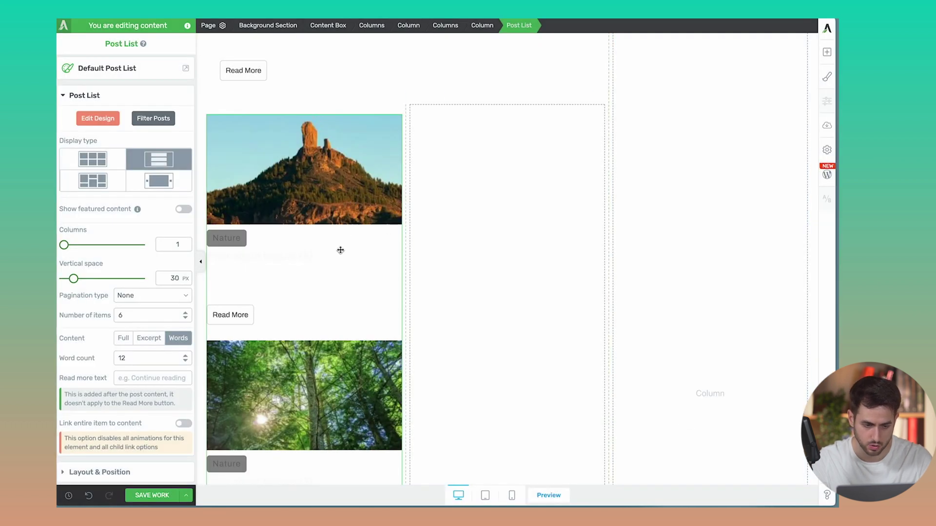
# Color the post list titles with the dark theme swatch
pyautogui.doubleClick(337, 250)
pyautogui.click(271, 264)
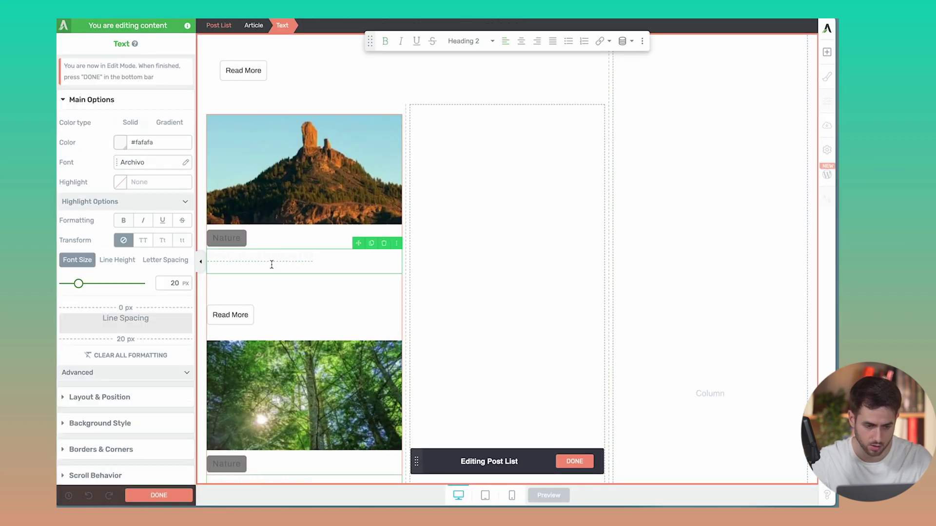
pyautogui.click(120, 142)
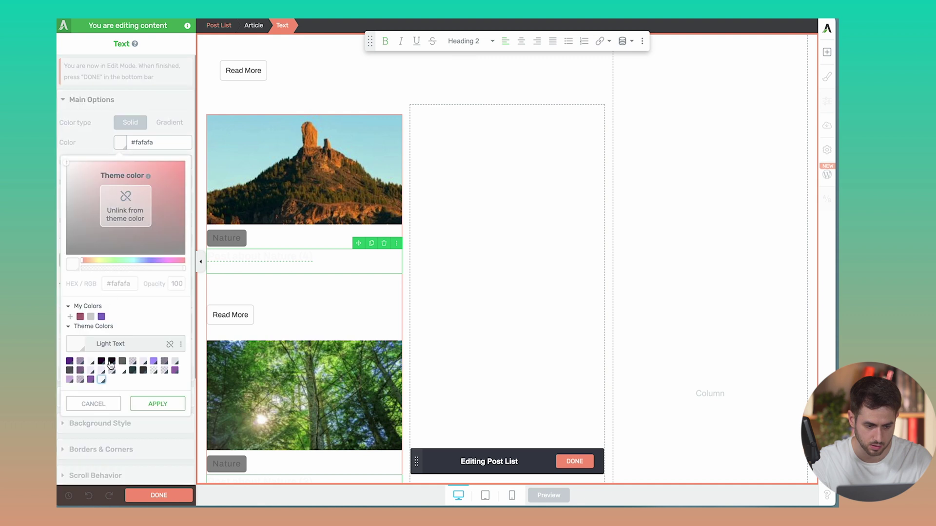
pyautogui.click(112, 362)
pyautogui.click(161, 404)
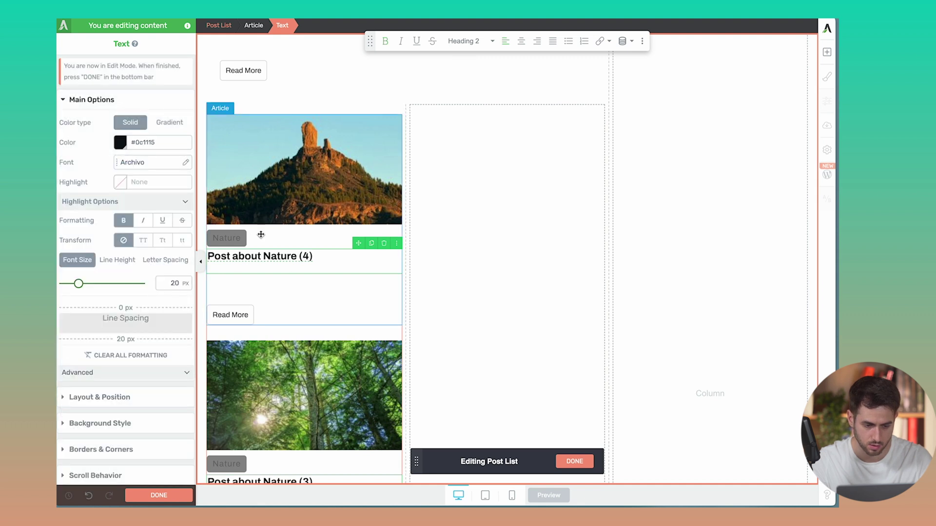
# Make the Nature category label text white
pyautogui.click(227, 238)
pyautogui.click(120, 173)
pyautogui.moveTo(90, 247); pyautogui.dragTo(67, 192)
pyautogui.click(162, 411)
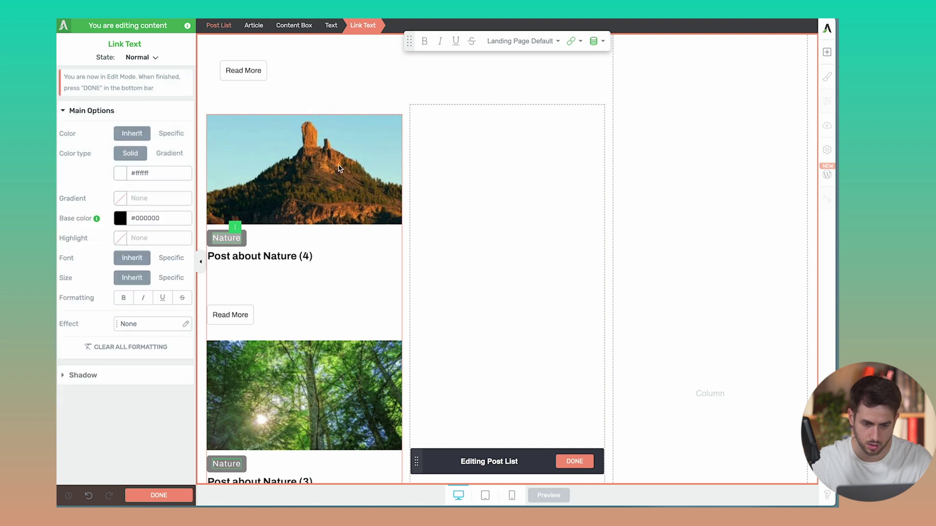
# Duplicate the Nature post list and move the copy into the empty right column
pyautogui.click(577, 462)
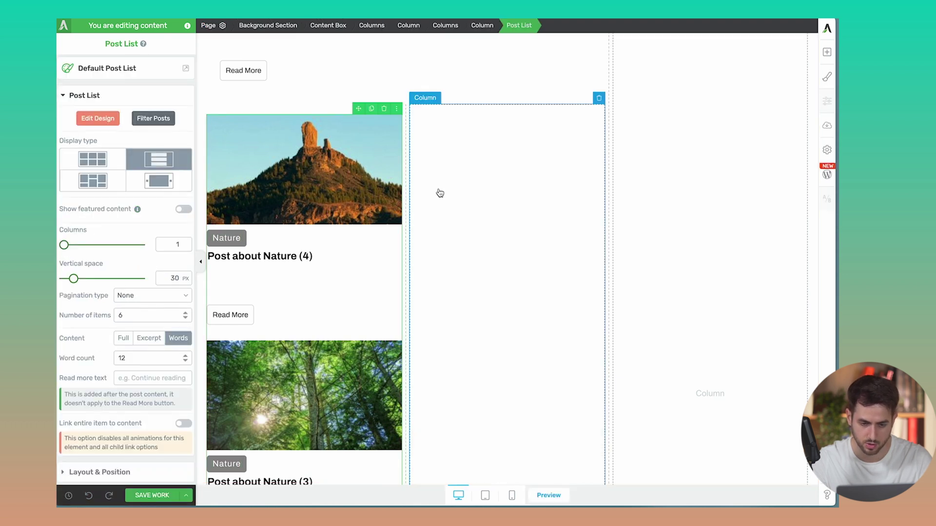
pyautogui.click(371, 111)
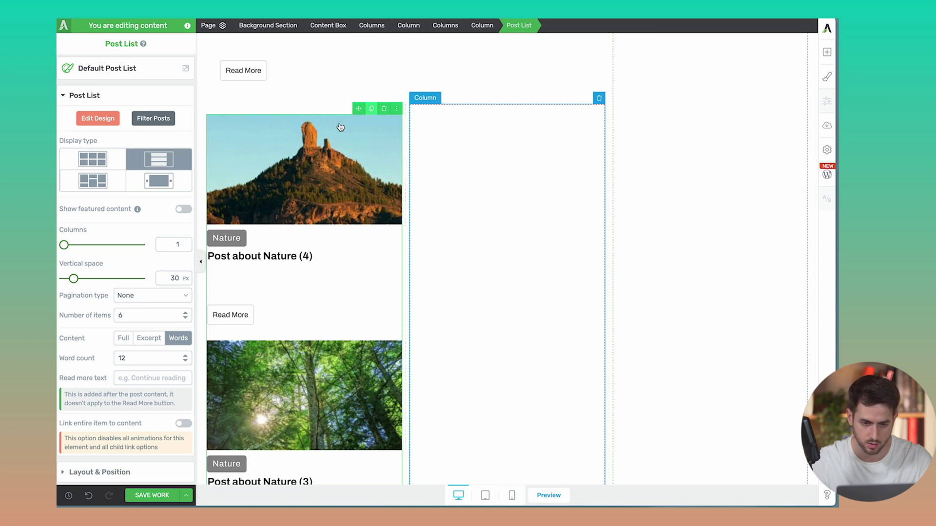
pyautogui.scroll(-10, 340, 127)
pyautogui.scroll(10, 340, 125)
pyautogui.scroll(-3, 339, 125)
pyautogui.scroll(5, 339, 123)
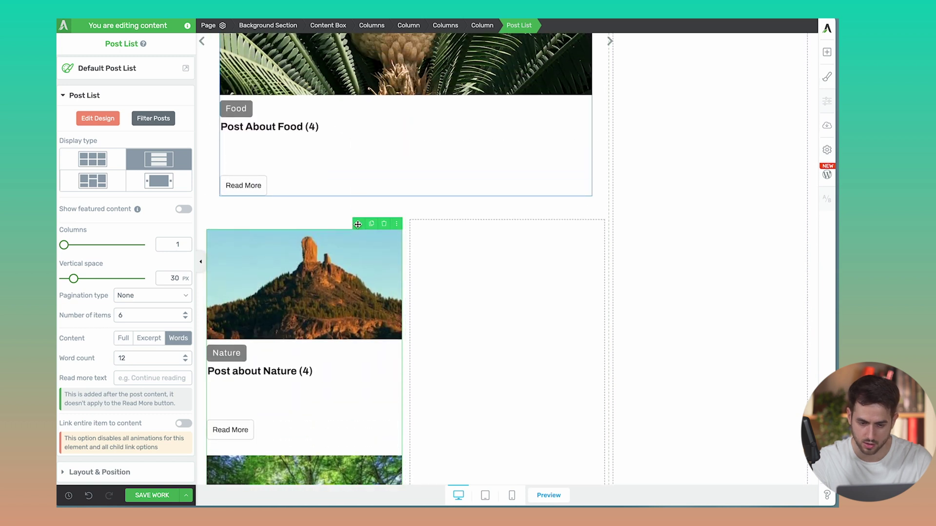
pyautogui.moveTo(359, 224); pyautogui.dragTo(476, 297)
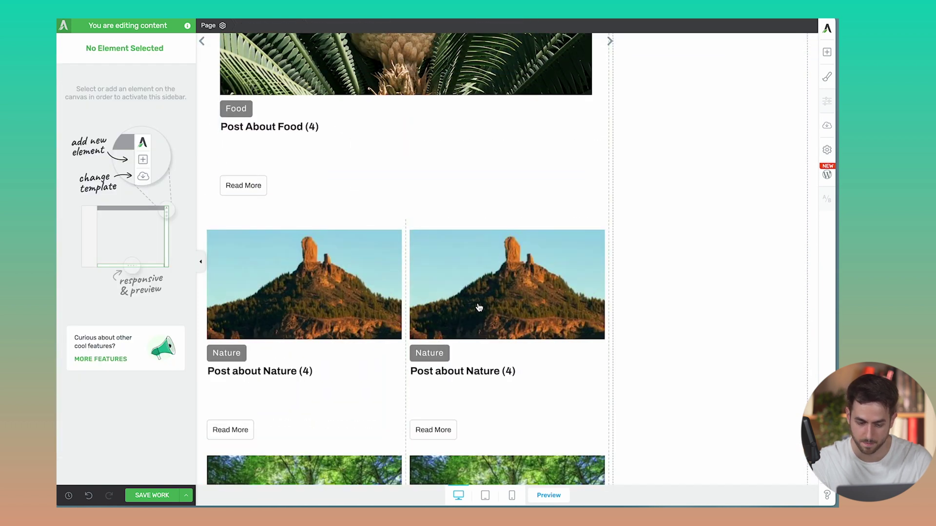
pyautogui.scroll(-3, 479, 307)
pyautogui.scroll(2, 487, 273)
# Change the right list's category filter from Nature to Food
pyautogui.click(504, 228)
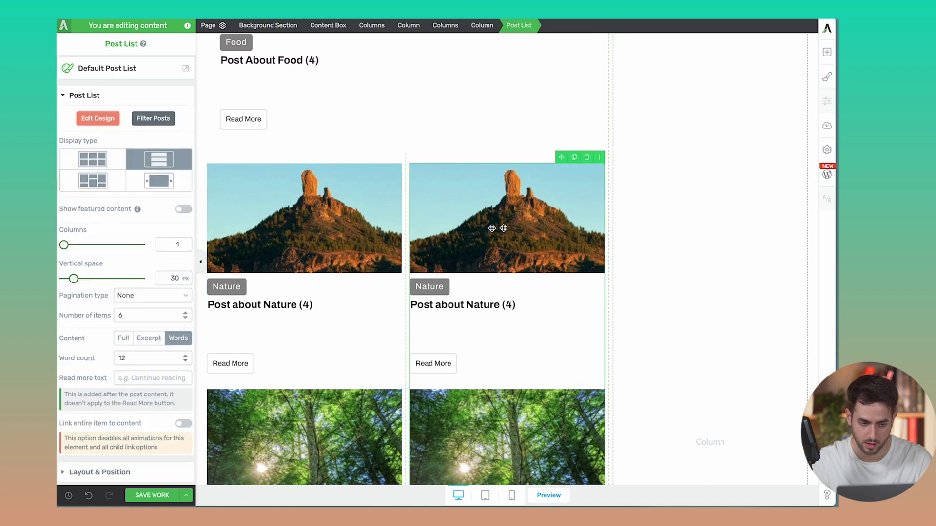
pyautogui.click(153, 118)
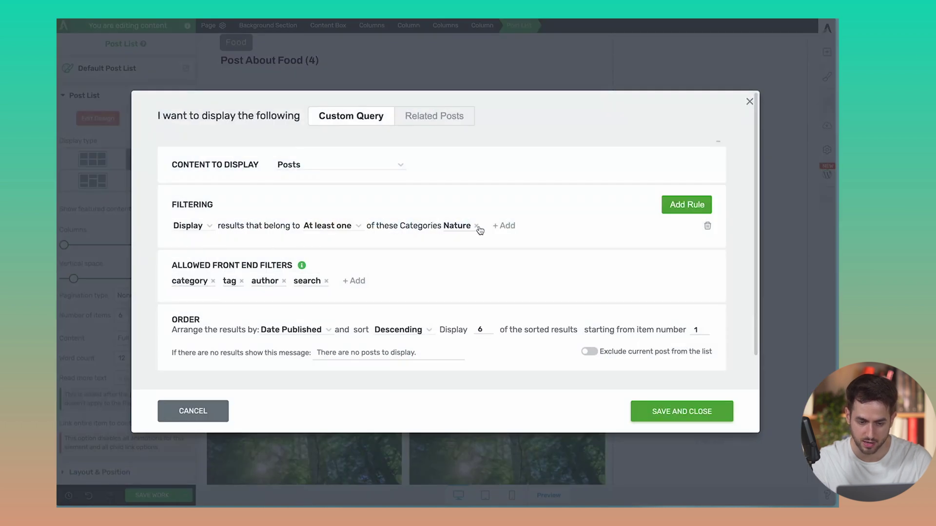
pyautogui.click(477, 227)
pyautogui.click(463, 226)
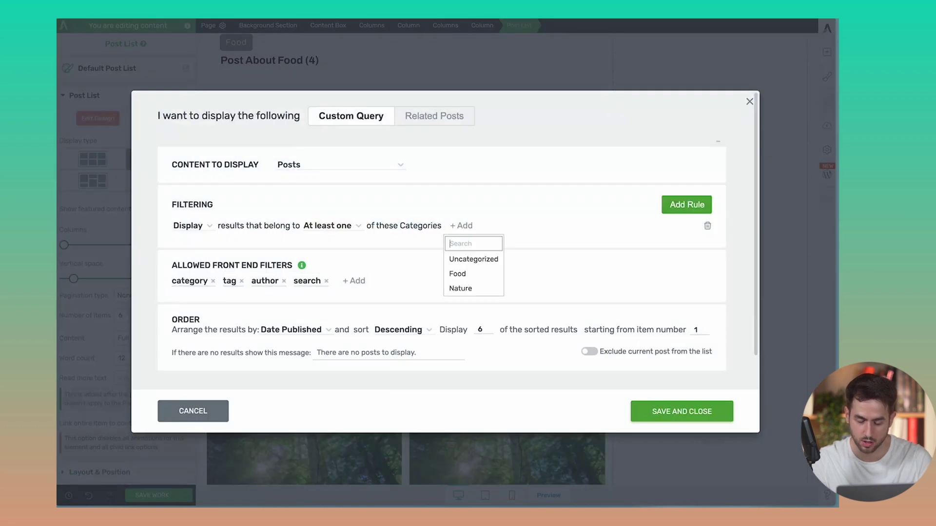
pyautogui.click(476, 275)
pyautogui.click(721, 411)
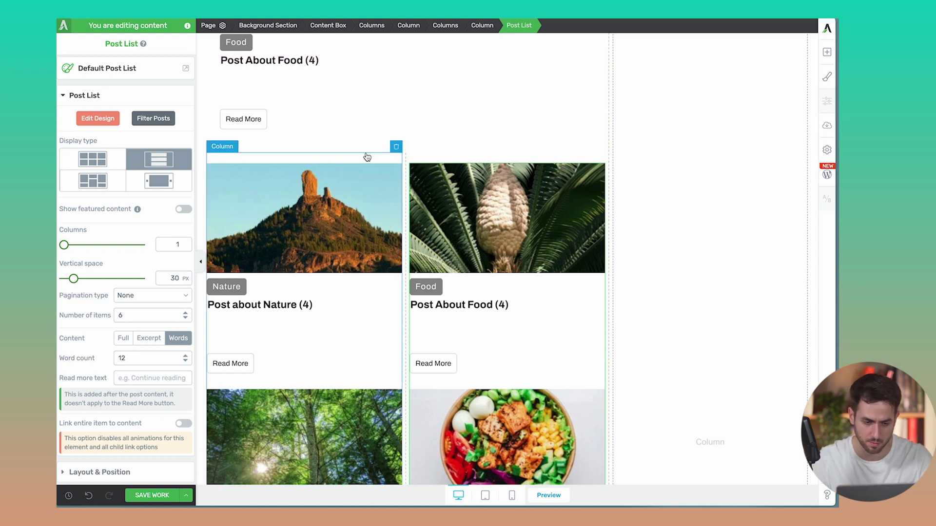
# Set the Columns element's gutter width to 45 px, up from 15
pyautogui.click(367, 157)
pyautogui.click(445, 25)
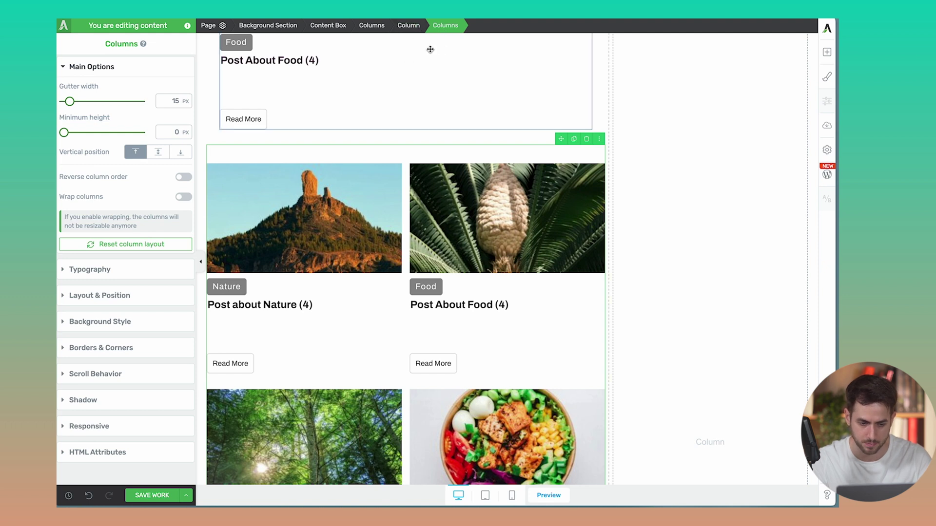
pyautogui.doubleClick(170, 103)
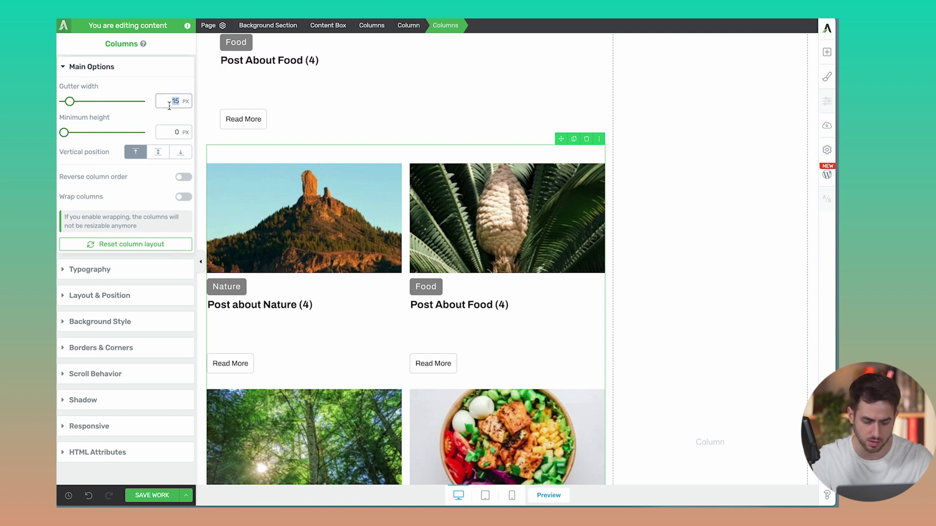
pyautogui.write('45')
pyautogui.scroll(-6, 391, 248)
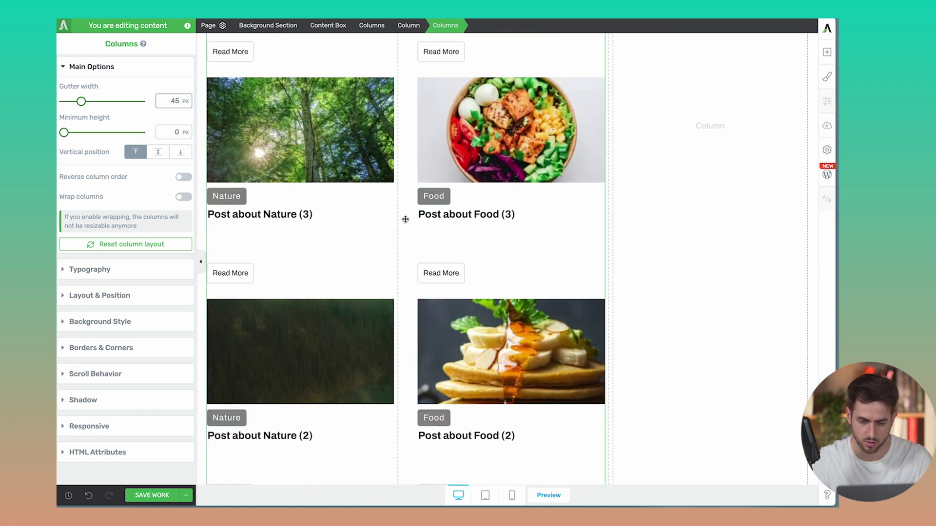
pyautogui.scroll(8, 404, 204)
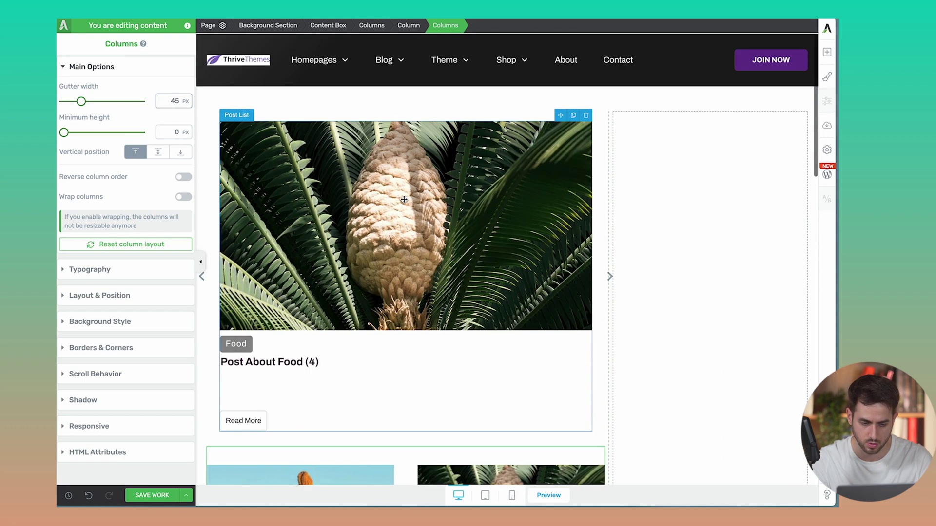
pyautogui.scroll(-3, 404, 200)
pyautogui.click(201, 261)
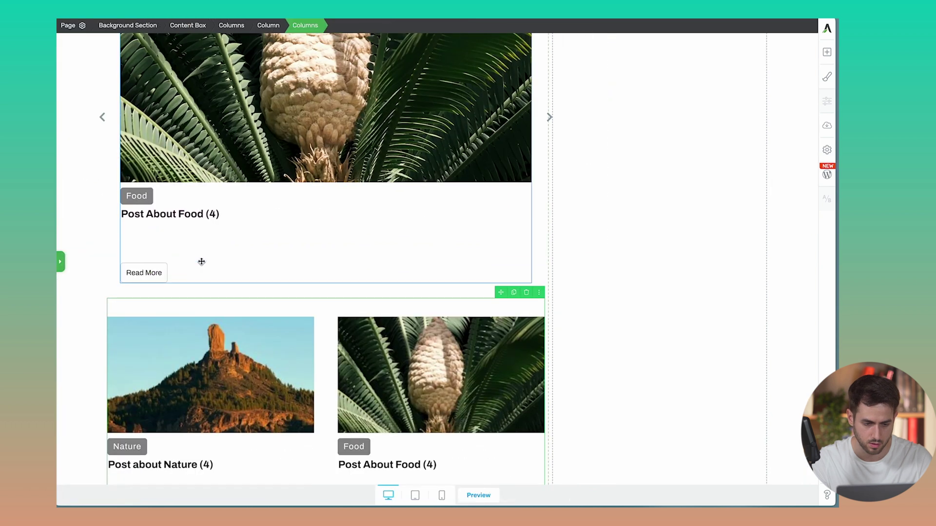
pyautogui.scroll(4, 99, 261)
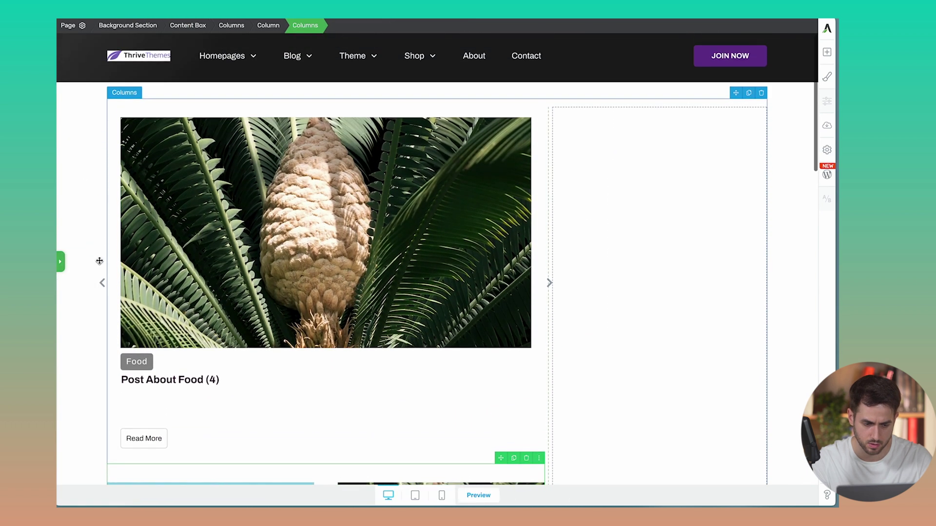
# Give the top carousel dots instead of arrows and autoplay at speed 2, then save
pyautogui.click(60, 260)
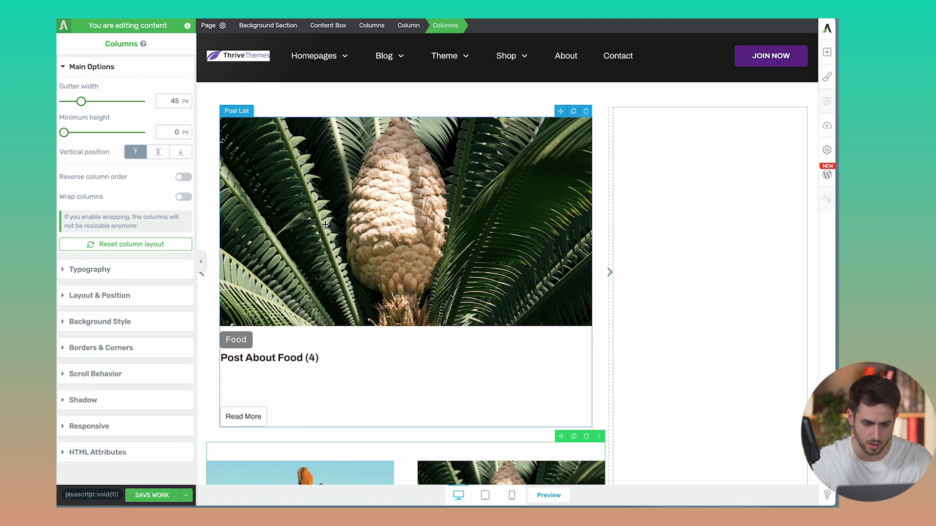
pyautogui.click(325, 224)
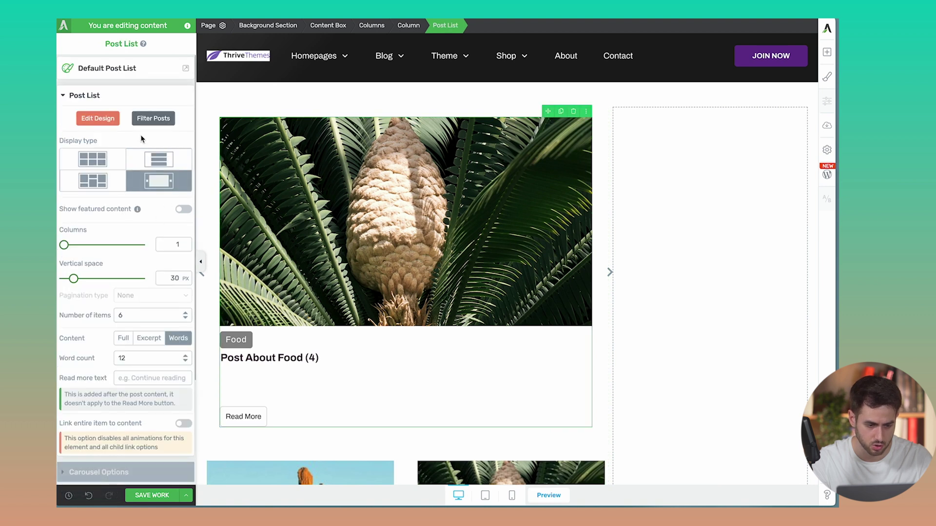
pyautogui.scroll(-1, 126, 205)
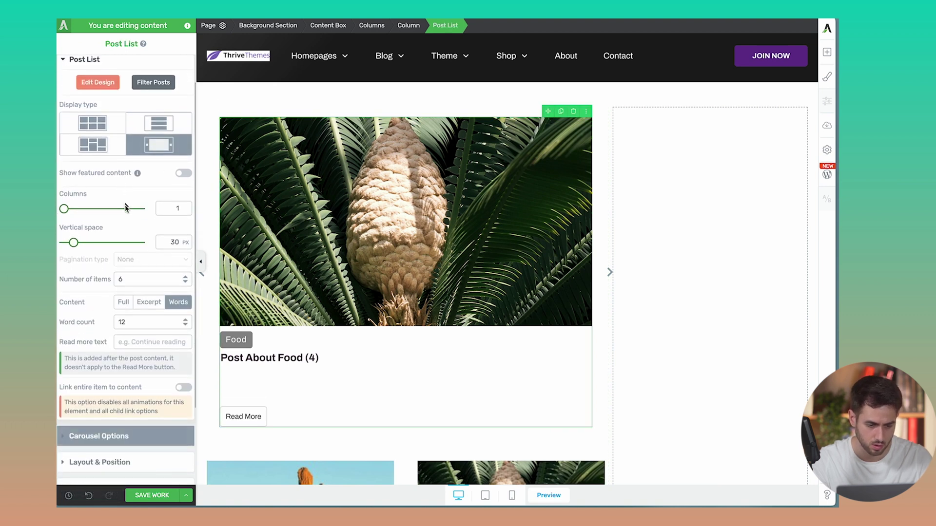
pyautogui.click(131, 436)
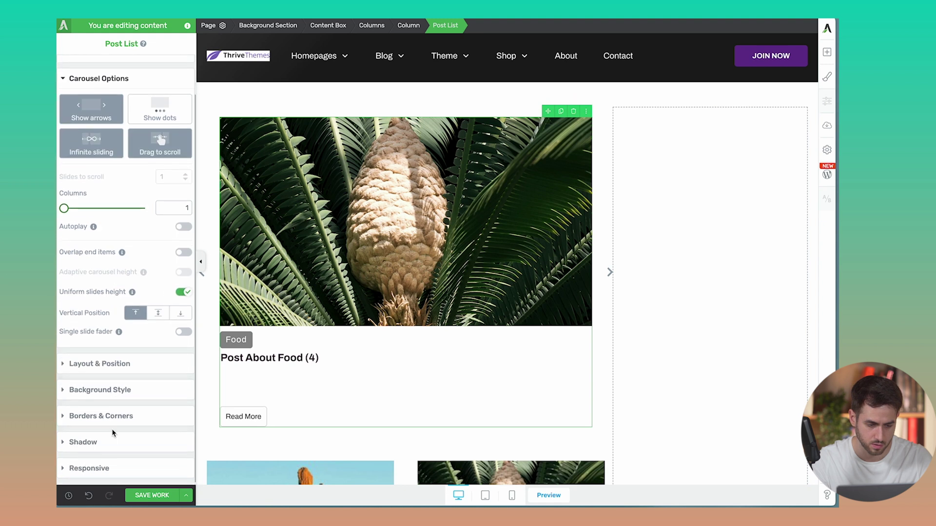
pyautogui.click(104, 120)
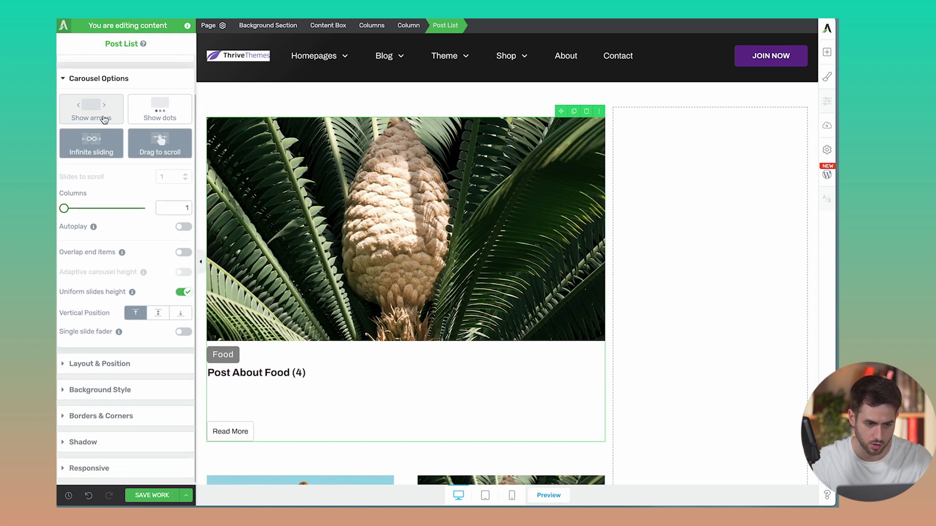
pyautogui.click(157, 116)
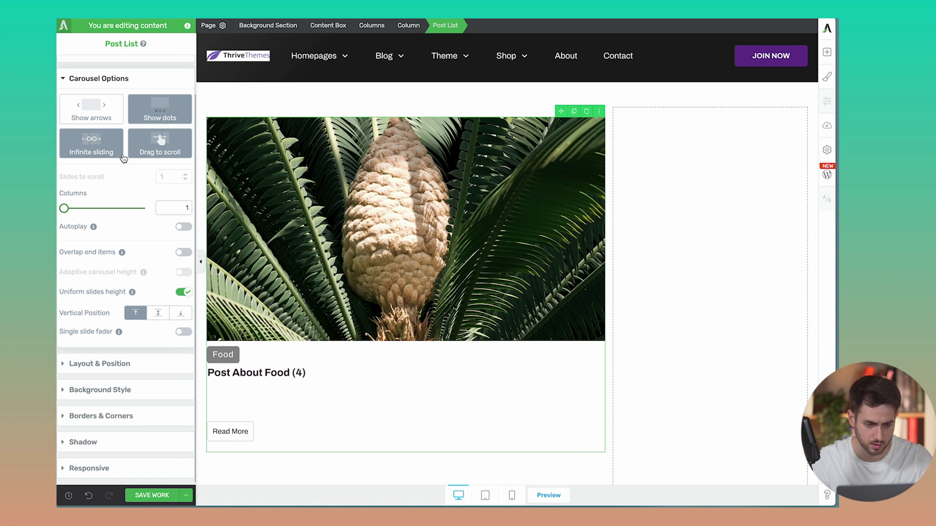
pyautogui.click(183, 227)
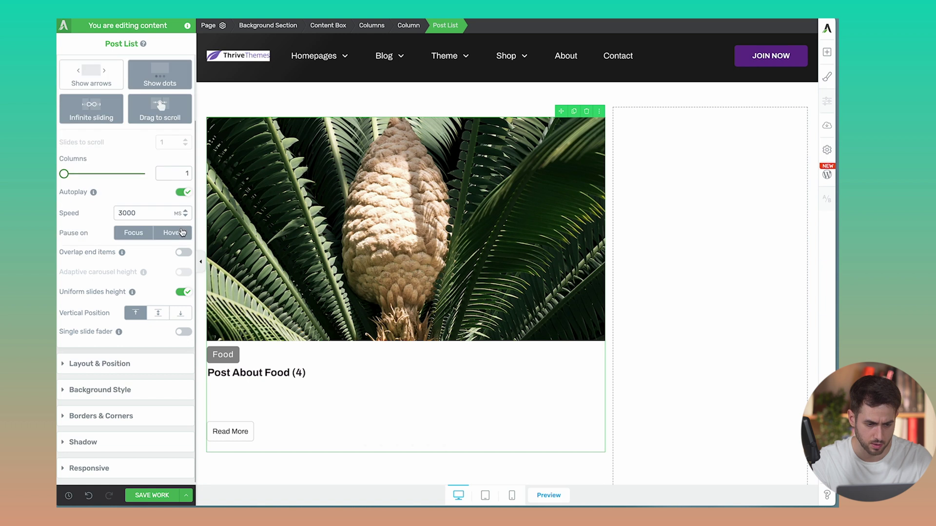
pyautogui.click(129, 213)
pyautogui.hotkey('ctrl', 'a')
pyautogui.write('2')
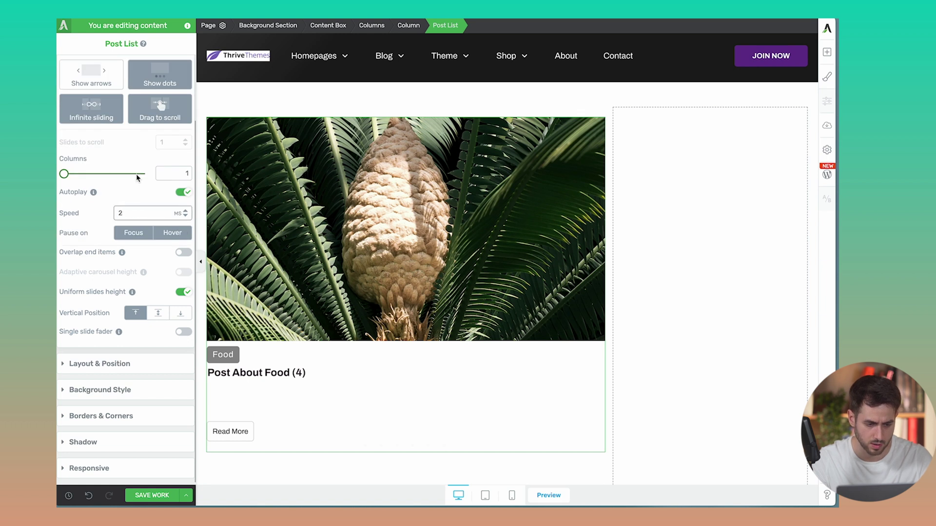
pyautogui.click(136, 194)
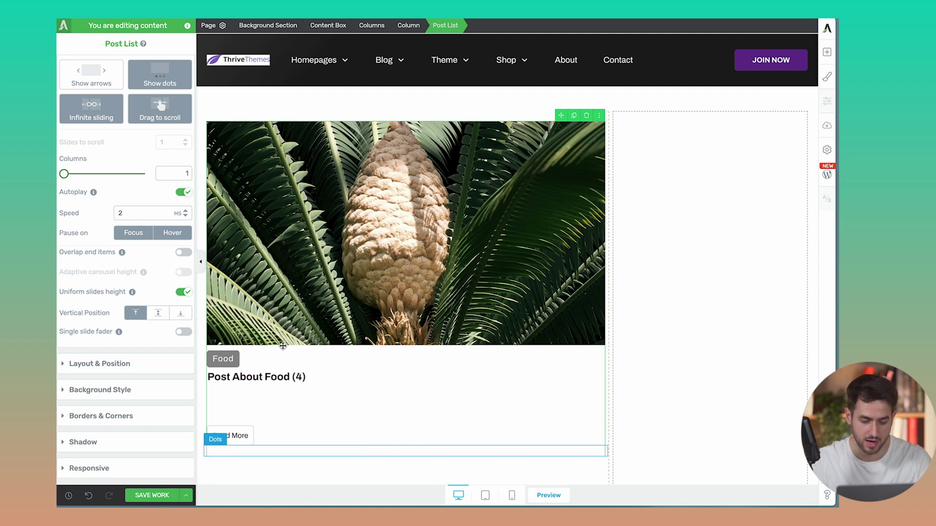
pyautogui.click(170, 495)
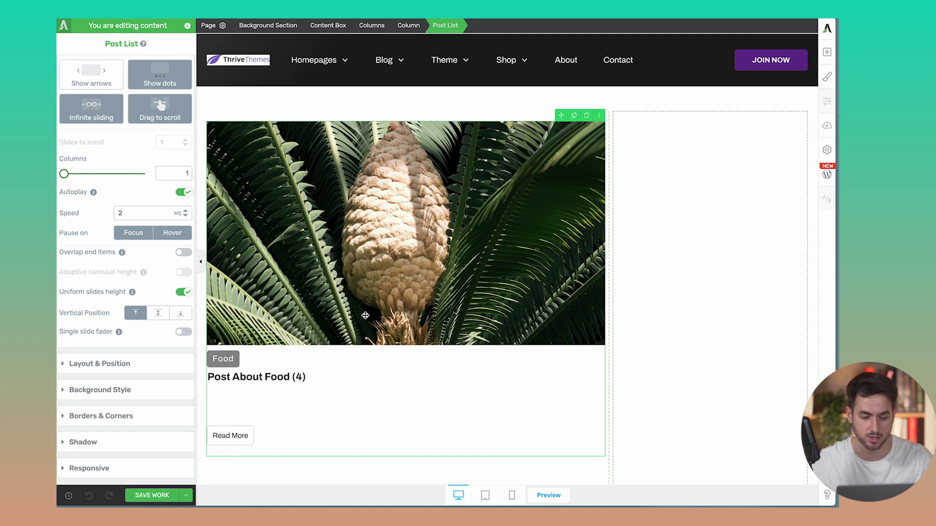
pyautogui.scroll(3, 142, 157)
# Add a Tags rule limiting the carousel to 'featured' posts, then save the page
pyautogui.click(105, 98)
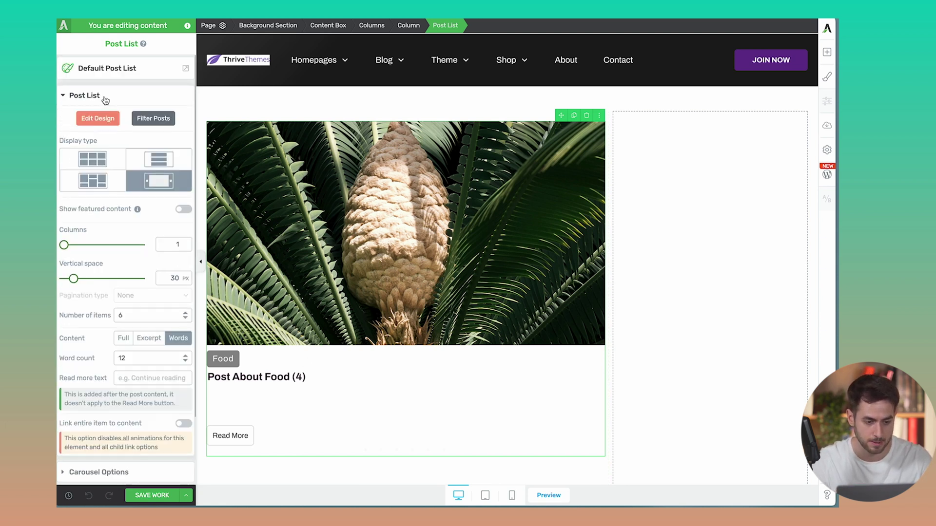
pyautogui.click(161, 120)
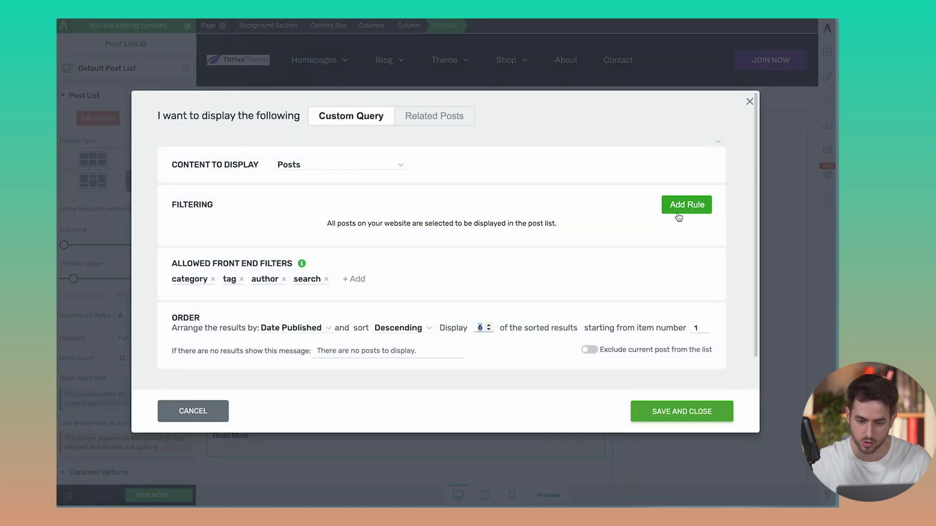
pyautogui.click(684, 206)
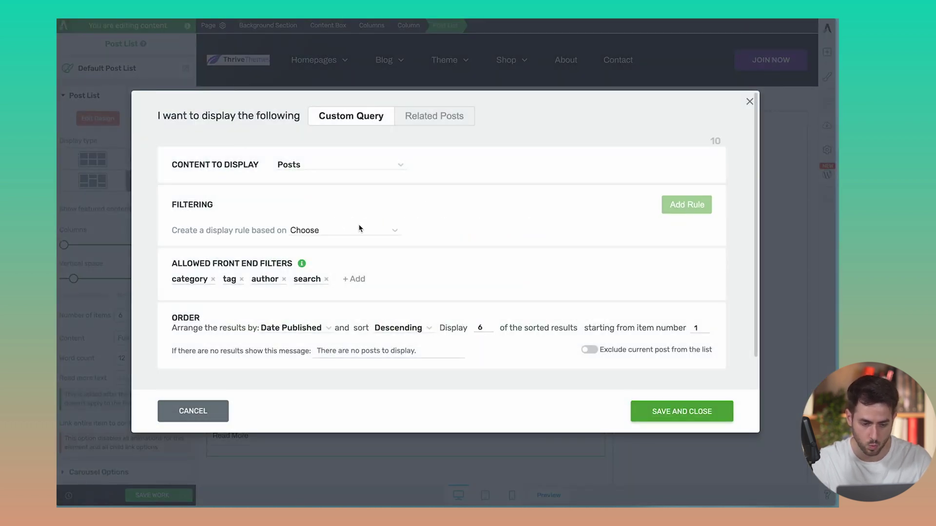
pyautogui.click(336, 232)
pyautogui.click(318, 272)
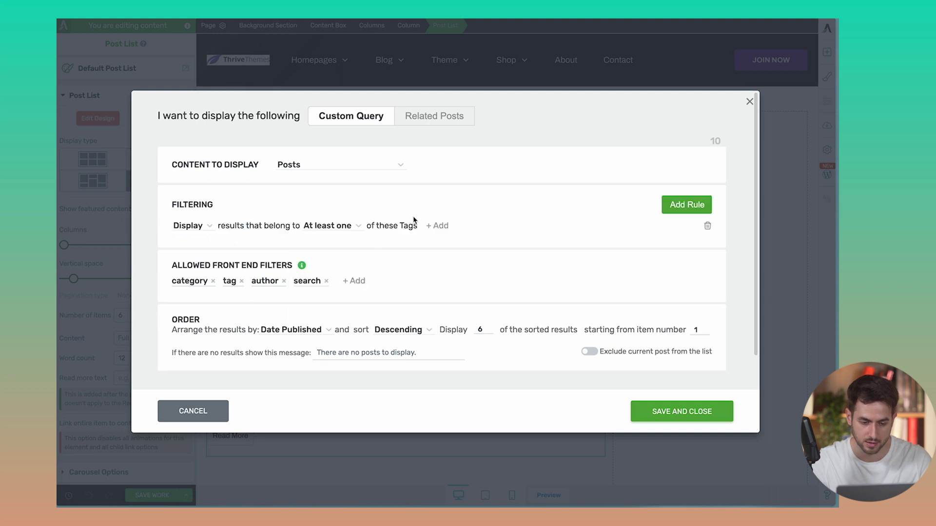
pyautogui.click(437, 226)
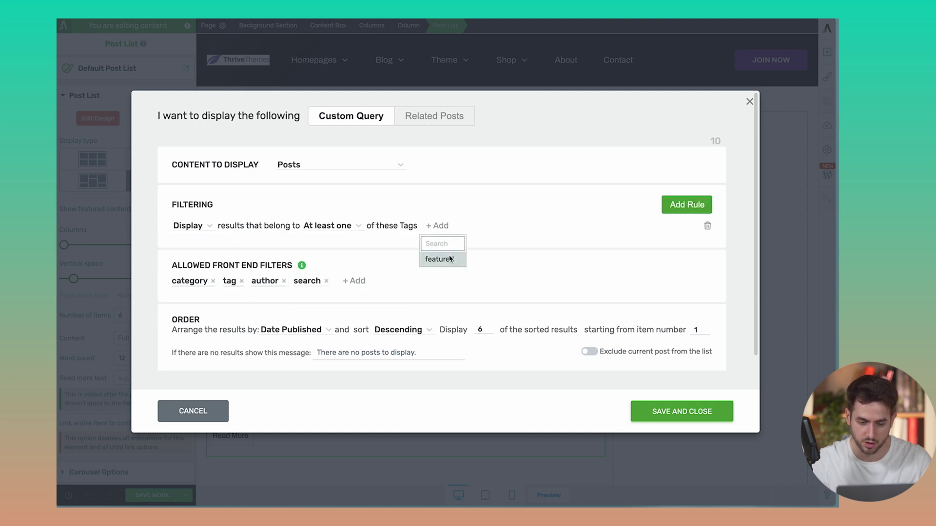
pyautogui.click(449, 258)
pyautogui.click(670, 416)
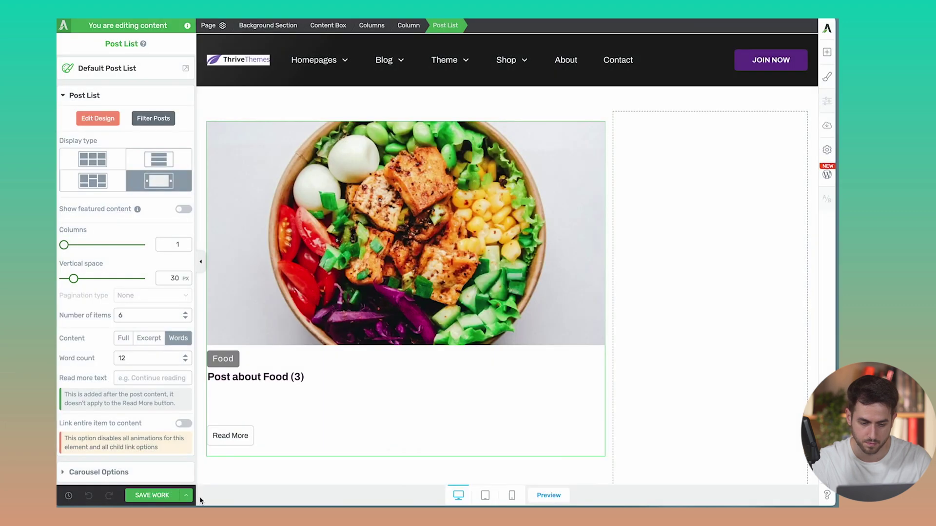
pyautogui.click(174, 496)
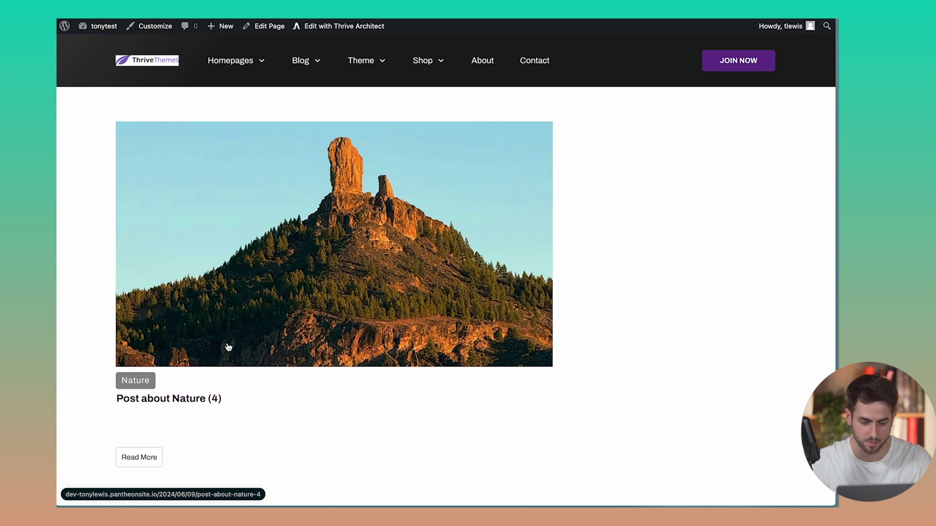
pyautogui.scroll(-2, 310, 274)
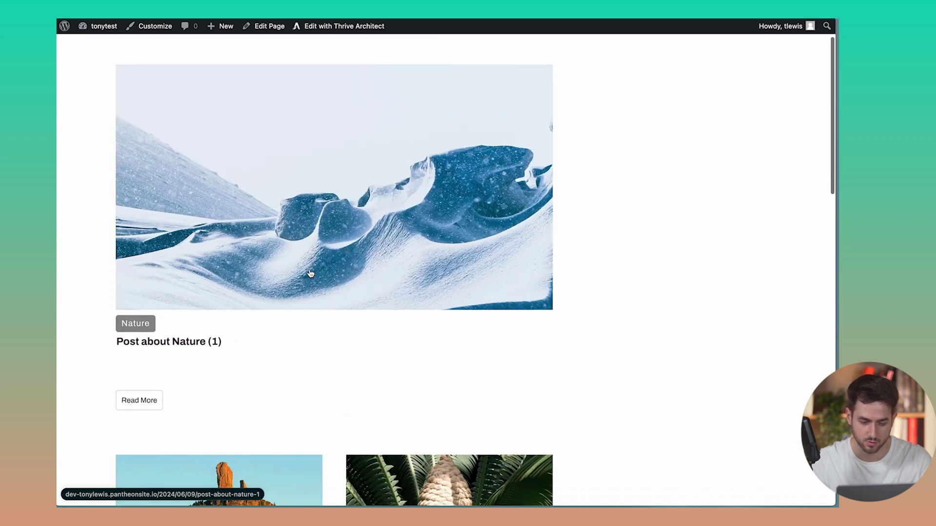
pyautogui.scroll(2, 311, 274)
pyautogui.scroll(-5, 310, 274)
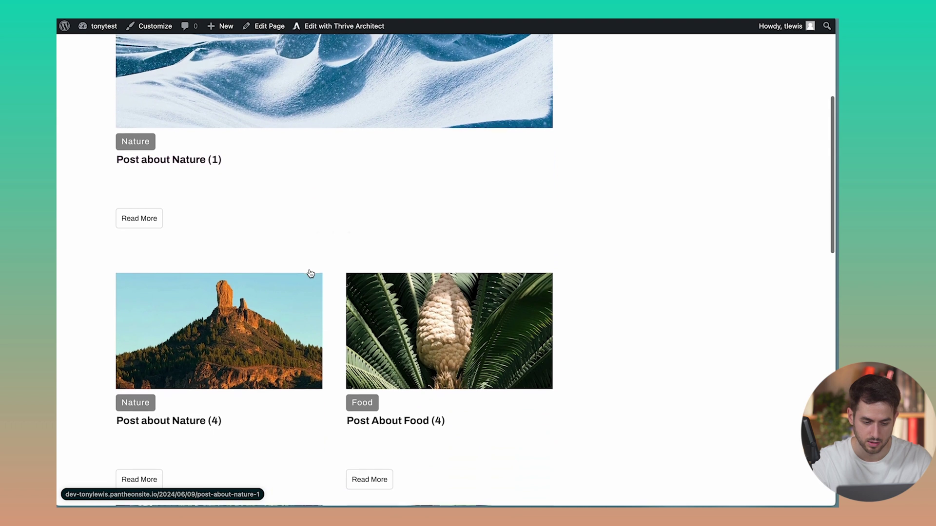
pyautogui.scroll(-4, 310, 273)
pyautogui.scroll(4, 309, 272)
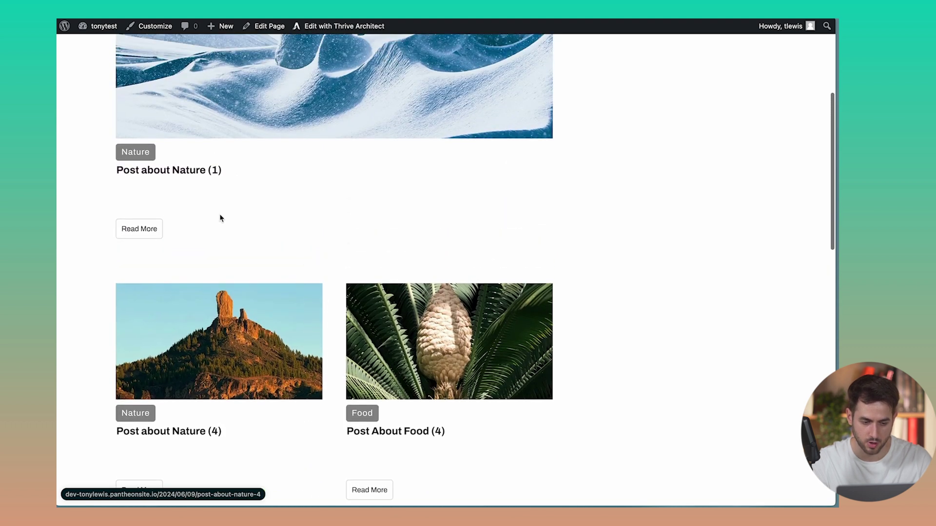
pyautogui.scroll(-4, 161, 238)
pyautogui.scroll(1, 163, 240)
pyautogui.scroll(-1, 163, 240)
pyautogui.scroll(3, 164, 241)
pyautogui.scroll(-5, 164, 241)
pyautogui.scroll(4, 164, 240)
pyautogui.scroll(-10, 421, 310)
pyautogui.scroll(16, 429, 300)
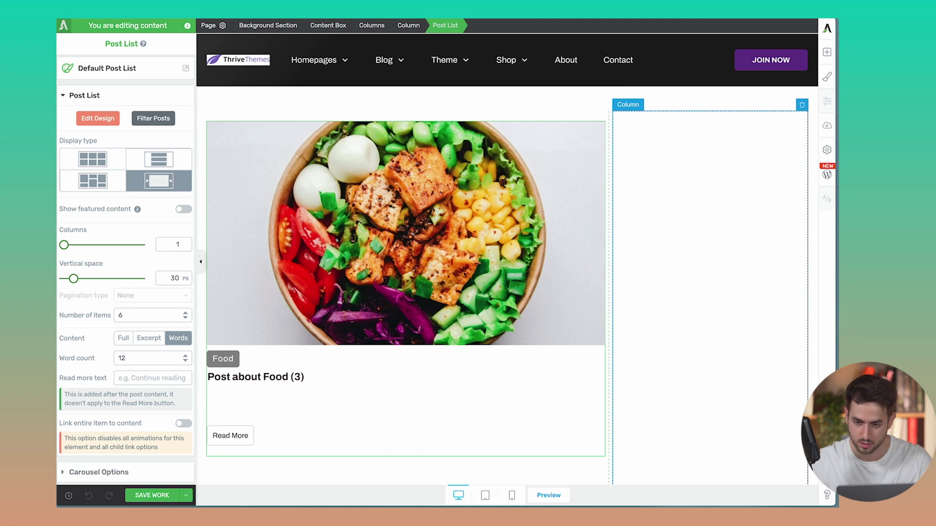
# Place a search element and a content box in the right sidebar column
pyautogui.click(826, 53)
pyautogui.write('sear')
pyautogui.moveTo(731, 124); pyautogui.dragTo(161, 239)
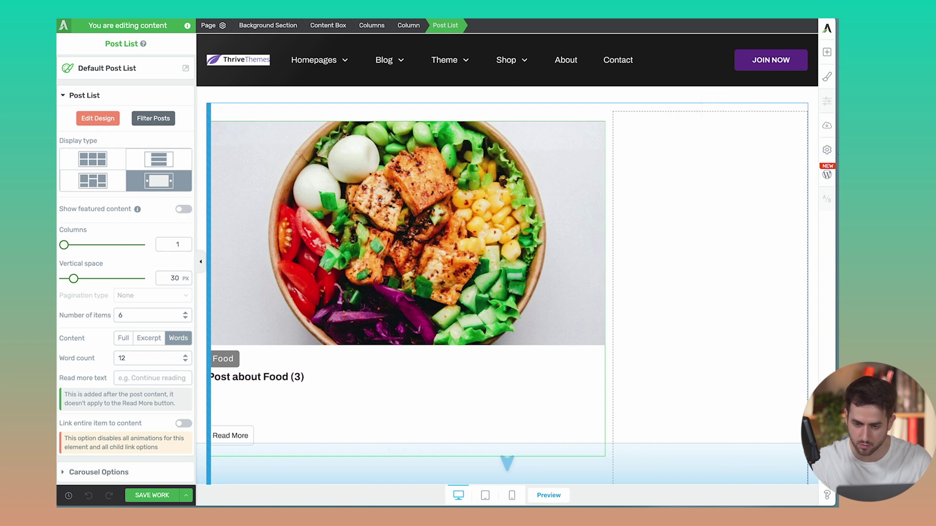
pyautogui.click(827, 51)
pyautogui.write('cont')
pyautogui.moveTo(734, 166); pyautogui.dragTo(701, 207)
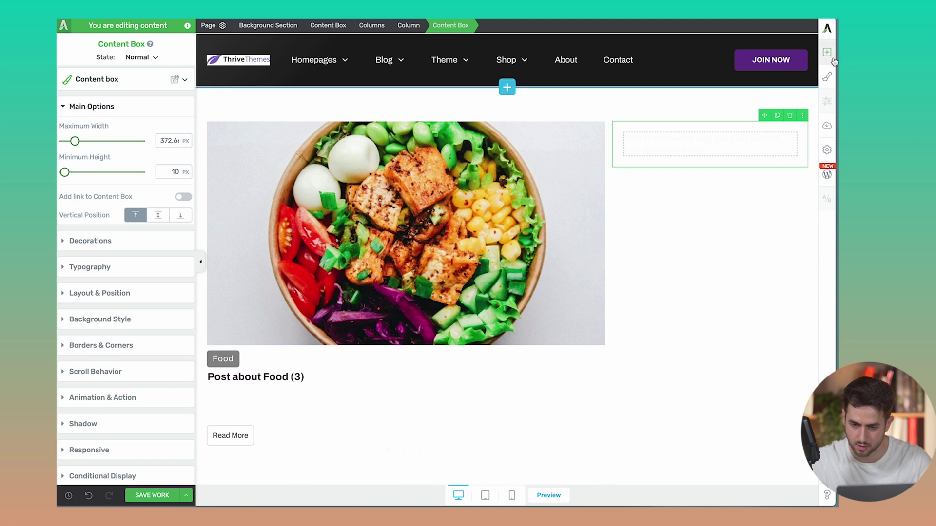
# Drop a search bar into the sidebar content box and give it the Search 10 style
pyautogui.click(827, 53)
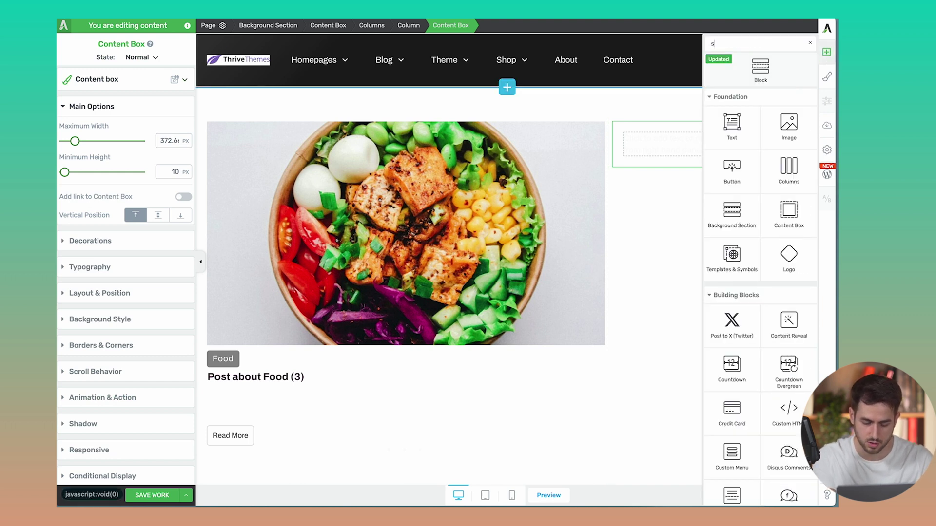
pyautogui.write('sea')
pyautogui.moveTo(730, 128); pyautogui.dragTo(701, 190)
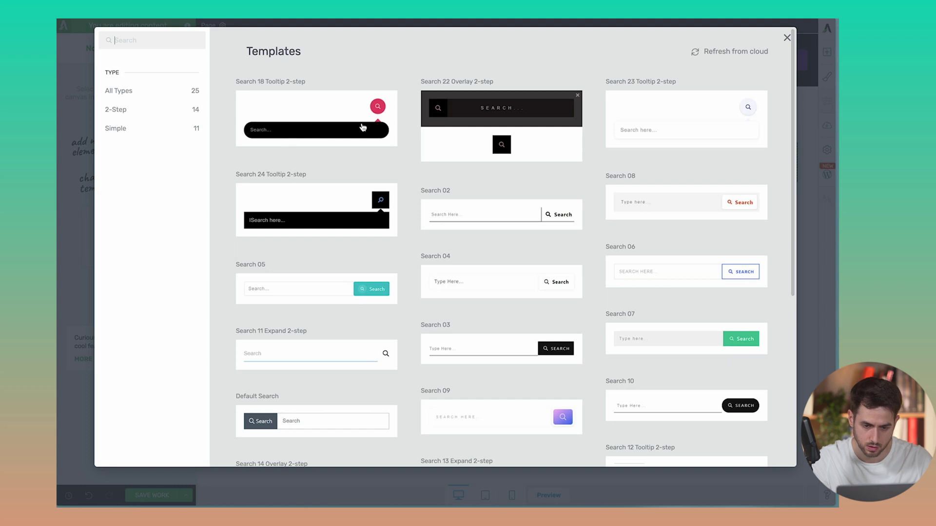
pyautogui.scroll(-2, 604, 268)
pyautogui.click(647, 337)
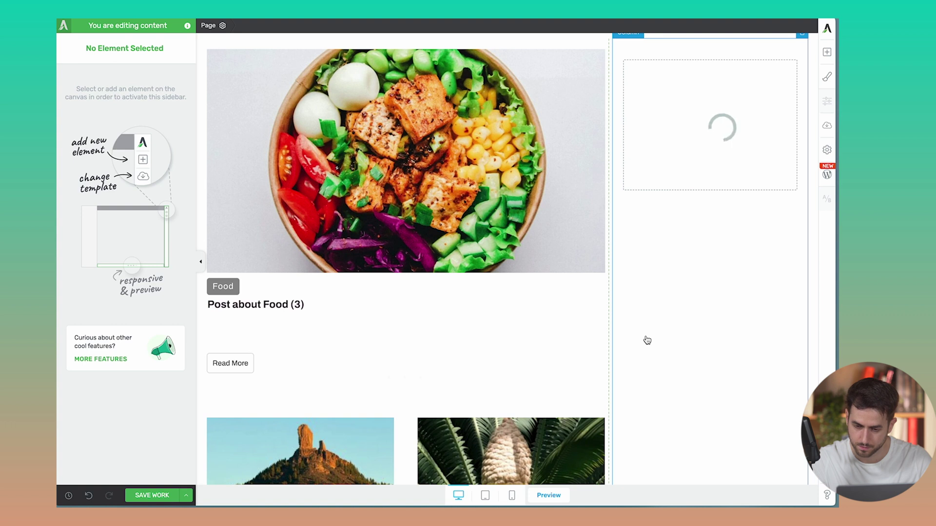
pyautogui.scroll(2, 647, 340)
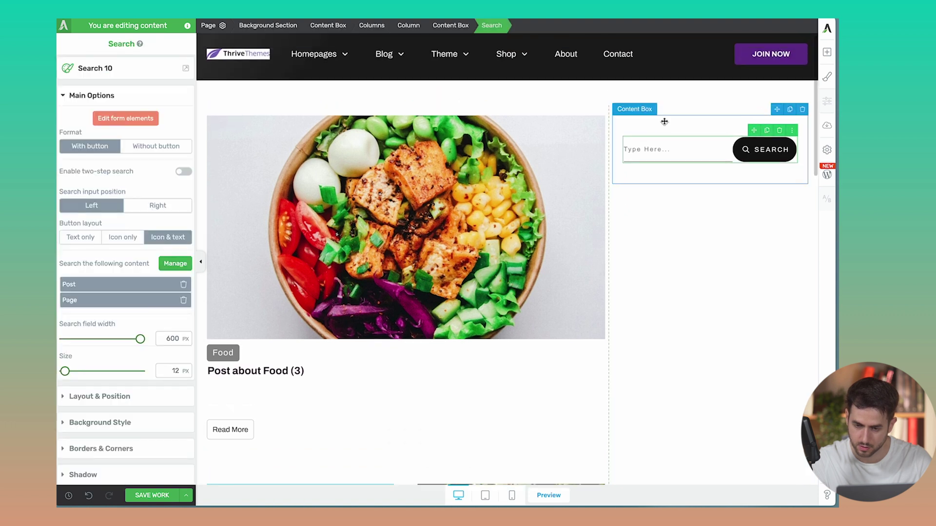
# Duplicate the sidebar content box and delete the copied search bar
pyautogui.click(790, 110)
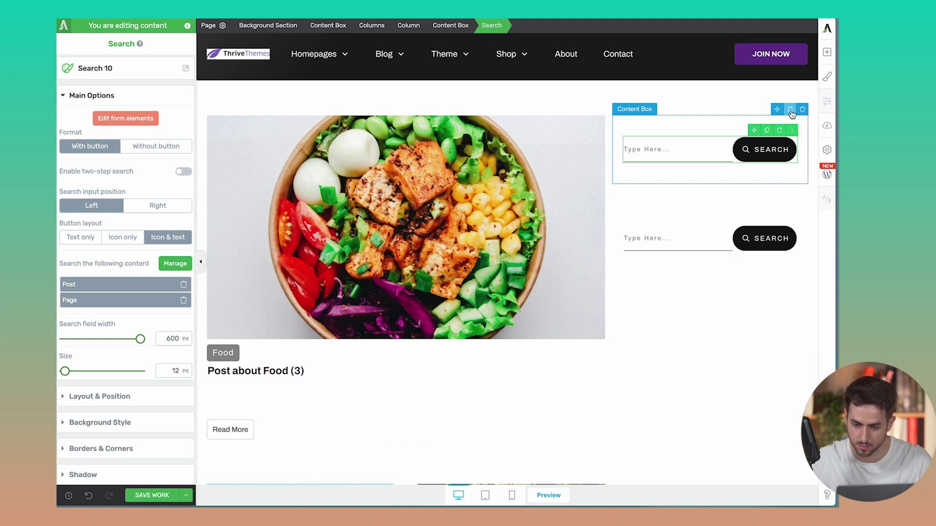
pyautogui.click(798, 212)
pyautogui.click(701, 240)
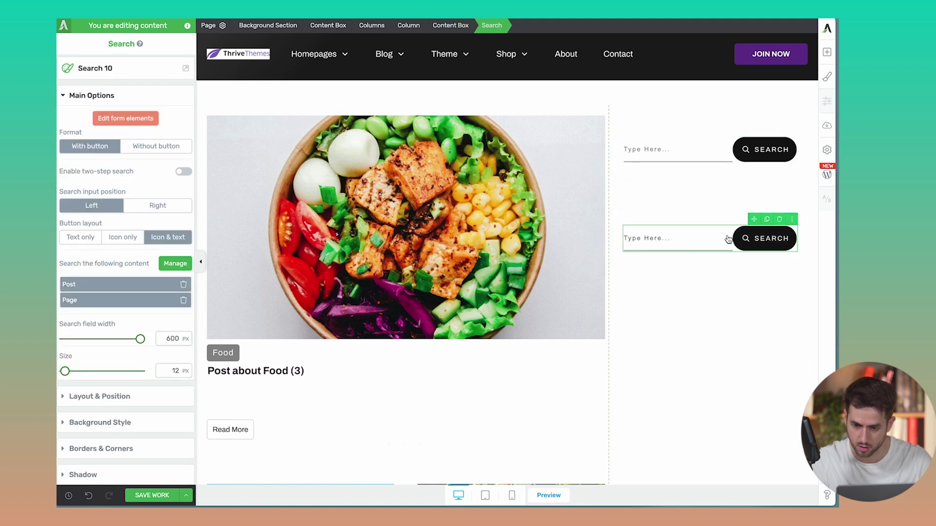
pyautogui.click(778, 220)
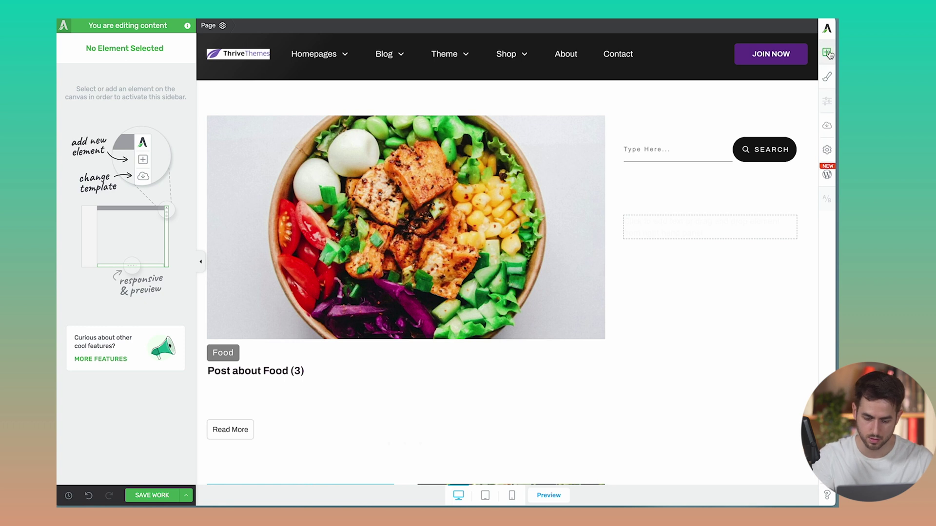
# Add a post list to the empty box using the Narrow 03 layout
pyautogui.click(826, 53)
pyautogui.write('pos')
pyautogui.moveTo(786, 111); pyautogui.dragTo(711, 249)
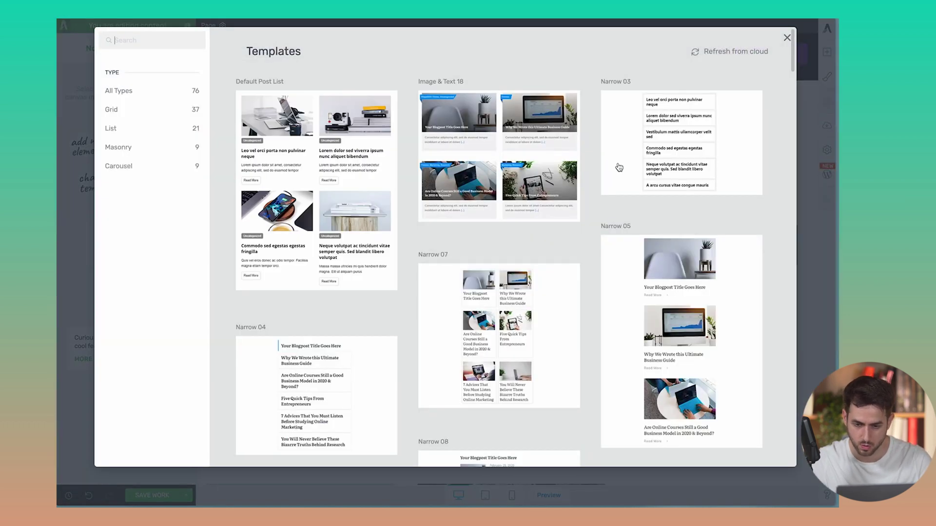
pyautogui.click(684, 159)
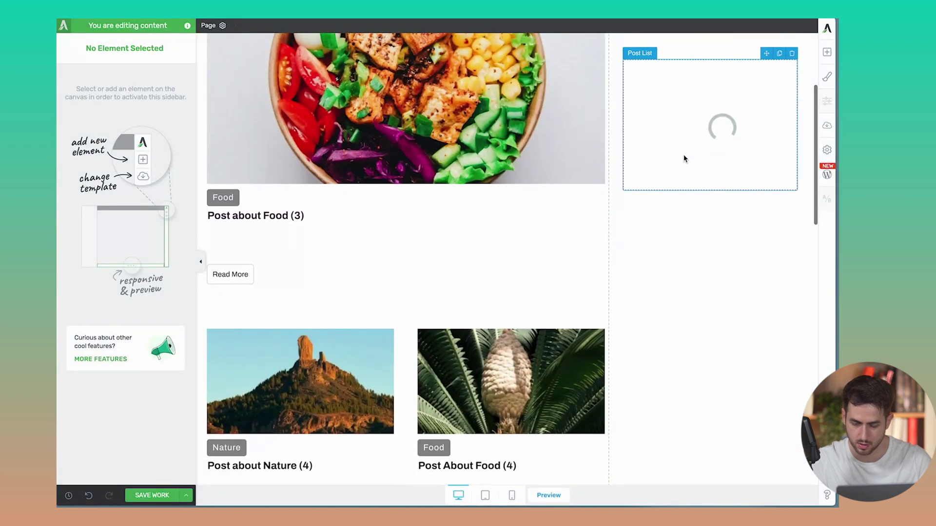
pyautogui.scroll(2, 684, 159)
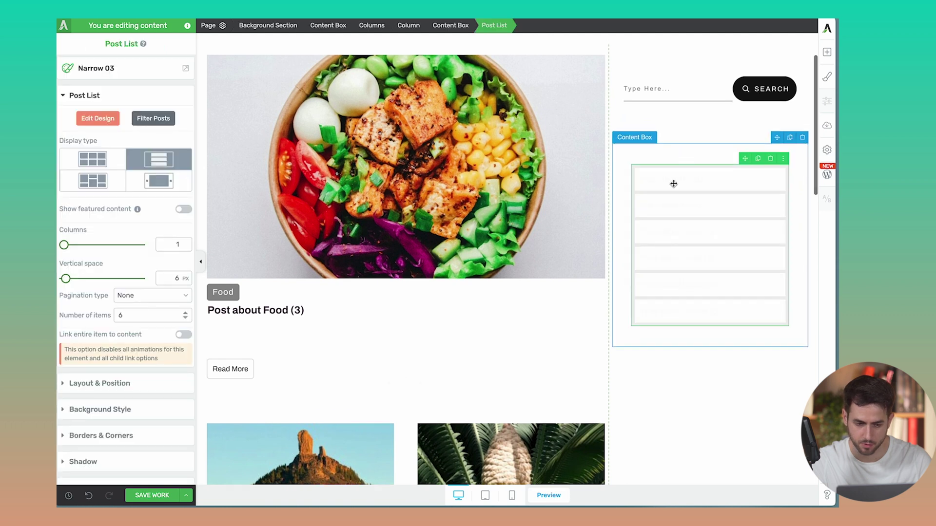
# Make the sidebar post list titles black (#000000)
pyautogui.click(97, 118)
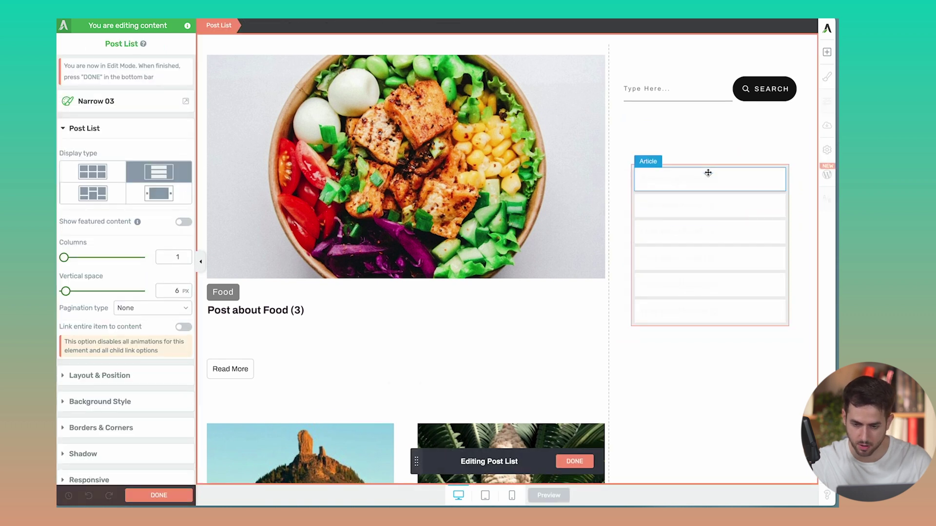
pyautogui.click(680, 185)
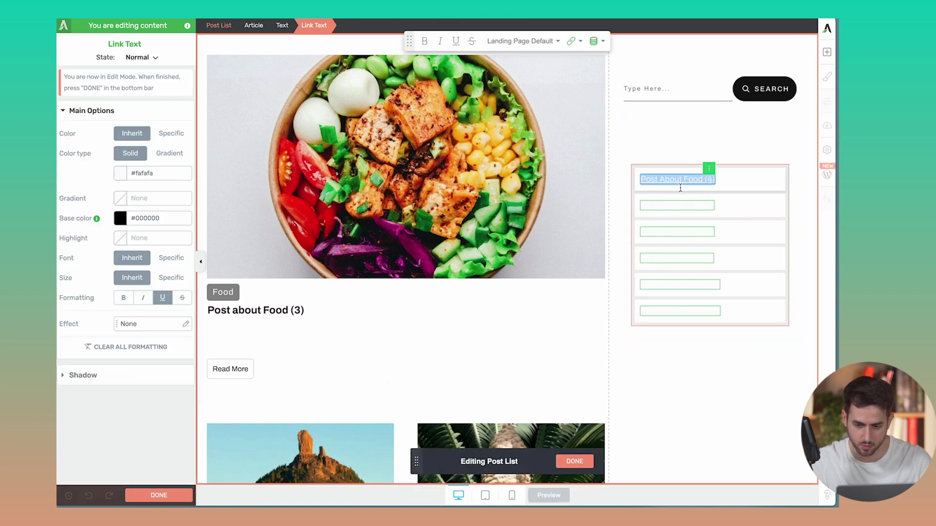
pyautogui.click(119, 179)
pyautogui.moveTo(117, 200); pyautogui.dragTo(67, 285)
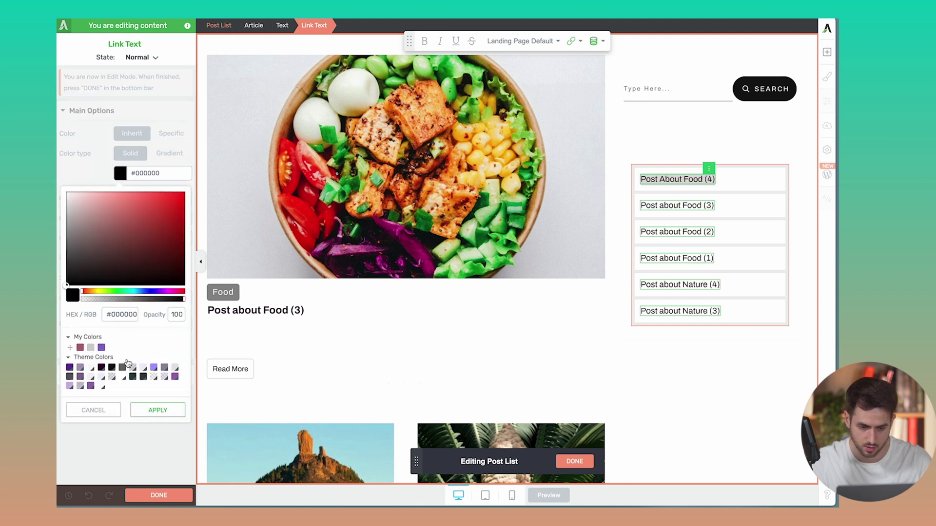
pyautogui.click(169, 411)
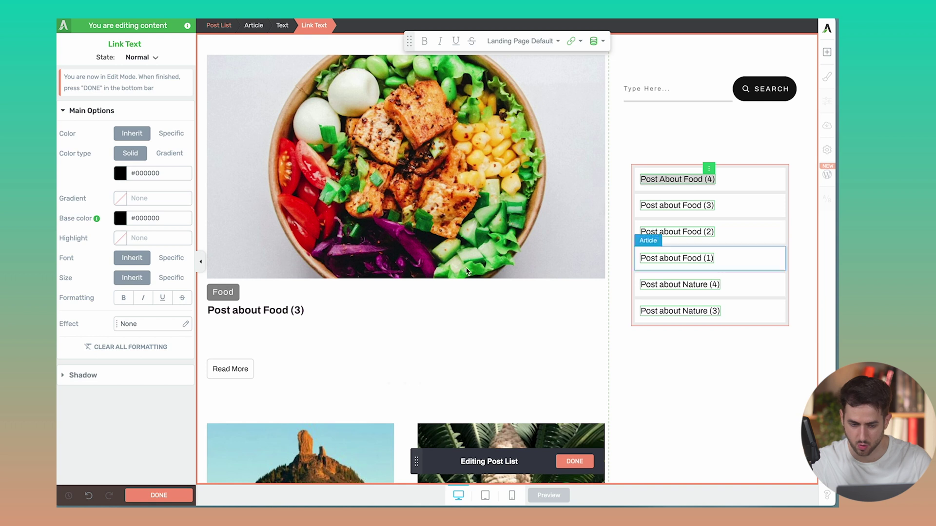
pyautogui.click(158, 493)
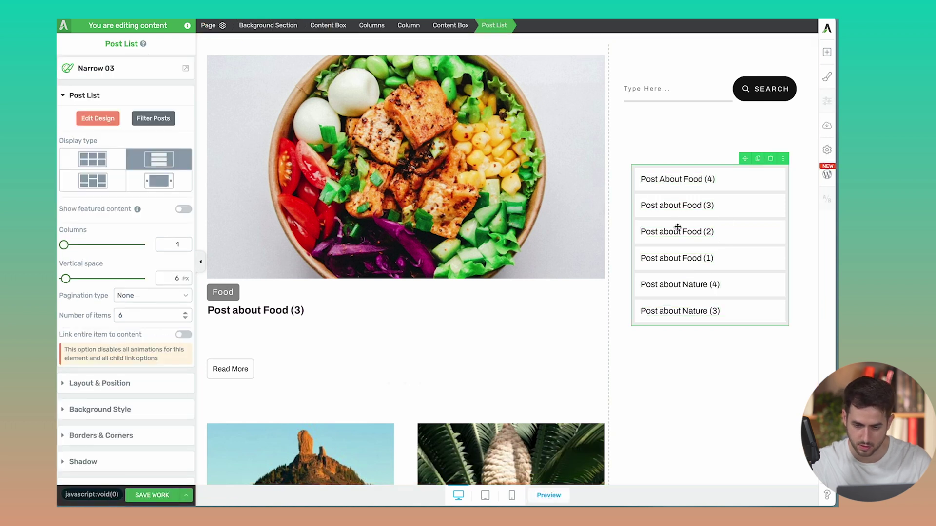
# Set the post-list content box and search bar margins to 0
pyautogui.click(727, 153)
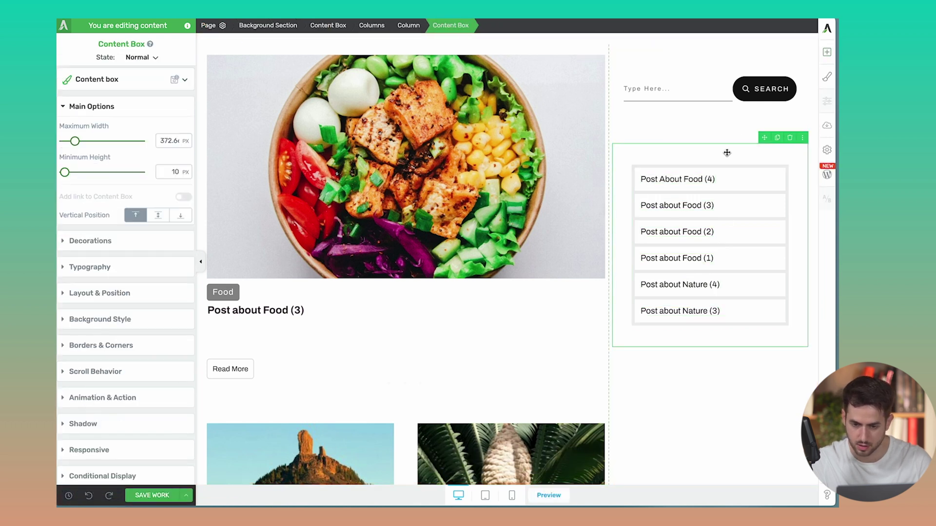
pyautogui.click(139, 292)
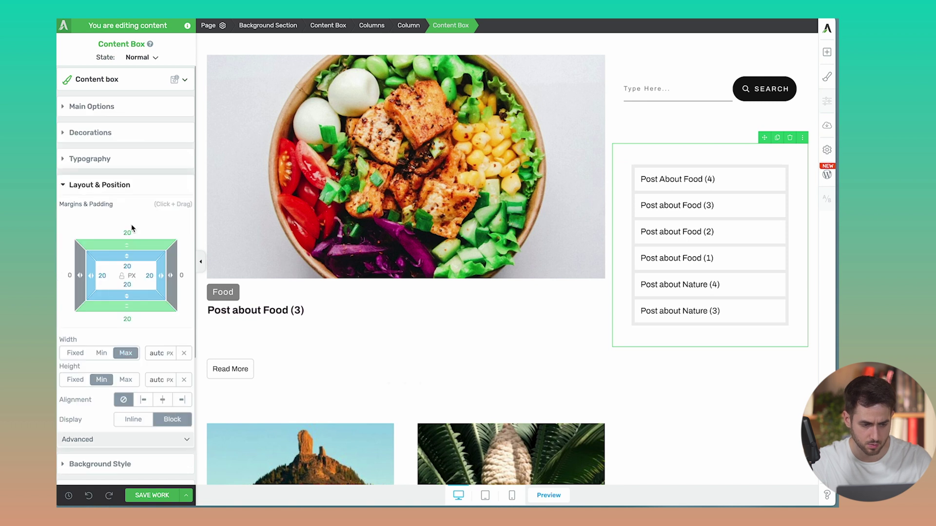
pyautogui.write('0')
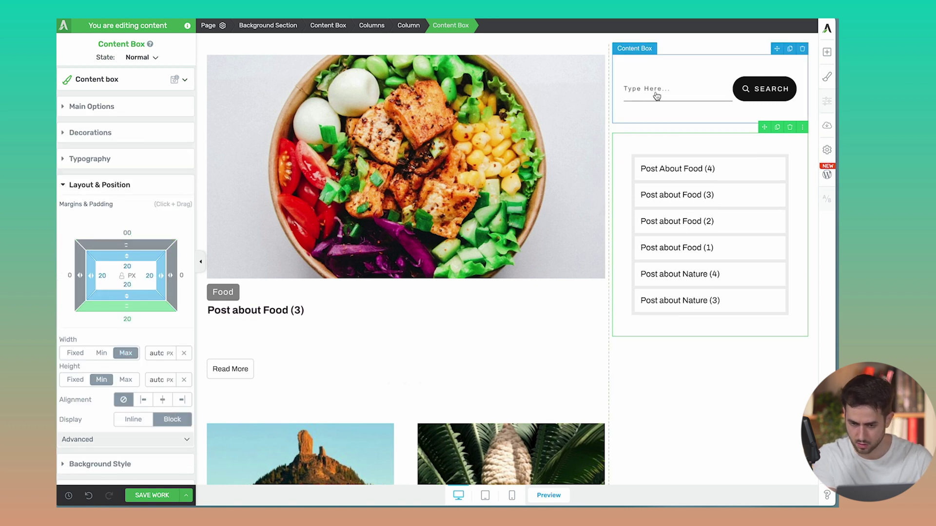
pyautogui.click(633, 100)
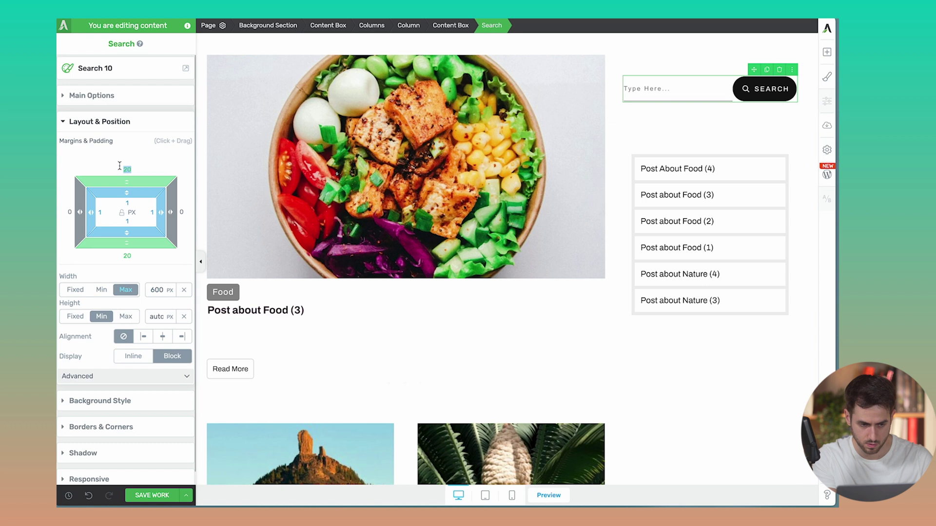
pyautogui.write('0')
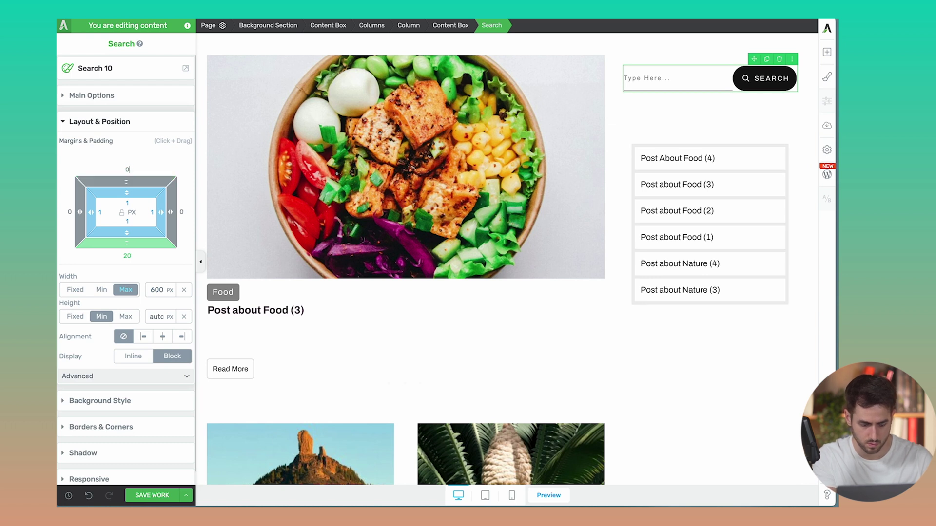
pyautogui.write('0')
pyautogui.scroll(2, 731, 239)
# Add a 'Recent Posts' text above the sidebar post list, formatted as Heading 6
pyautogui.click(827, 52)
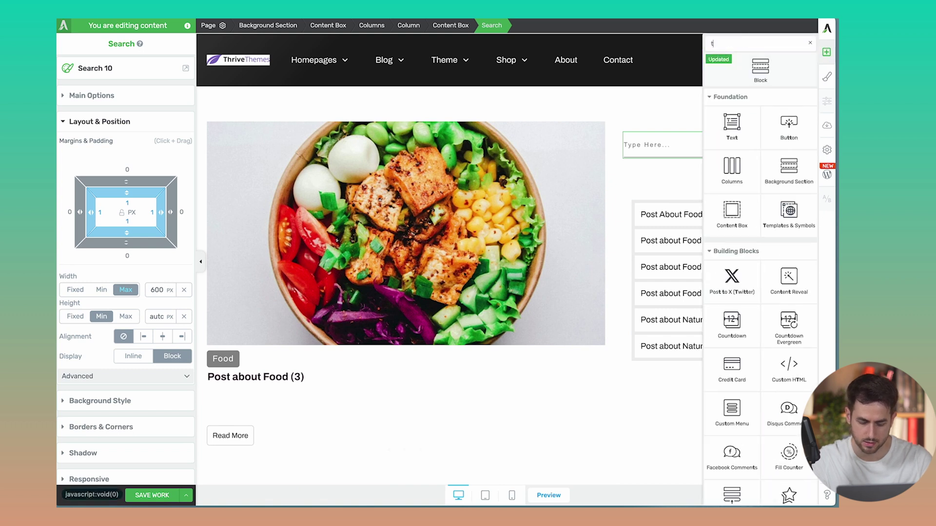
pyautogui.write('tex')
pyautogui.moveTo(732, 88); pyautogui.dragTo(697, 222)
pyautogui.write('Recent Posts')
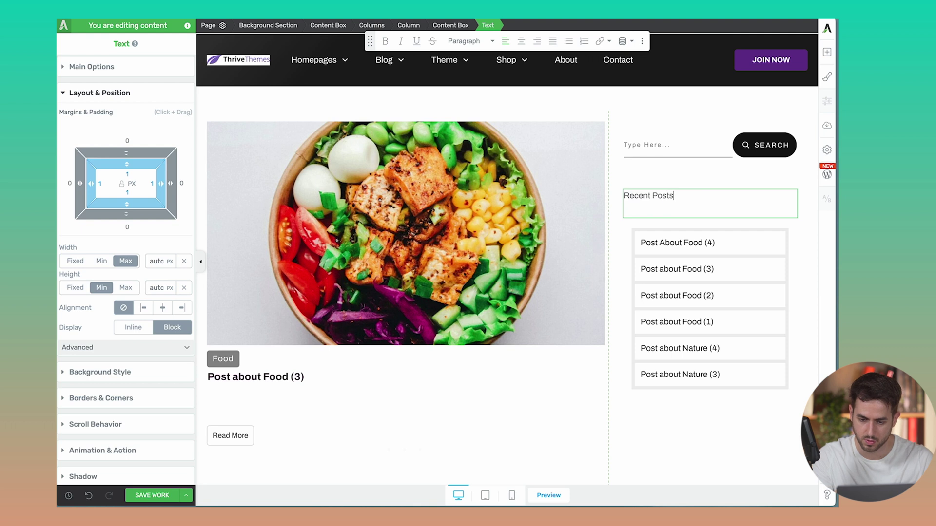
pyautogui.tripleClick(671, 212)
pyautogui.click(459, 41)
pyautogui.moveTo(509, 217)
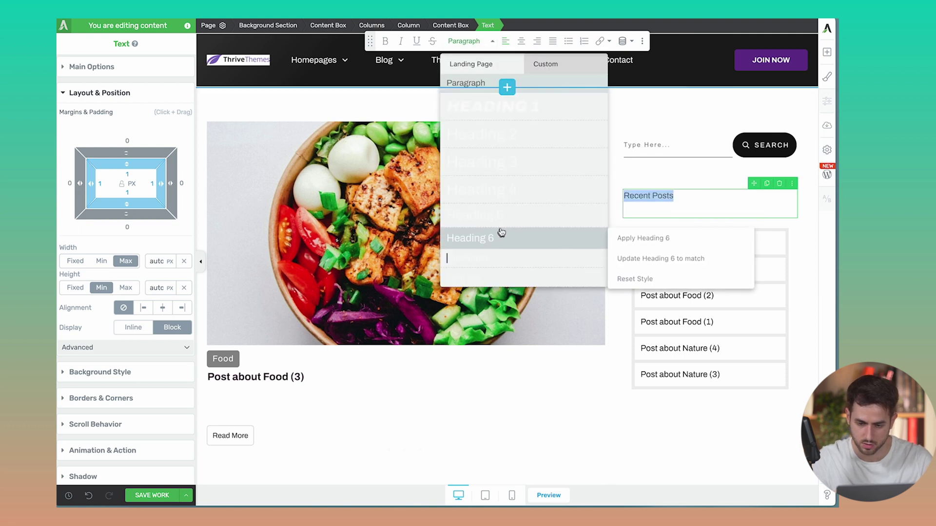
pyautogui.click(501, 242)
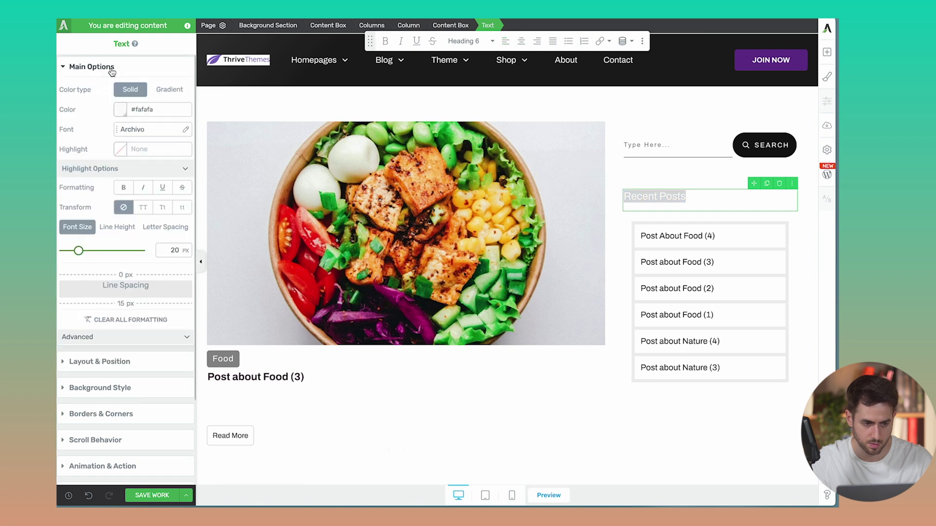
# Color the Recent Posts heading dark theme #0c1115 and make it bold
pyautogui.click(117, 112)
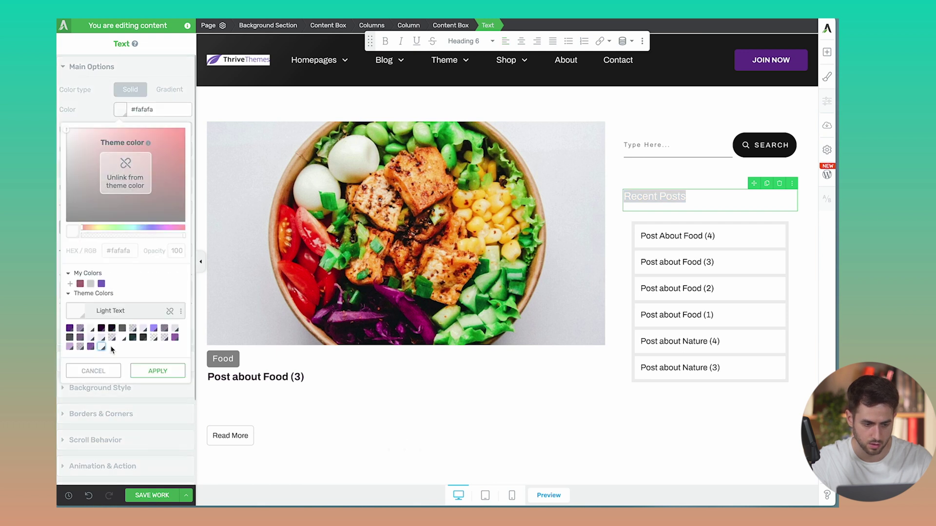
pyautogui.click(112, 332)
pyautogui.click(157, 371)
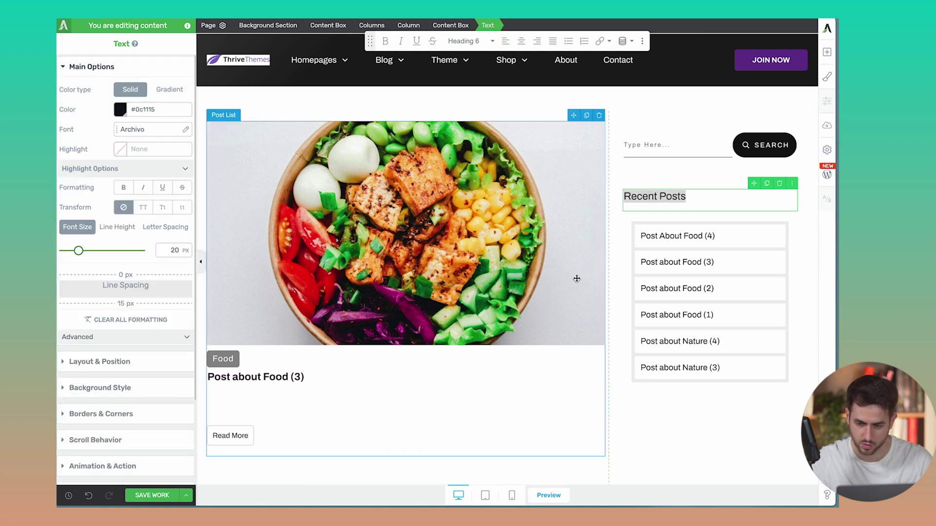
pyautogui.hotkey('ctrl', 'b')
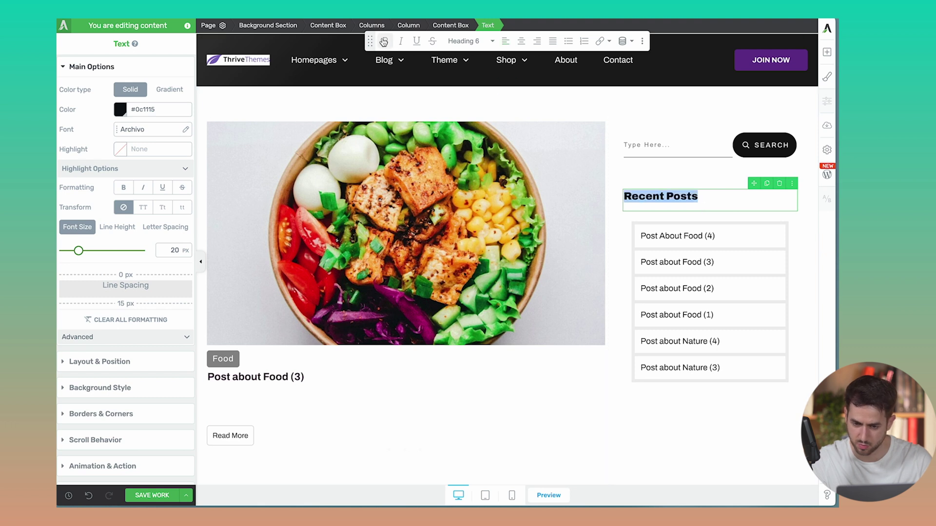
pyautogui.click(663, 225)
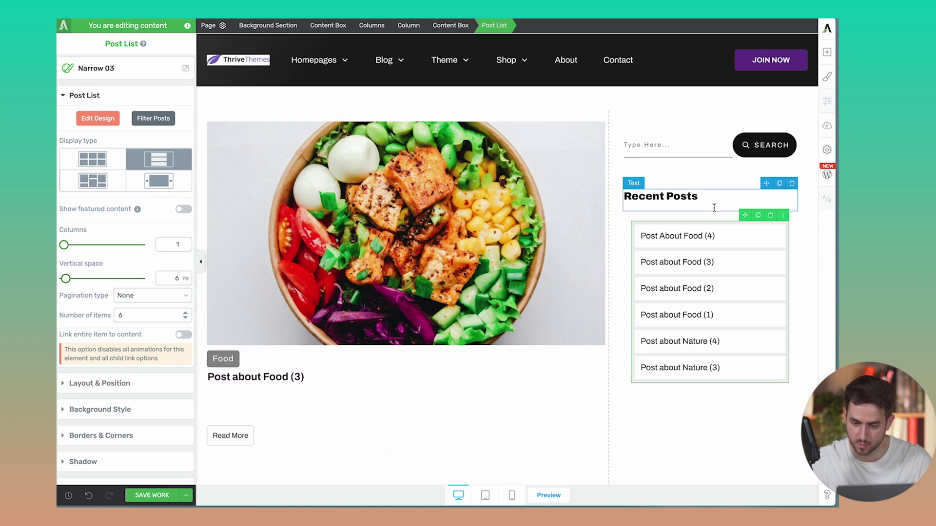
pyautogui.click(713, 204)
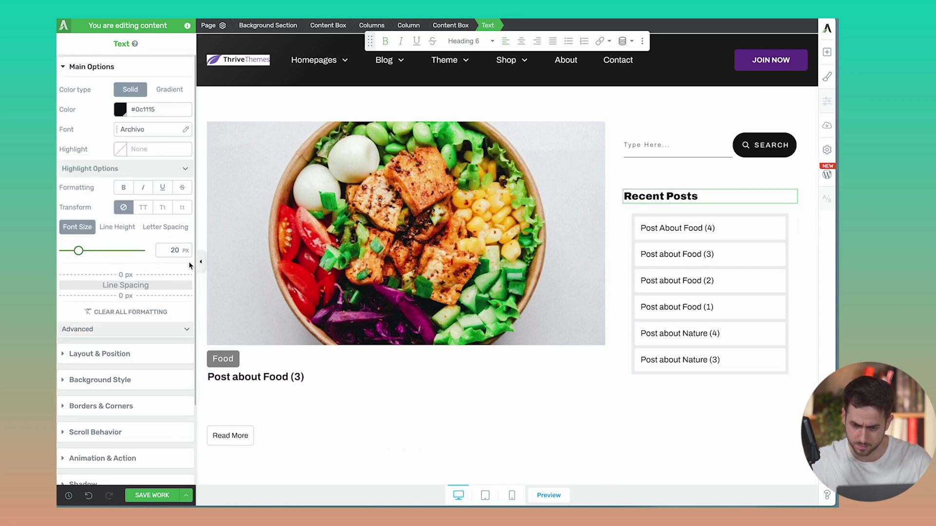
pyautogui.click(701, 257)
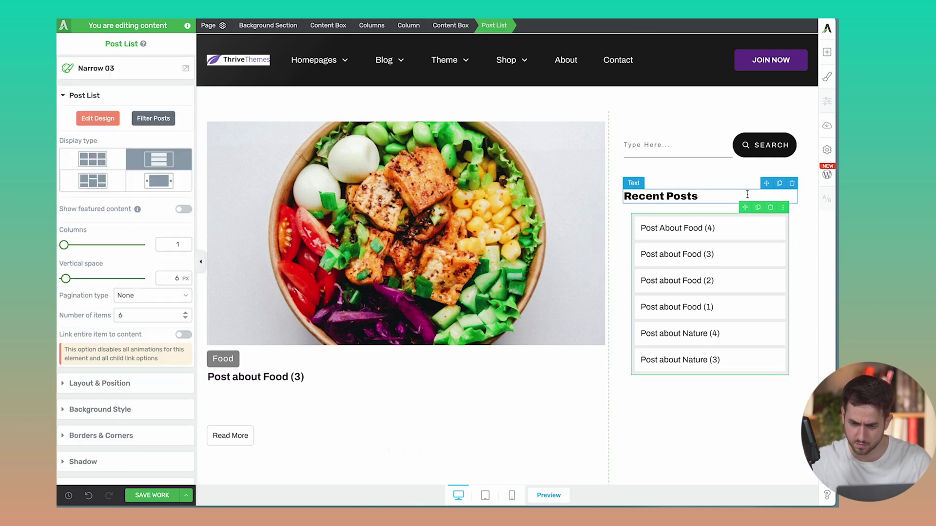
pyautogui.scroll(-1, 718, 251)
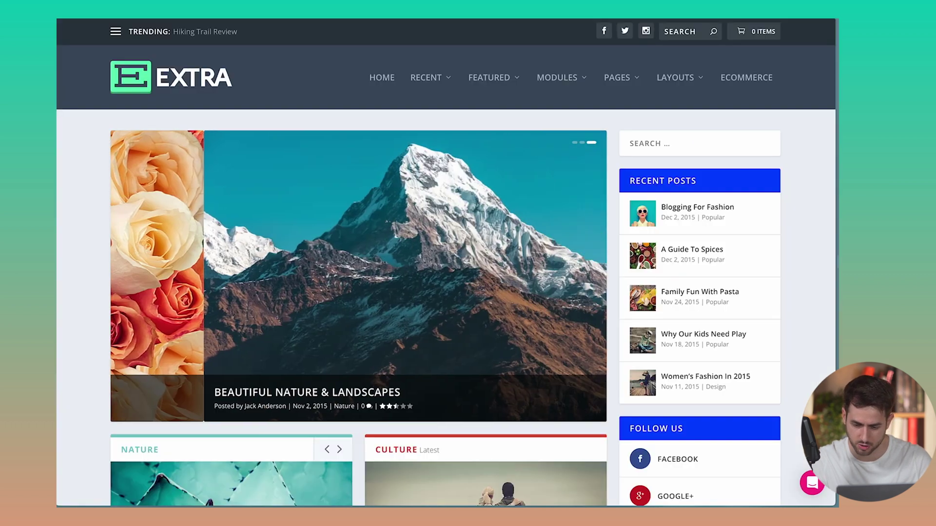
pyautogui.scroll(-5, 730, 350)
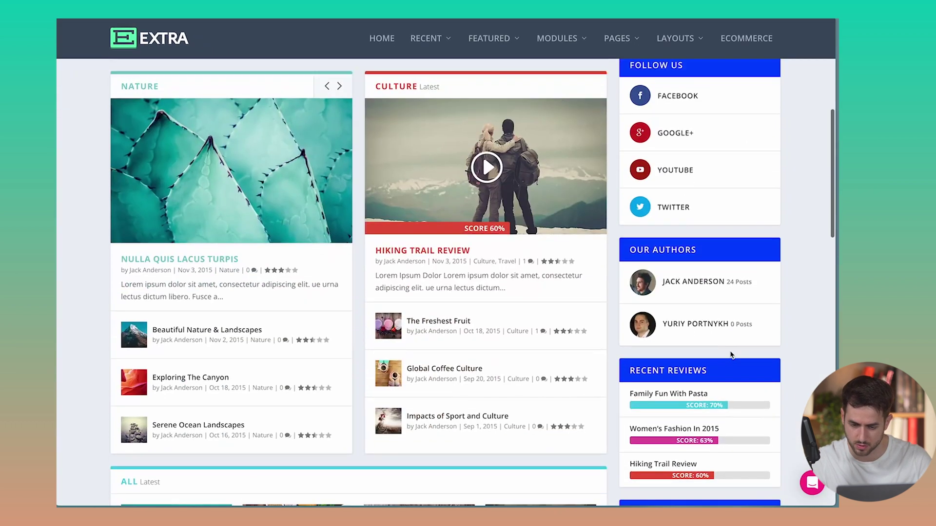
pyautogui.scroll(2, 667, 283)
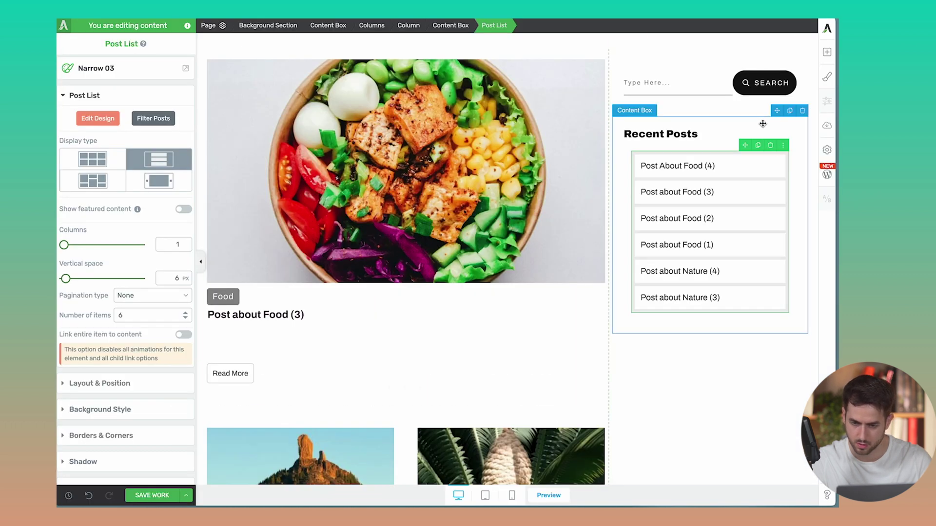
# Duplicate the Recent Posts sidebar block, retitle the copy 'Follow us!' and delete its post list
pyautogui.click(763, 124)
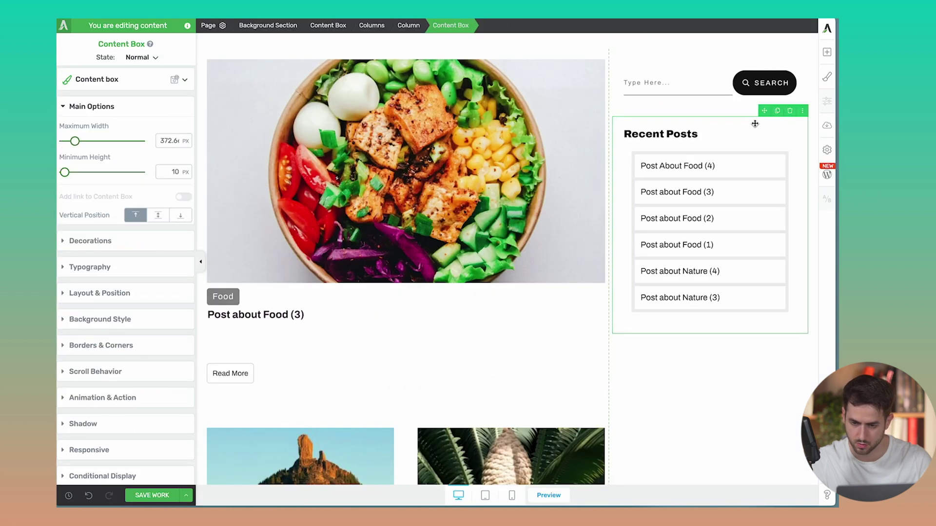
pyautogui.click(778, 111)
pyautogui.scroll(-2, 673, 261)
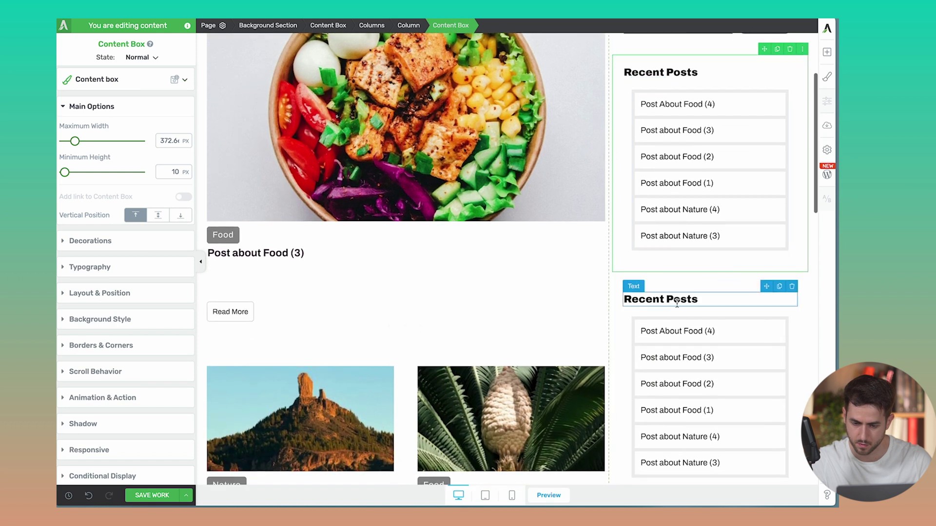
pyautogui.tripleClick(660, 297)
pyautogui.write('Follow us!')
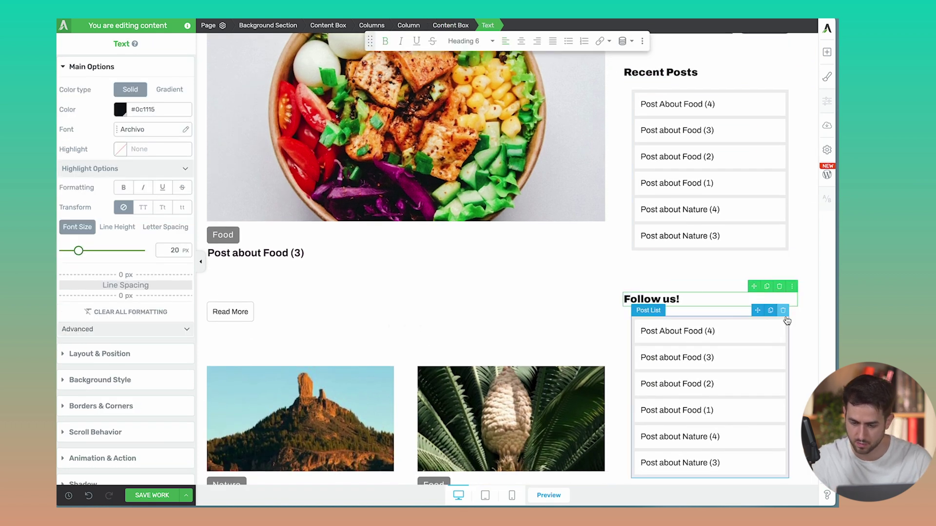
pyautogui.click(783, 311)
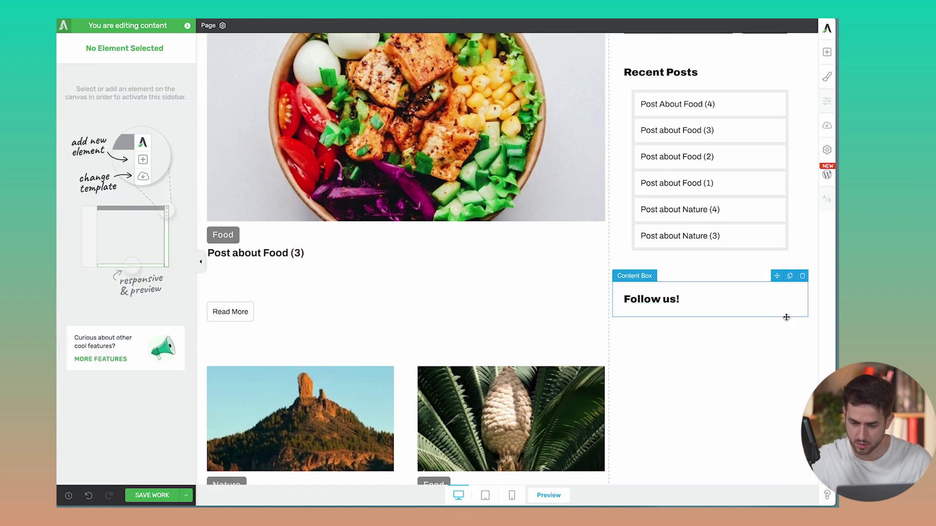
# Place a Social Follow element under the Follow us! heading
pyautogui.click(827, 53)
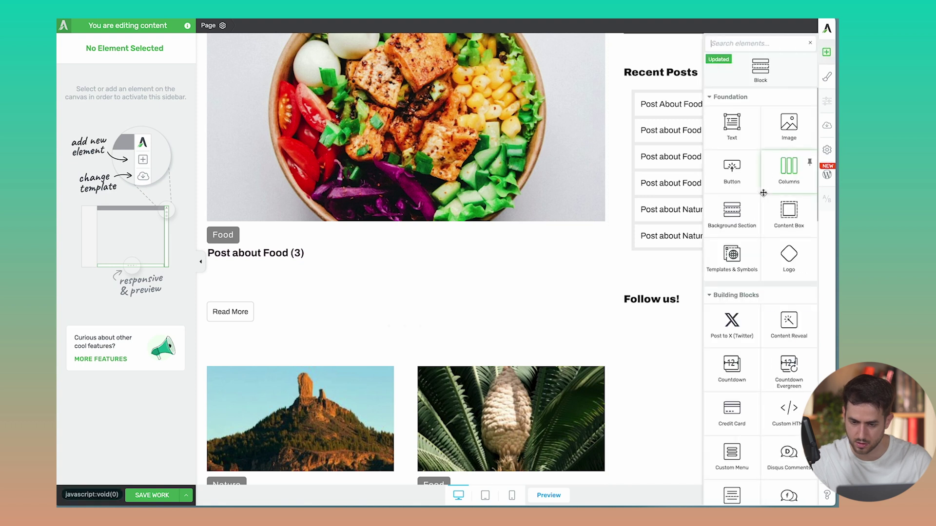
pyautogui.write('fol')
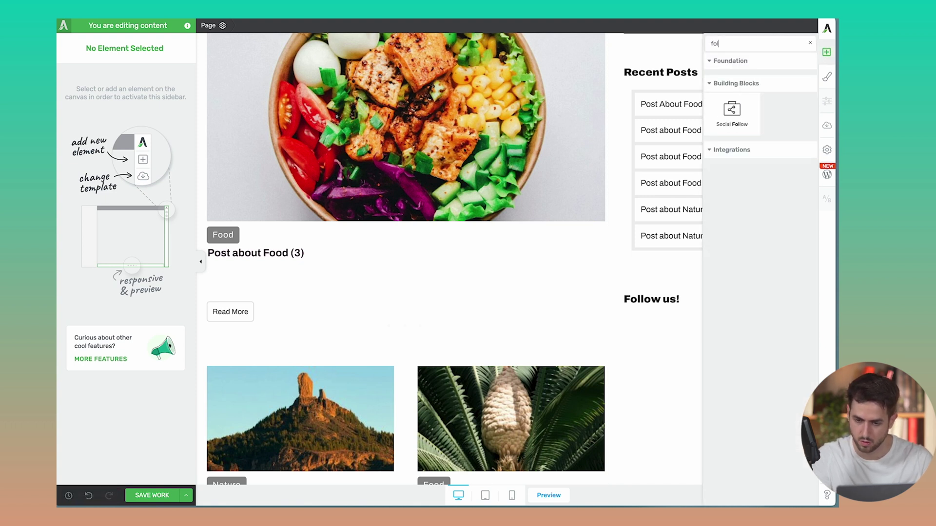
pyautogui.moveTo(729, 140); pyautogui.dragTo(677, 319)
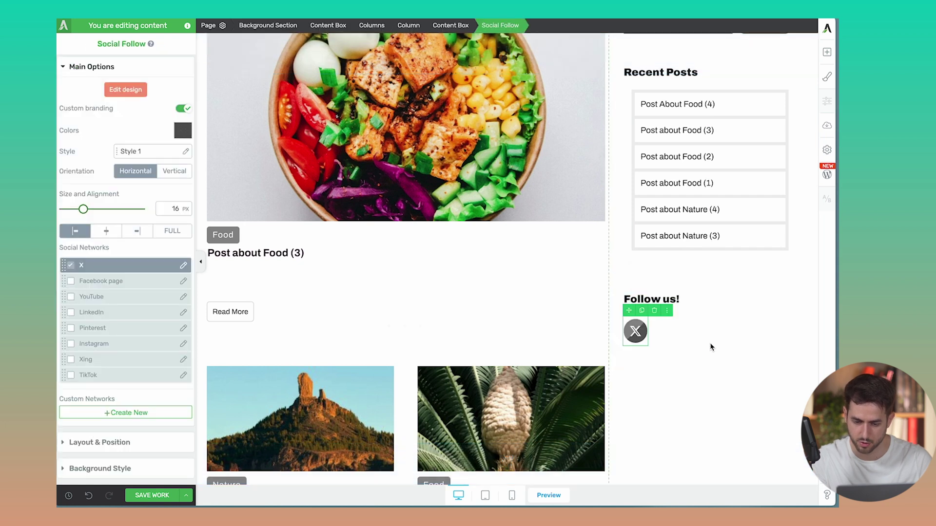
pyautogui.click(700, 347)
pyautogui.click(635, 331)
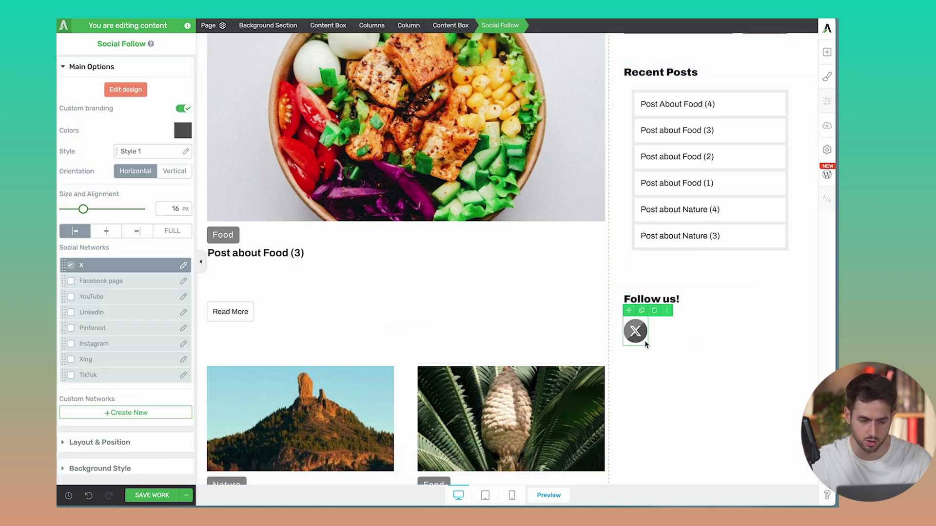
# Add Facebook page, YouTube and LinkedIn icons to the Social Follow block
pyautogui.click(71, 281)
pyautogui.click(71, 297)
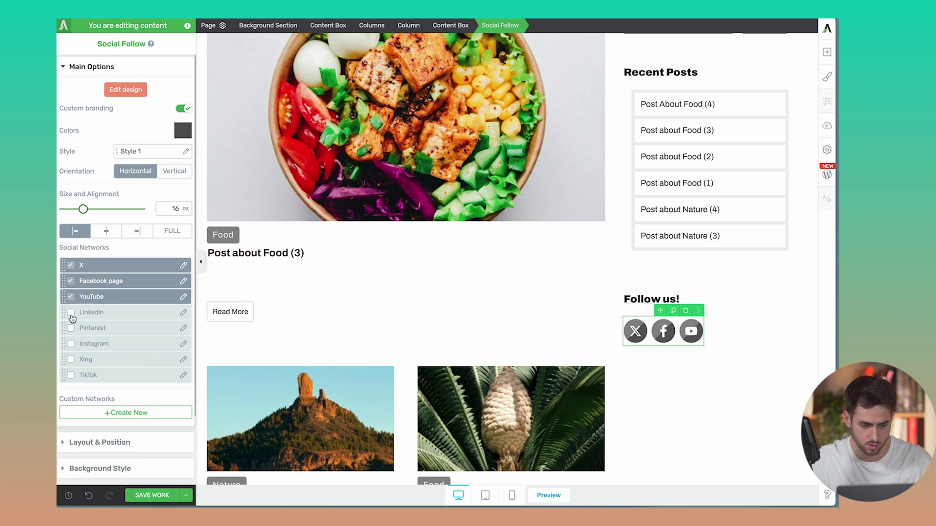
pyautogui.click(71, 312)
pyautogui.scroll(2, 683, 263)
pyautogui.scroll(1, 682, 263)
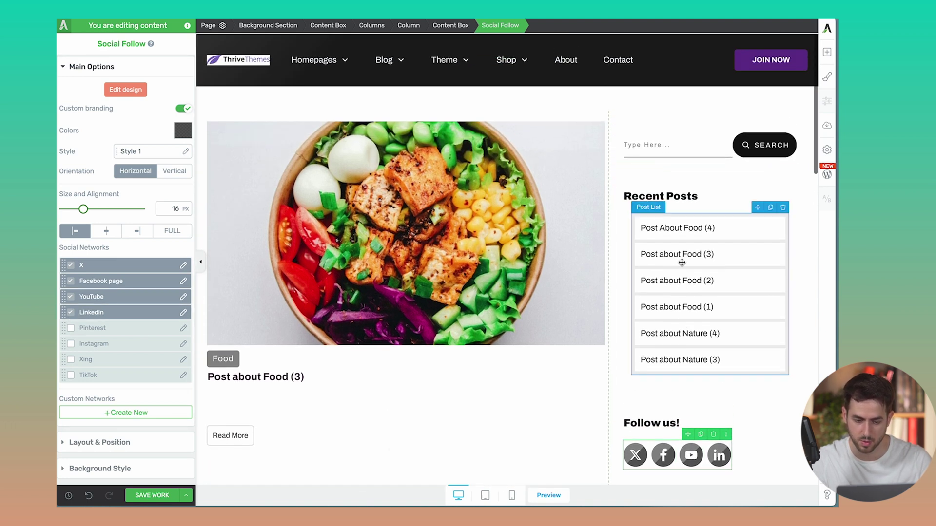
# Hide the settings panel and scroll through the Magazine page to review the layout
pyautogui.click(202, 263)
pyautogui.scroll(-6, 157, 334)
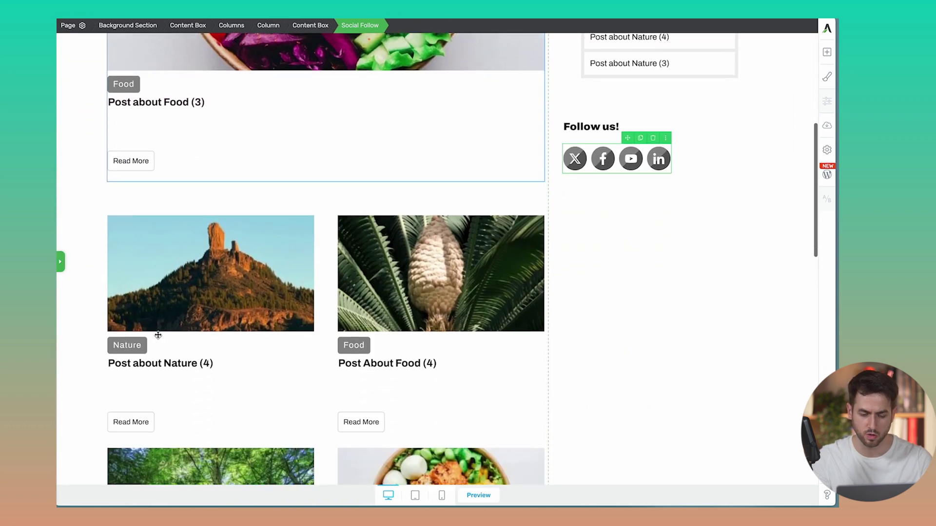
pyautogui.scroll(-5, 157, 335)
pyautogui.scroll(7, 158, 335)
pyautogui.scroll(-8, 158, 335)
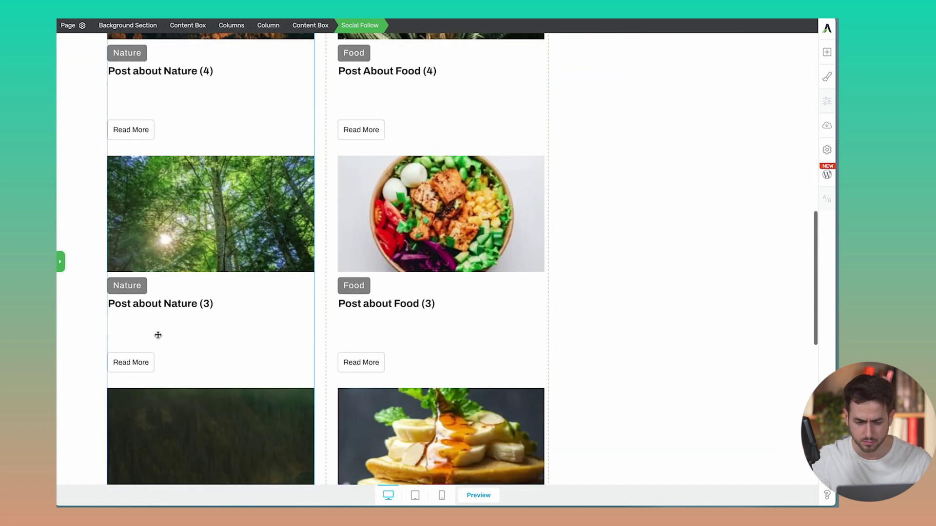
pyautogui.scroll(-4, 158, 335)
pyautogui.scroll(4, 158, 335)
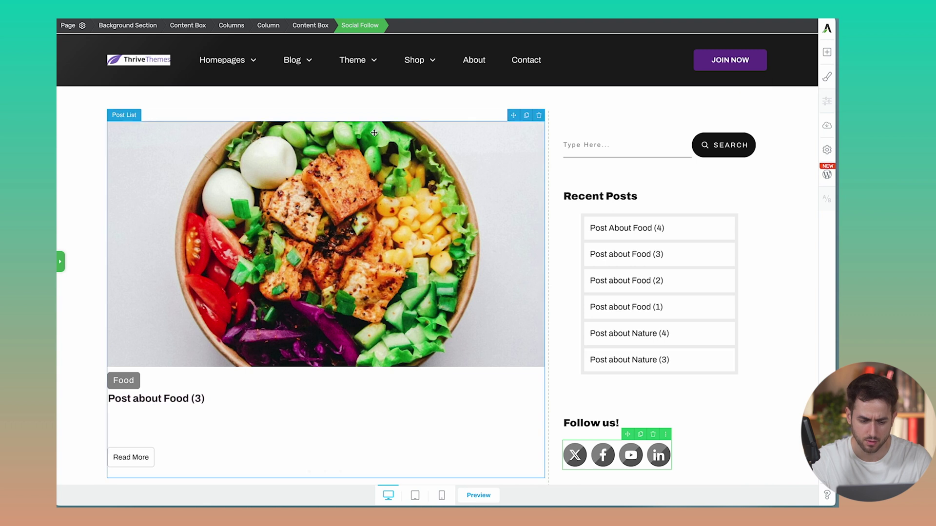
pyautogui.scroll(-3, 287, 179)
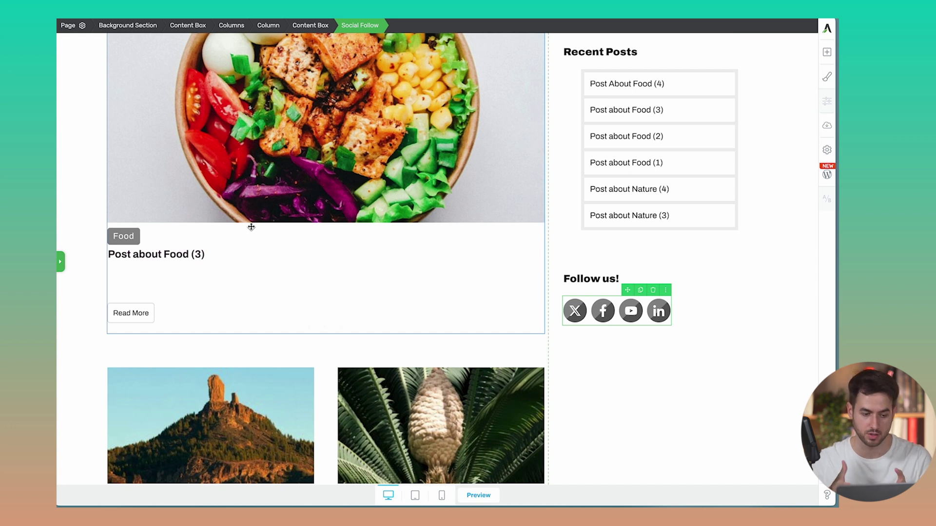
pyautogui.scroll(-4, 251, 227)
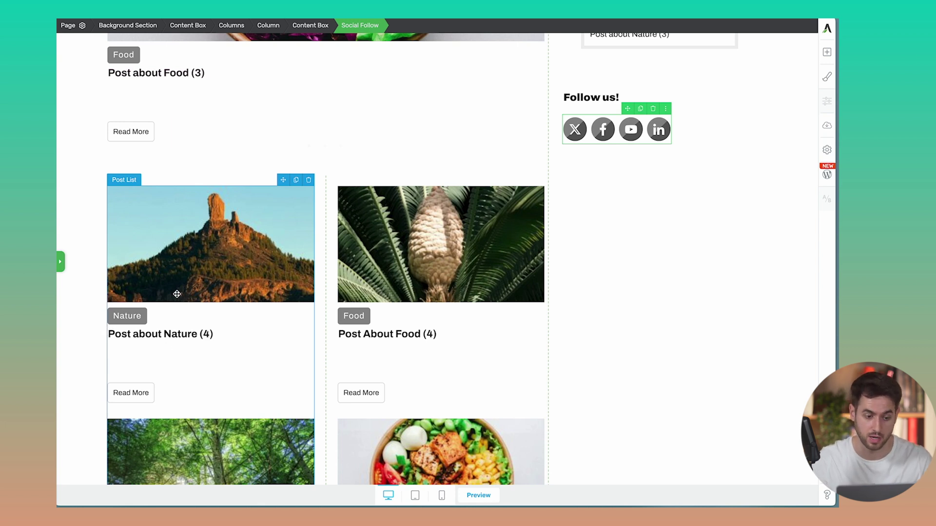
pyautogui.scroll(-3, 151, 277)
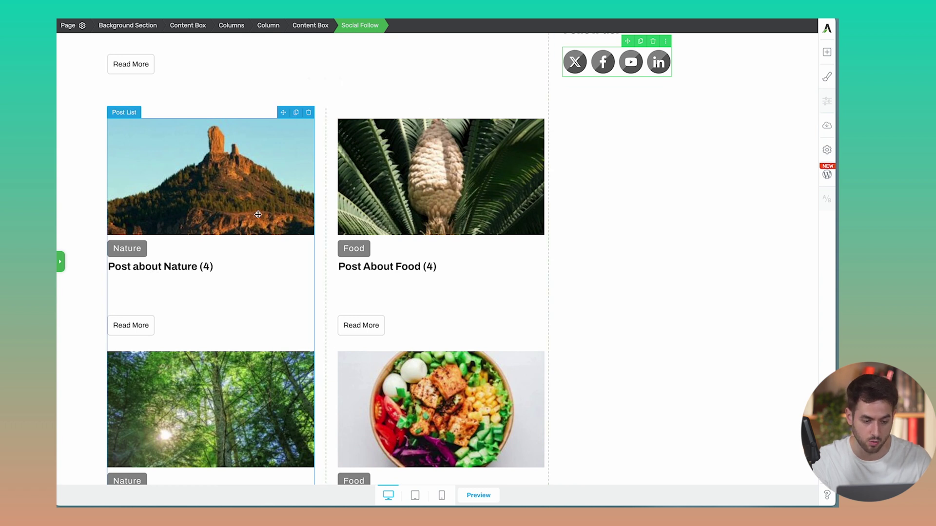
pyautogui.scroll(10, 195, 196)
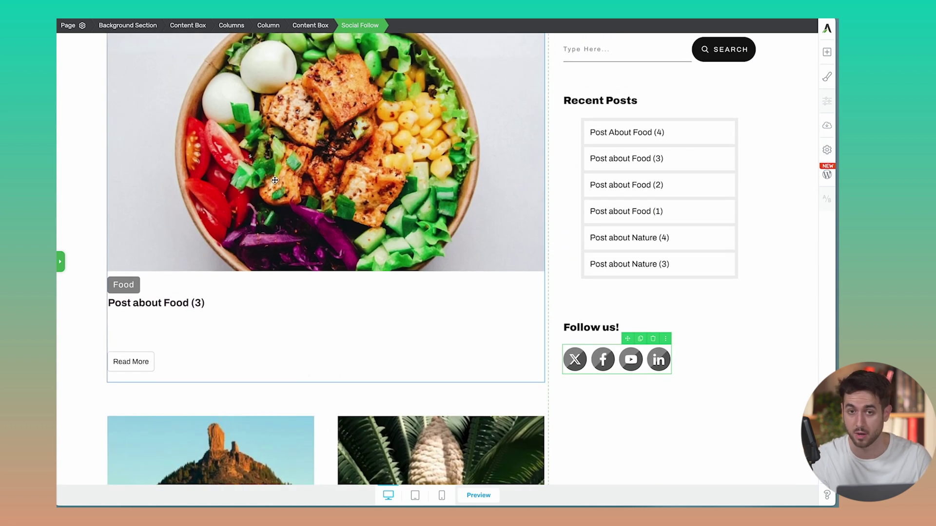
pyautogui.scroll(3, 275, 181)
pyautogui.scroll(-12, 275, 181)
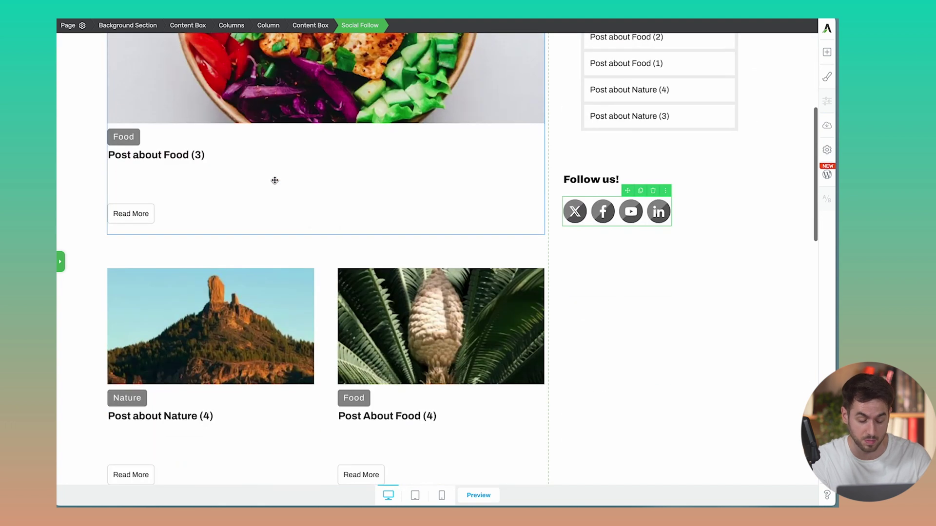
pyautogui.scroll(10, 275, 180)
# Select the Food post list, then the Nature post list
pyautogui.click(338, 181)
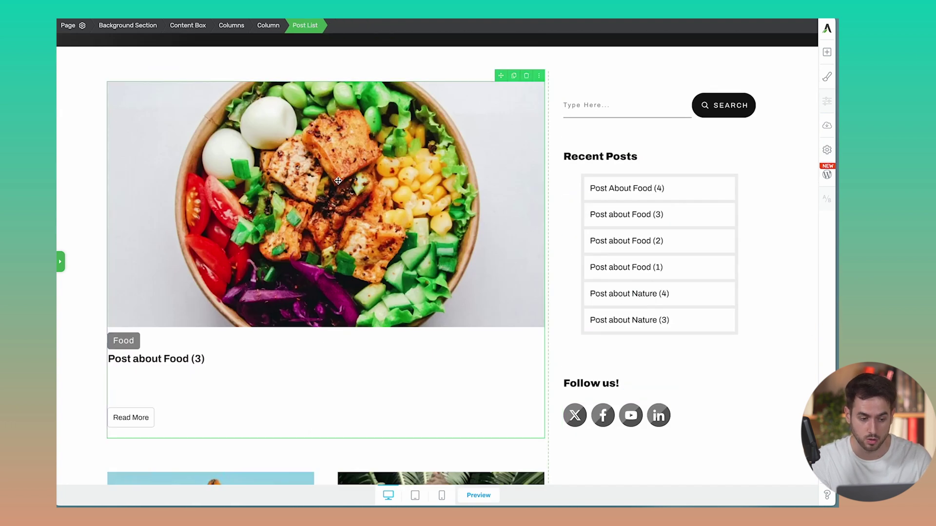
pyautogui.scroll(-4, 126, 299)
pyautogui.scroll(-5, 126, 299)
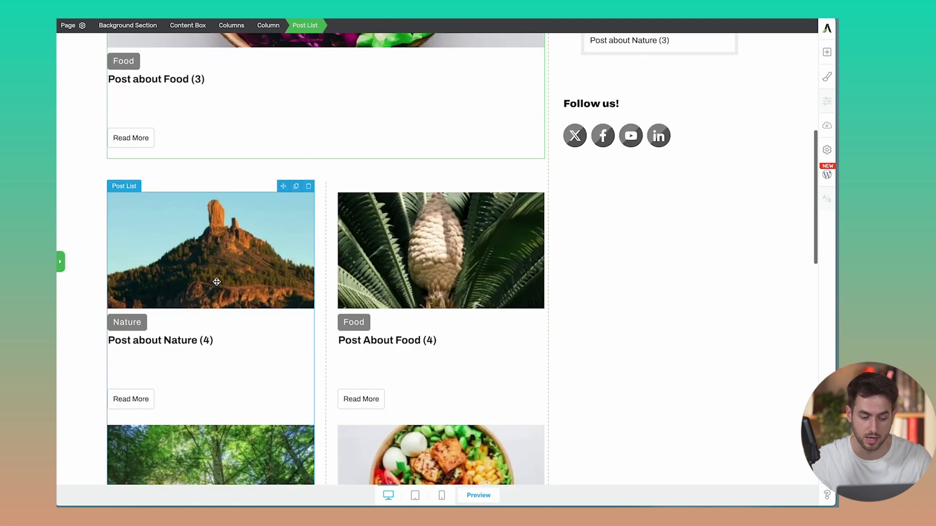
pyautogui.scroll(8, 167, 331)
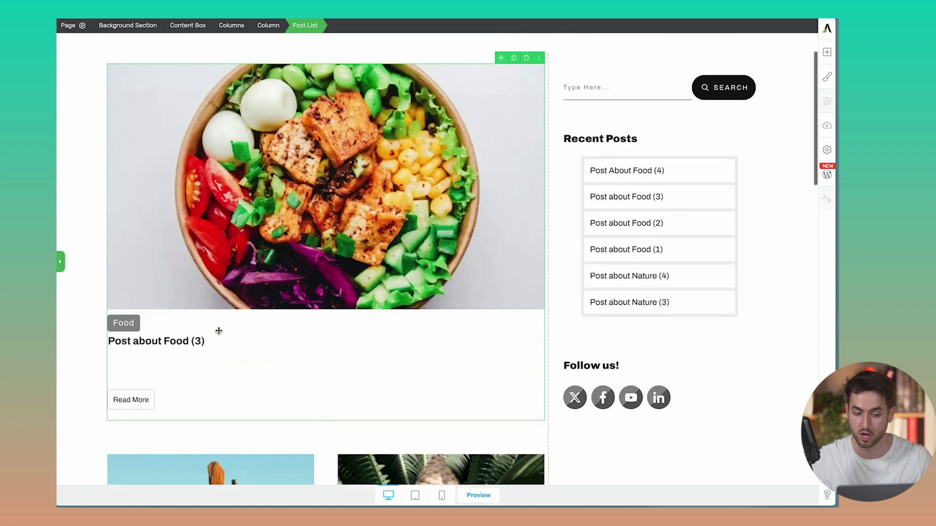
pyautogui.scroll(-6, 291, 269)
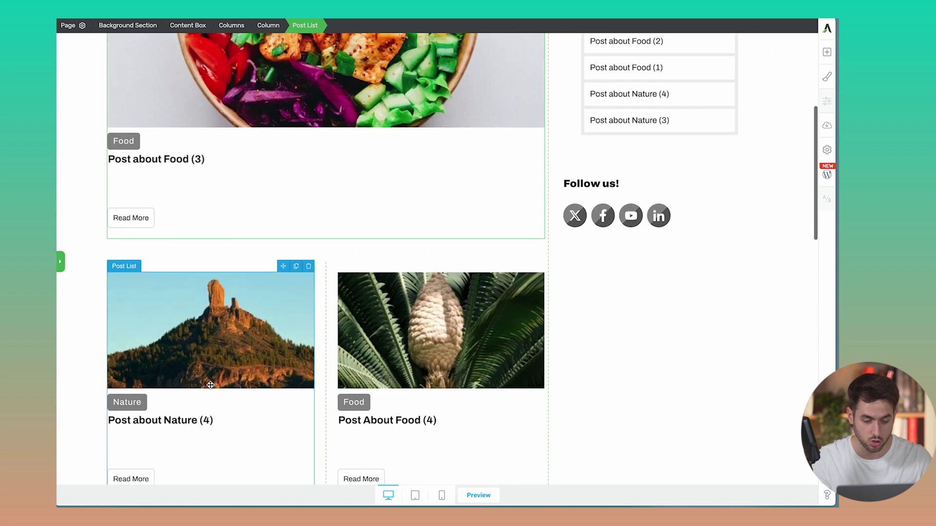
pyautogui.click(187, 356)
# Reopen the Nature post list settings and its post filter
pyautogui.click(60, 265)
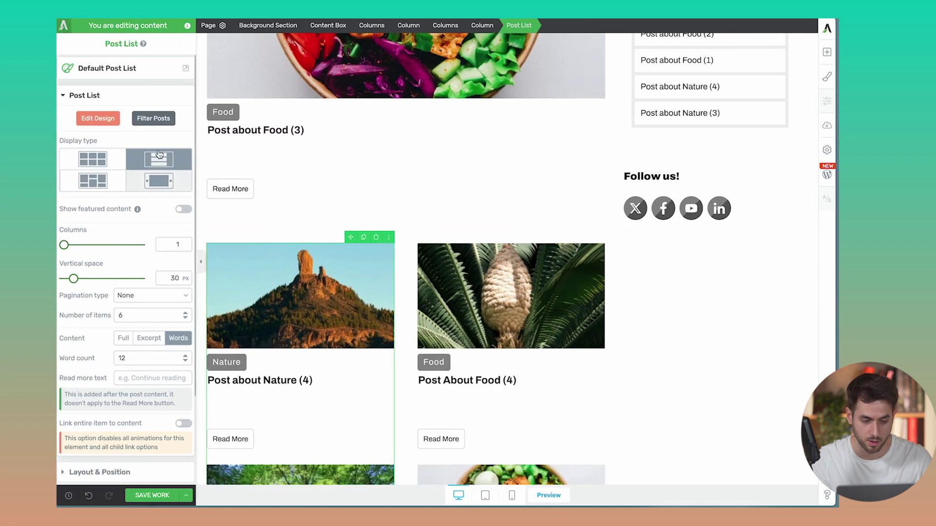
pyautogui.click(161, 119)
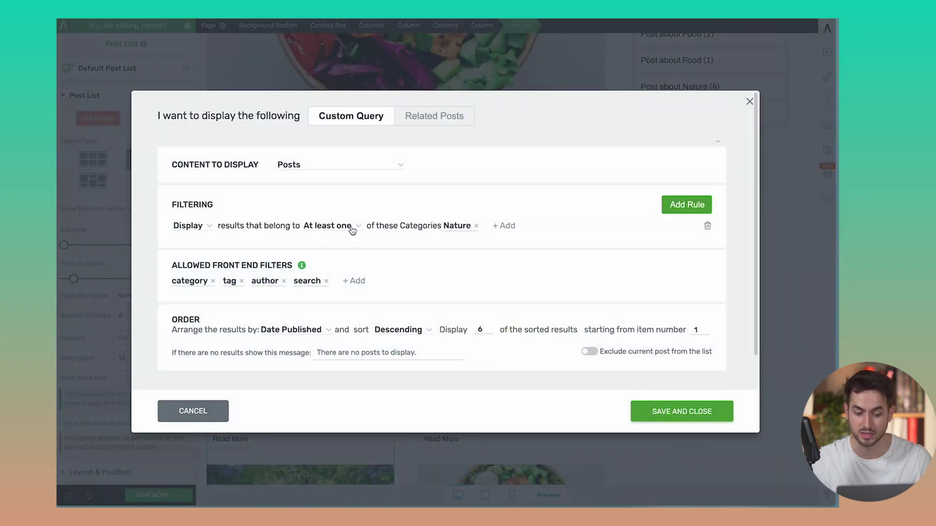
pyautogui.click(514, 229)
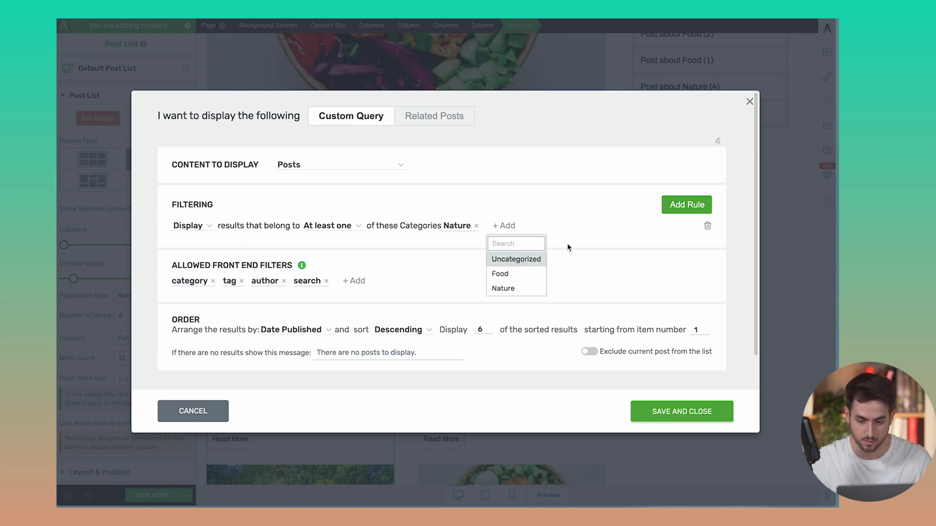
# Add a Tags rule excluding posts tagged 'featured' and save the filter
pyautogui.click(668, 210)
pyautogui.click(297, 251)
pyautogui.click(339, 288)
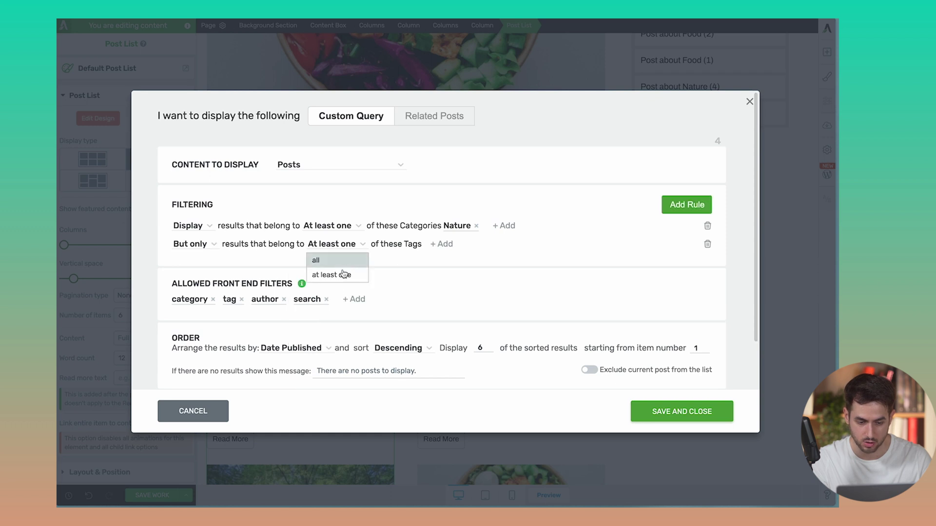
pyautogui.scroll(-1, 341, 237)
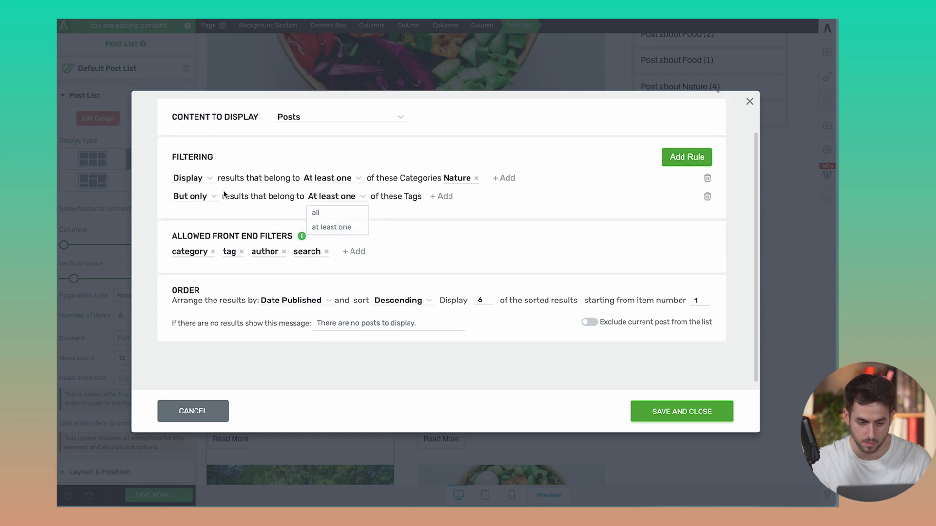
pyautogui.click(204, 197)
pyautogui.click(193, 228)
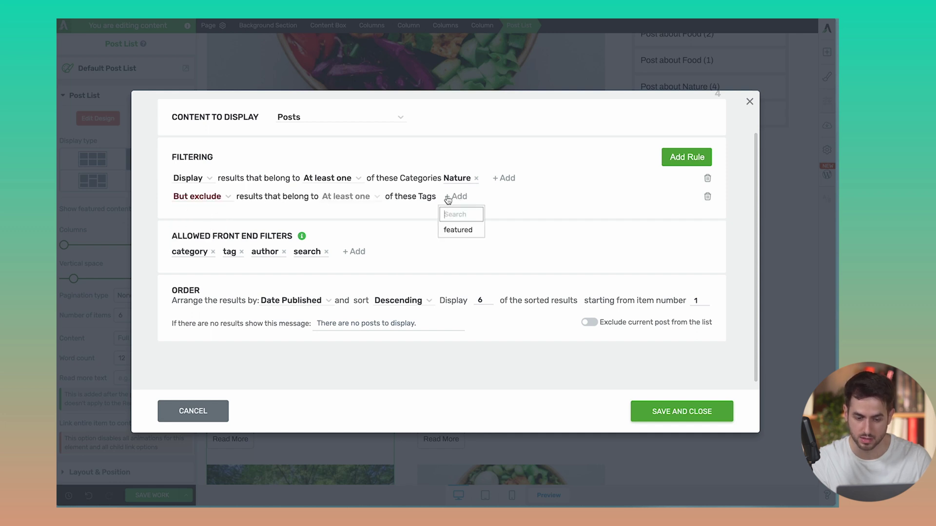
pyautogui.click(458, 230)
pyautogui.click(681, 412)
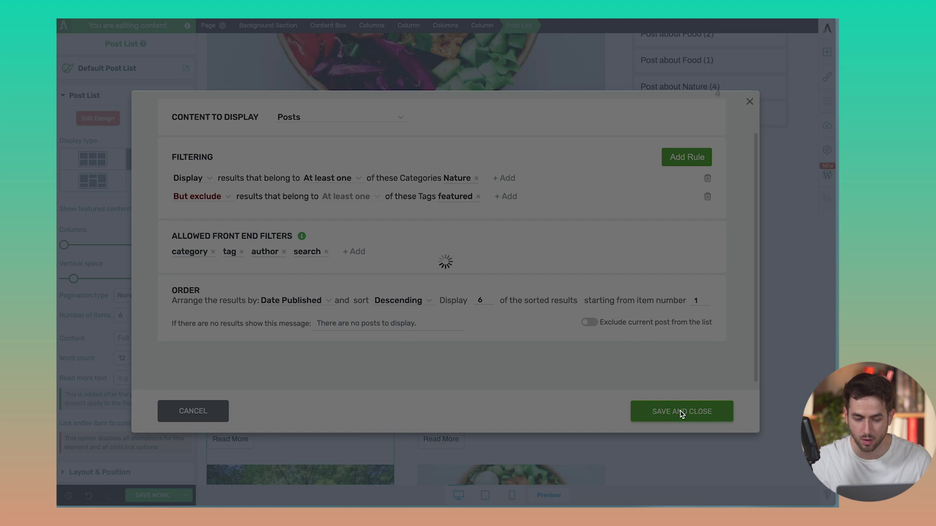
pyautogui.scroll(1, 329, 385)
pyautogui.scroll(4, 329, 385)
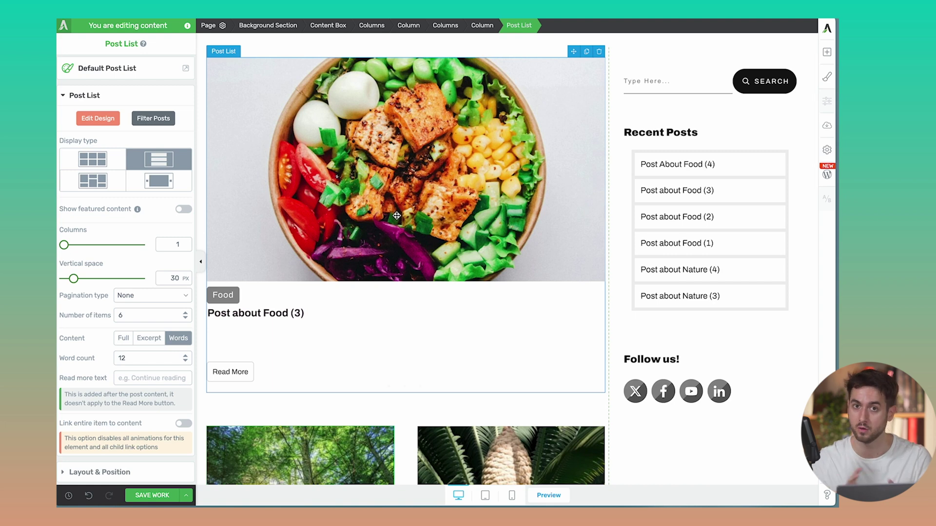